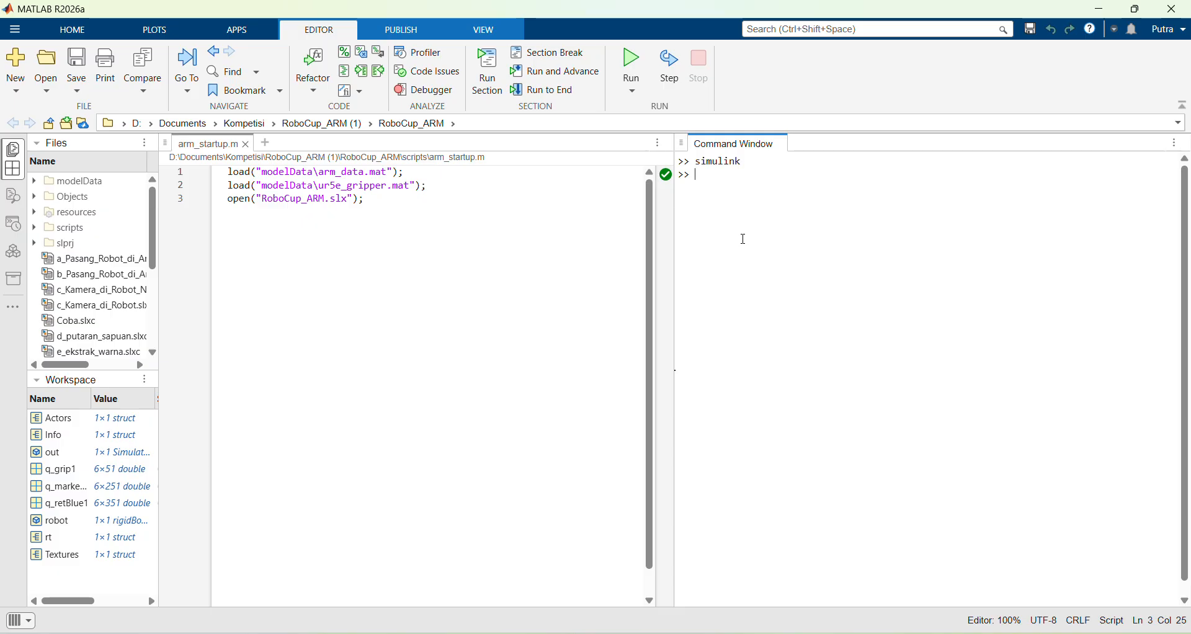
- Run the simulink command to bring up the start page and show its Simulink templates, including Blank Model
{"action": "type", "text": "simulink"}
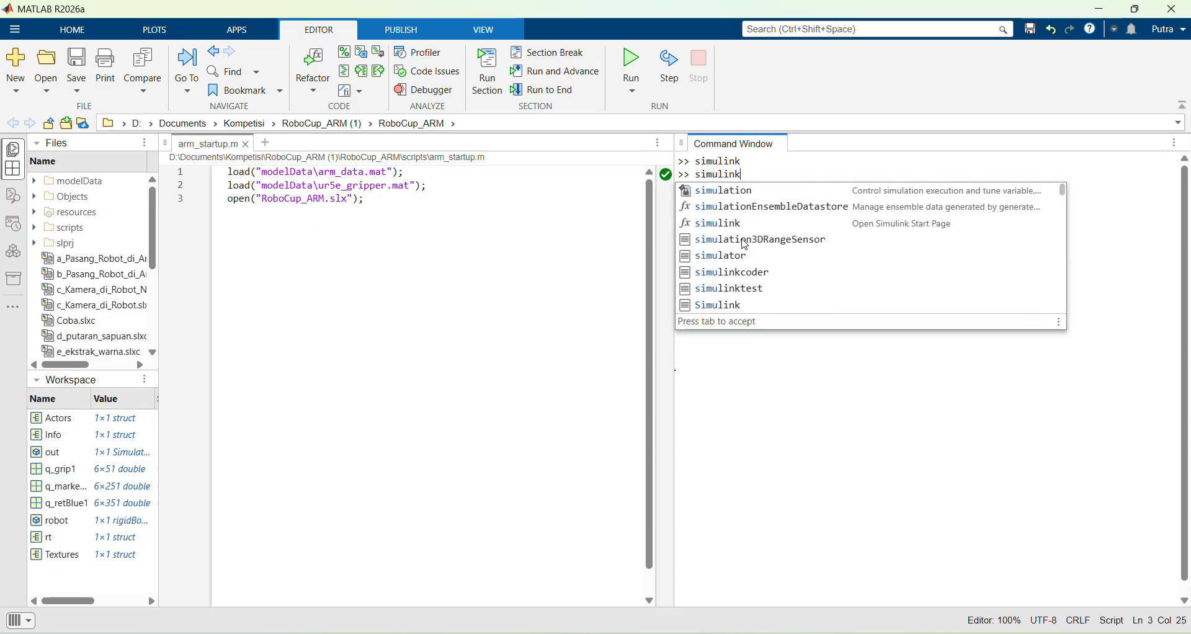
{"action": "key", "text": "Return"}
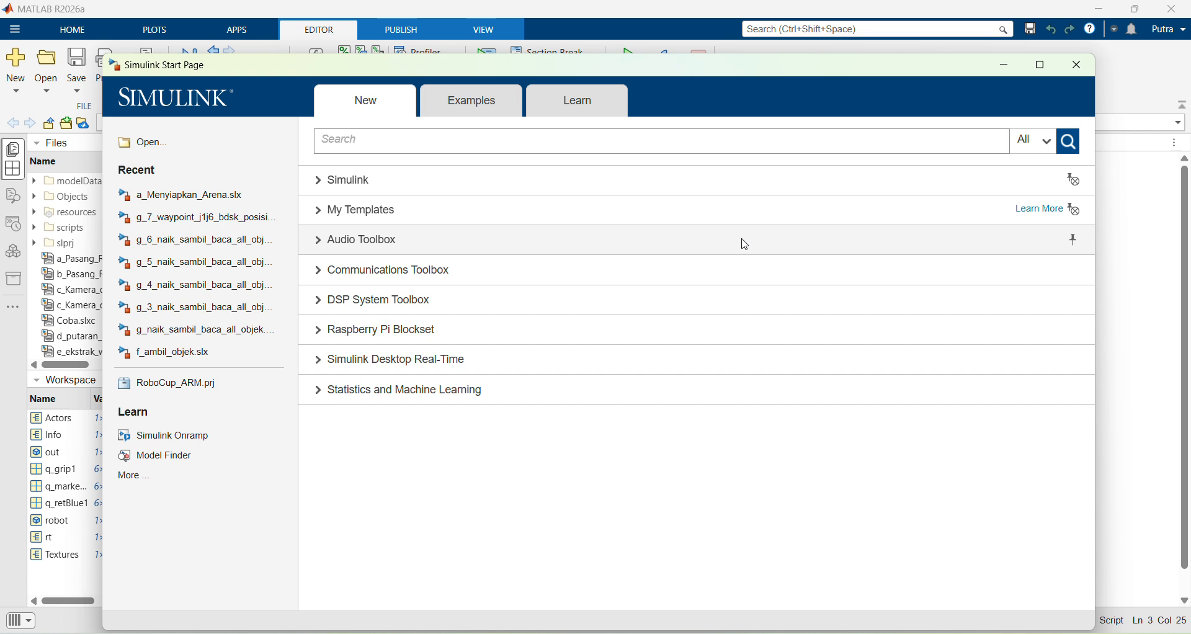
{"action": "left_click", "coordinate": [332, 182]}
{"action": "mouse_move", "coordinate": [343, 261]}
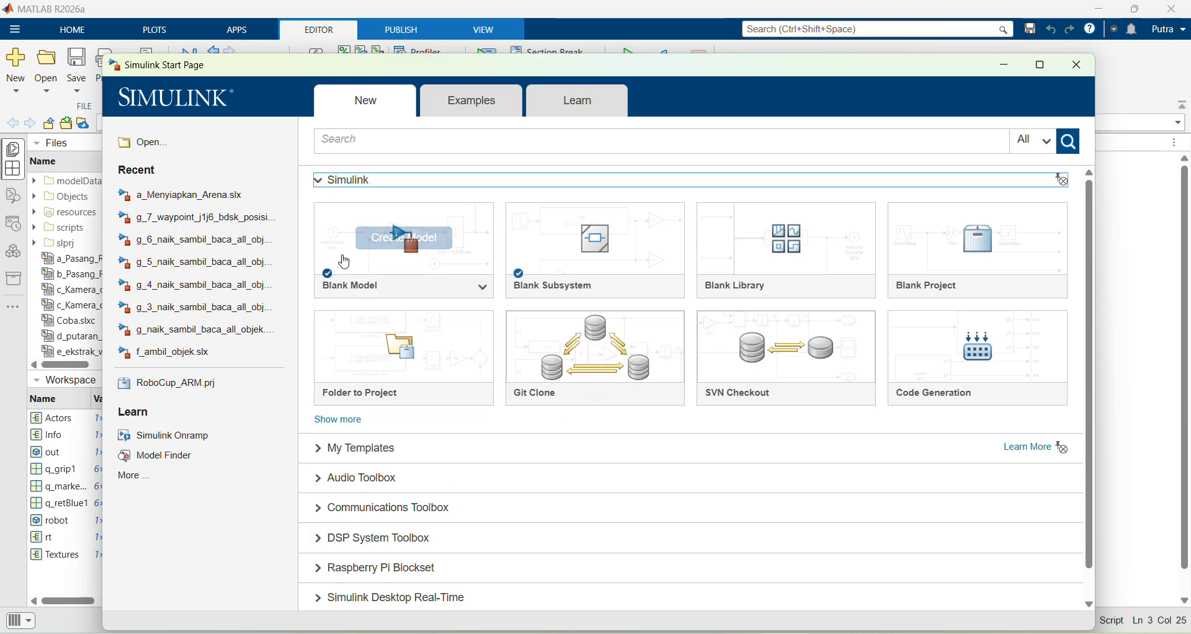
{"action": "left_click", "coordinate": [413, 247]}
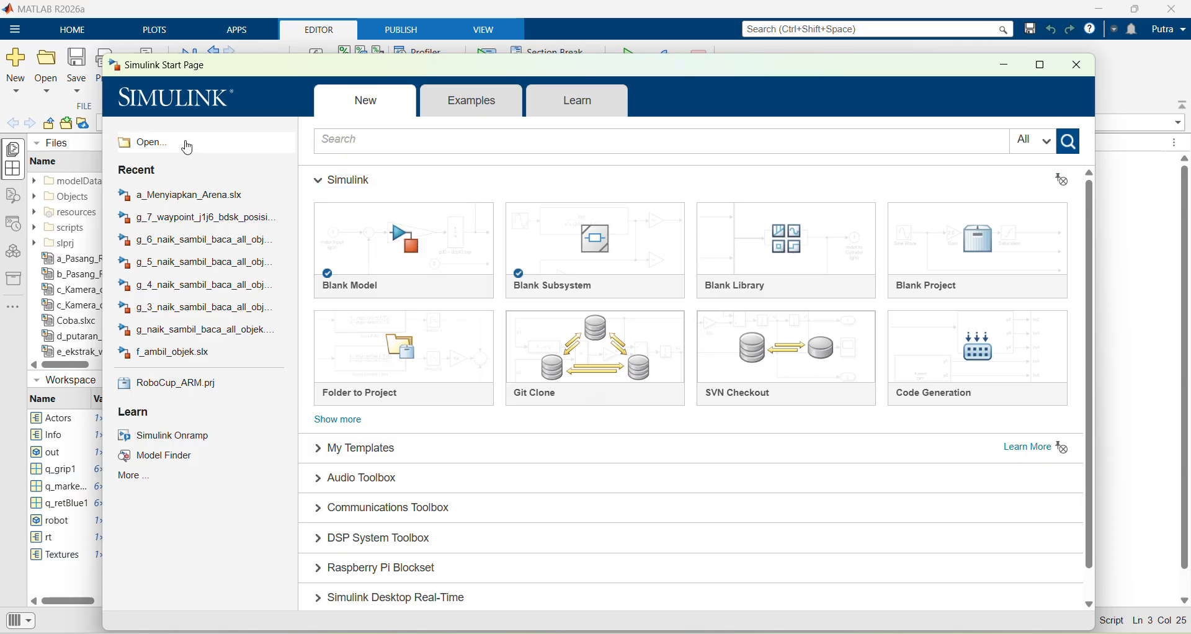
- Open the existing model b_Pasang_Robot_di_Arena.slx from the Simulink folder
{"action": "left_click", "coordinate": [186, 144]}
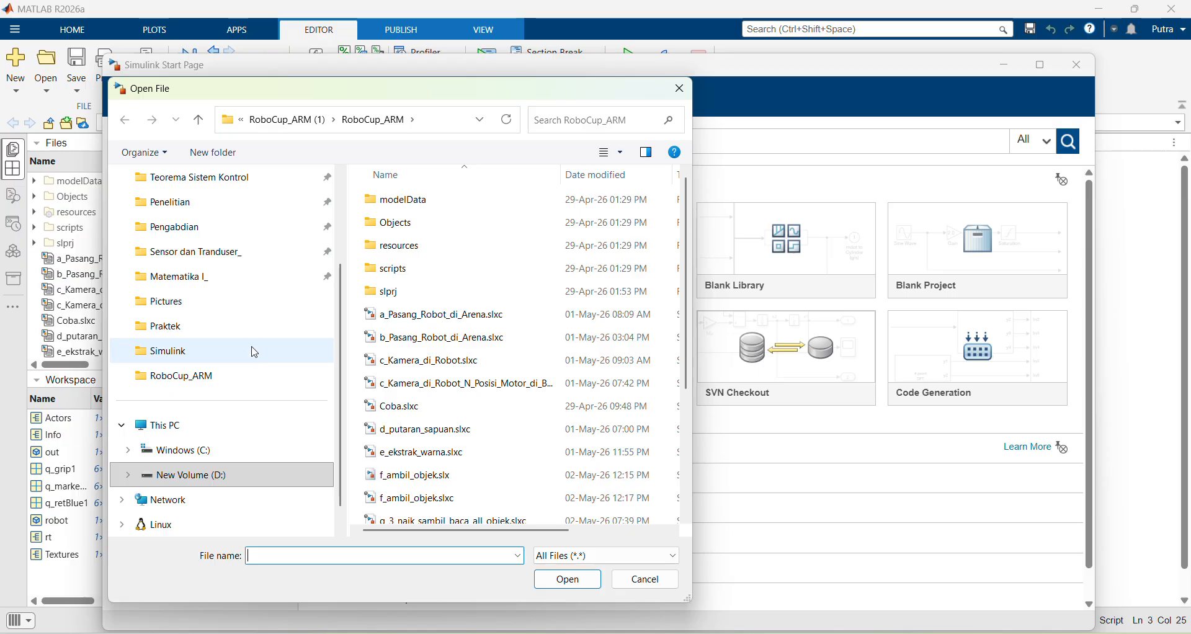
{"action": "left_click", "coordinate": [251, 348]}
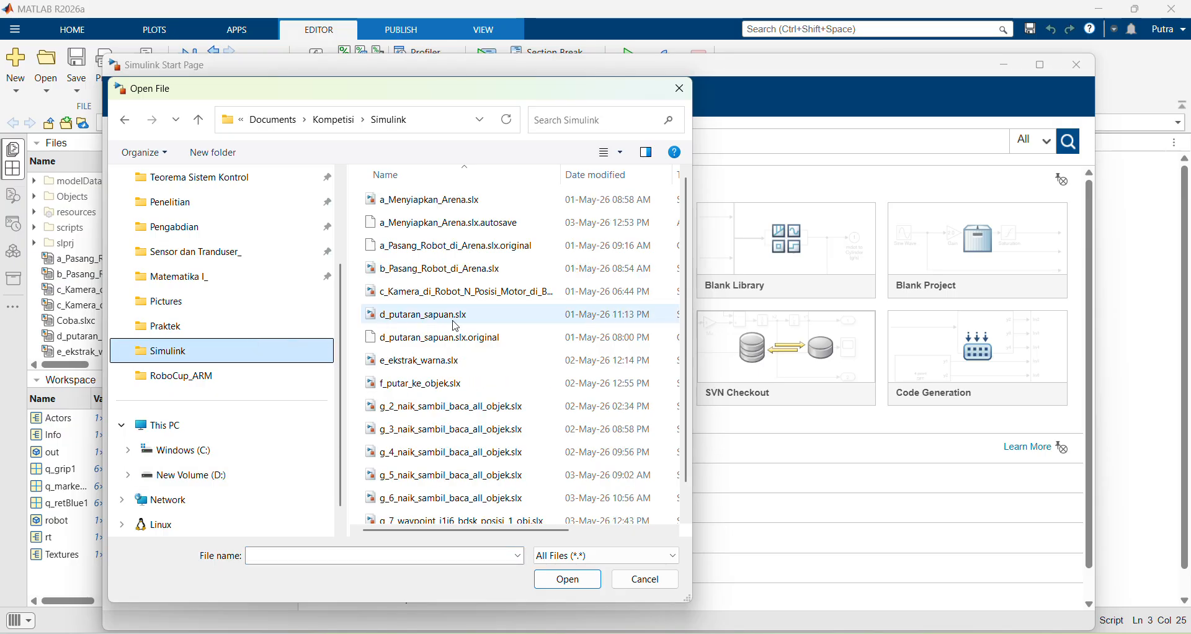
{"action": "left_click", "coordinate": [552, 270]}
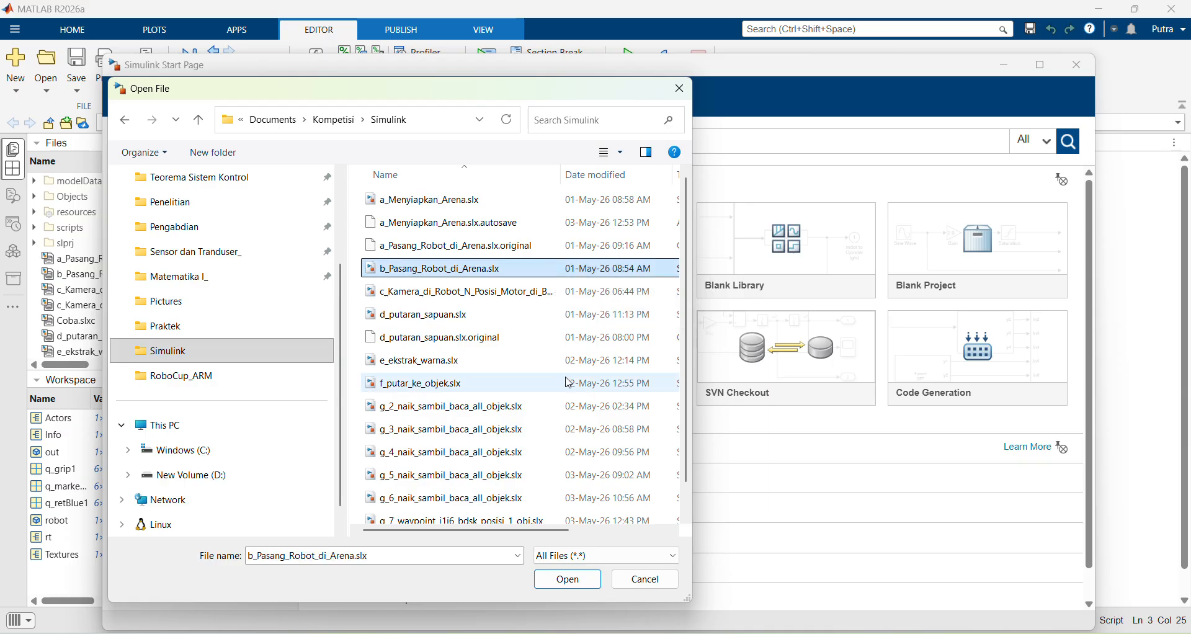
{"action": "left_click", "coordinate": [576, 582]}
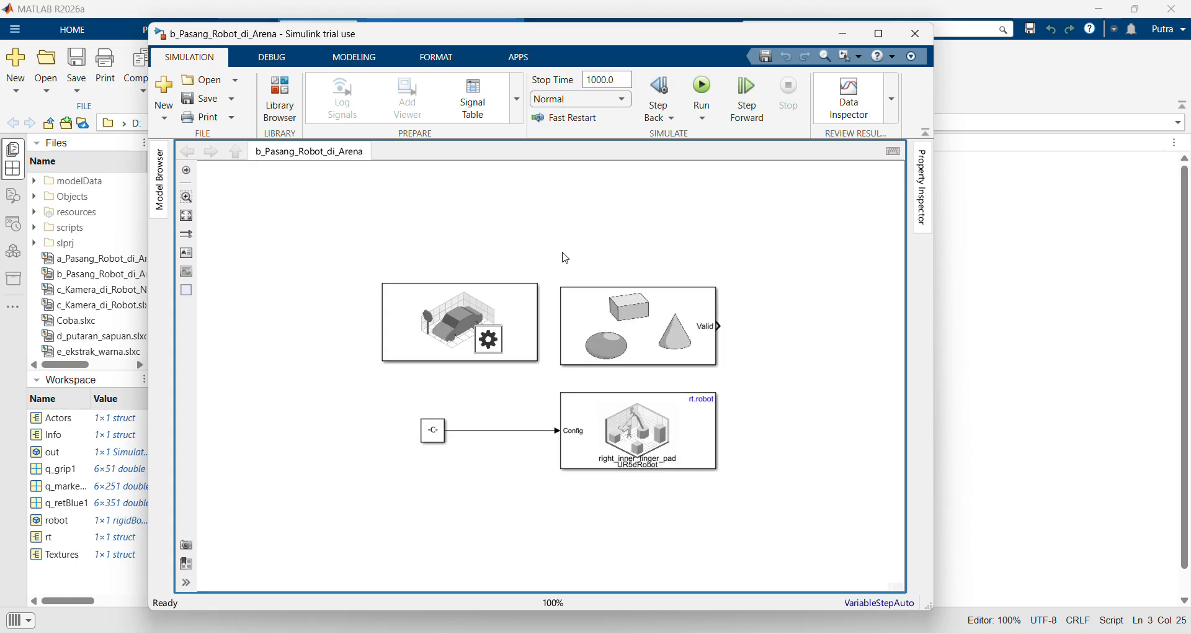
- Copy the Simulation 3D Actor block's name and search for it in the Library Browser
{"action": "left_click", "coordinate": [431, 321]}
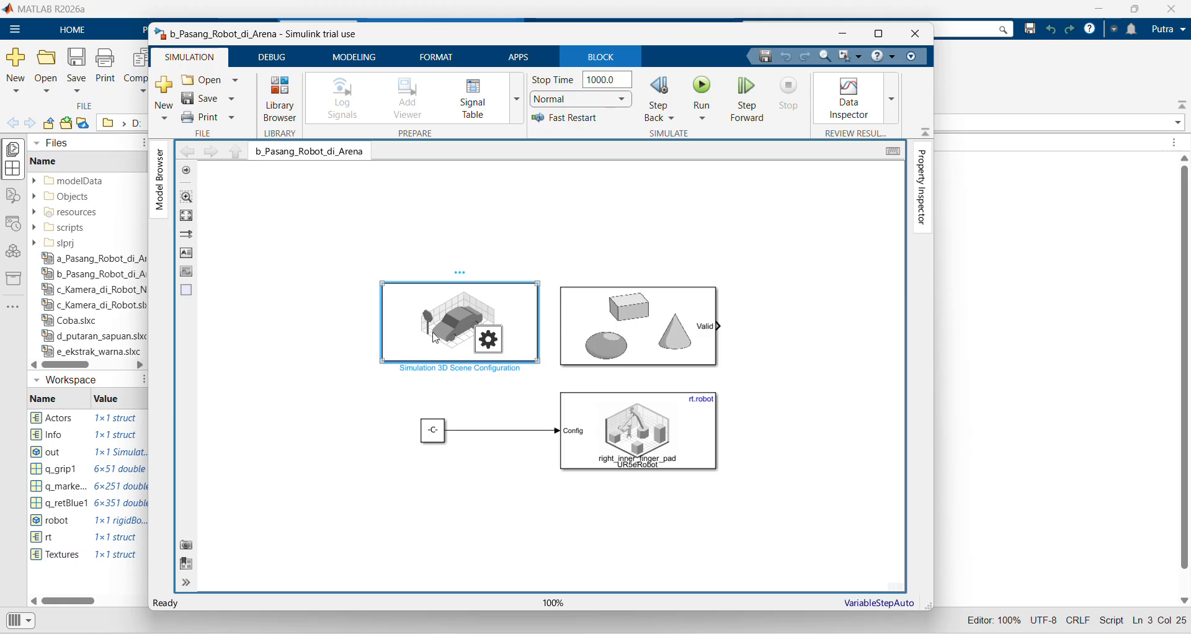
{"action": "left_click", "coordinate": [633, 333]}
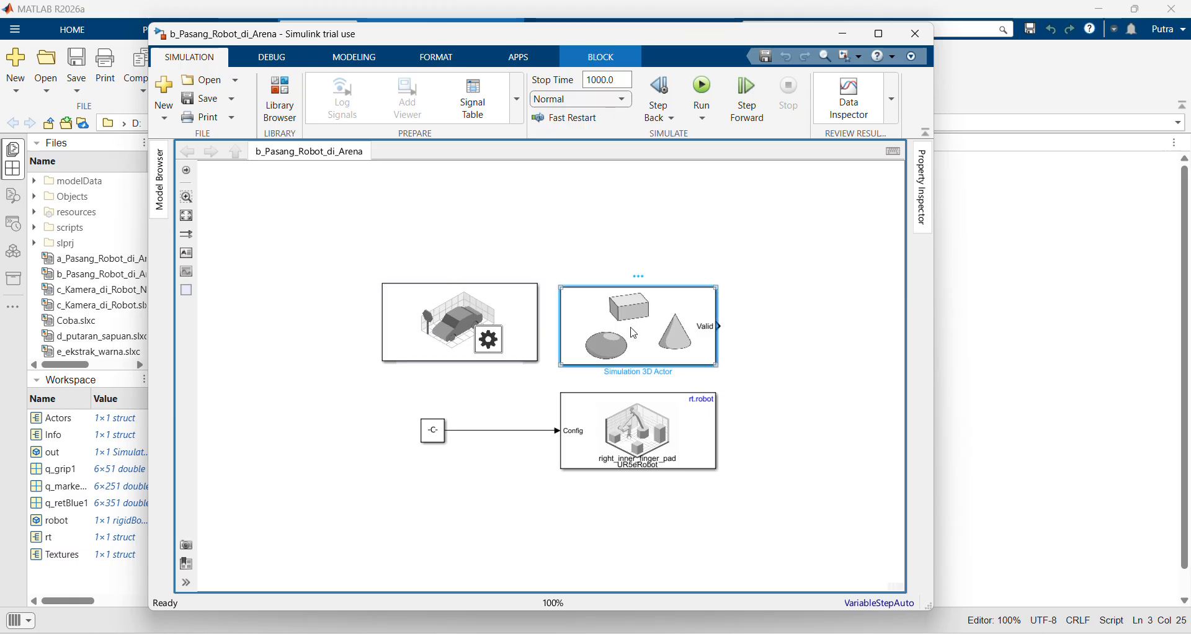
{"action": "double_click", "coordinate": [642, 372]}
{"action": "key", "text": "ctrl+c"}
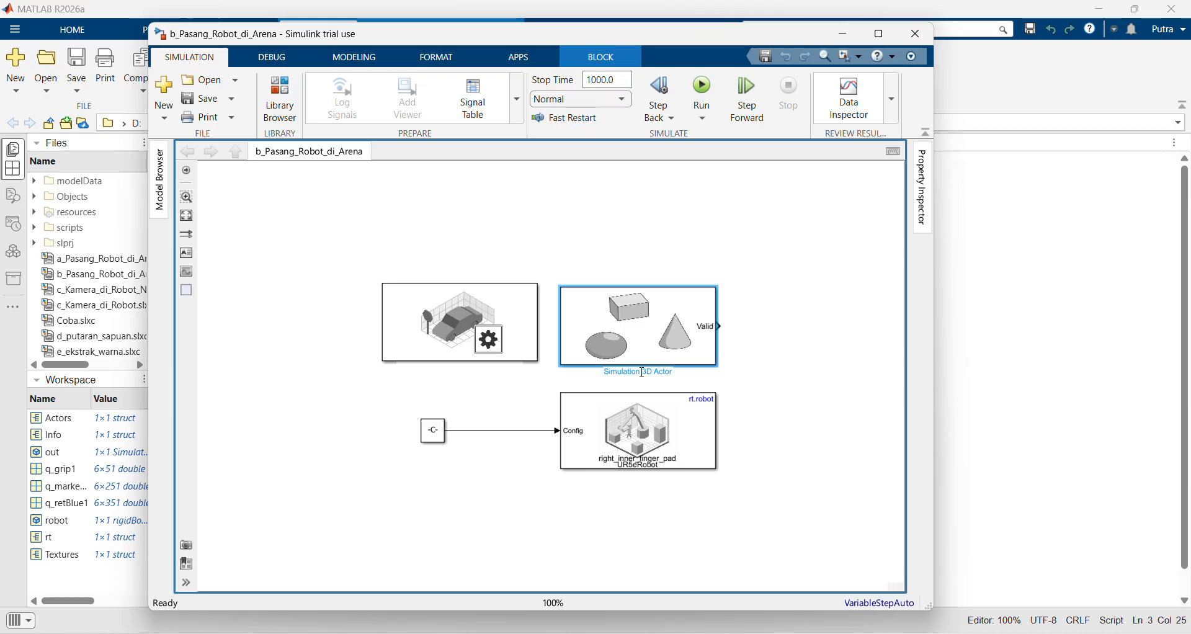
{"action": "left_click", "coordinate": [277, 101]}
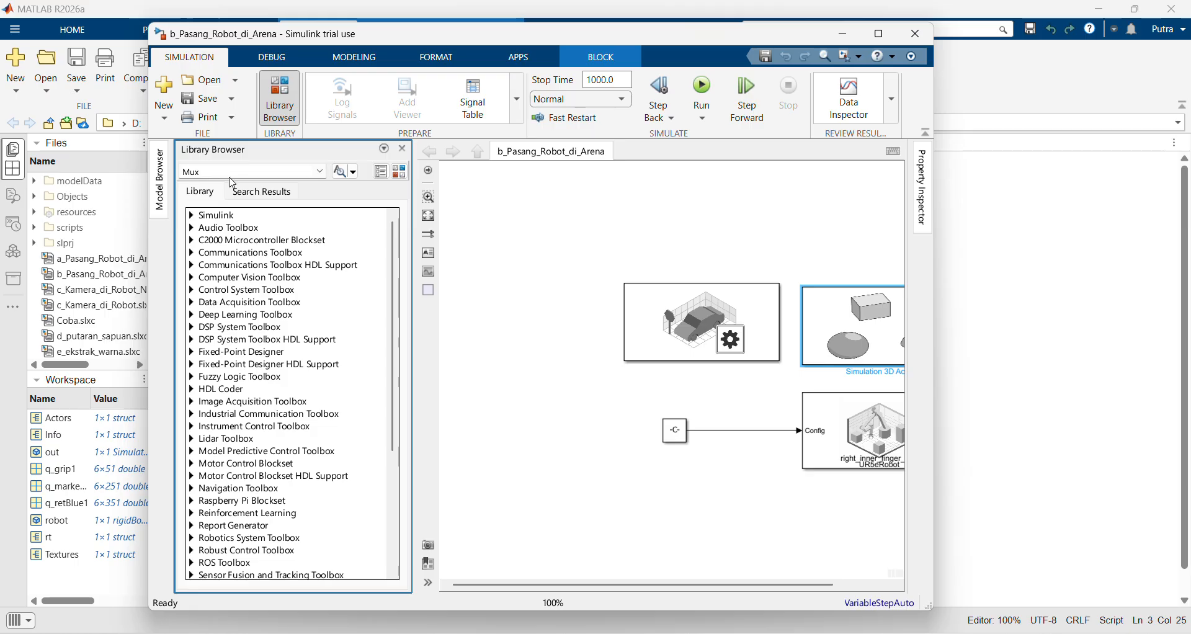
{"action": "key", "text": "ctrl+v"}
{"action": "key", "text": "Return"}
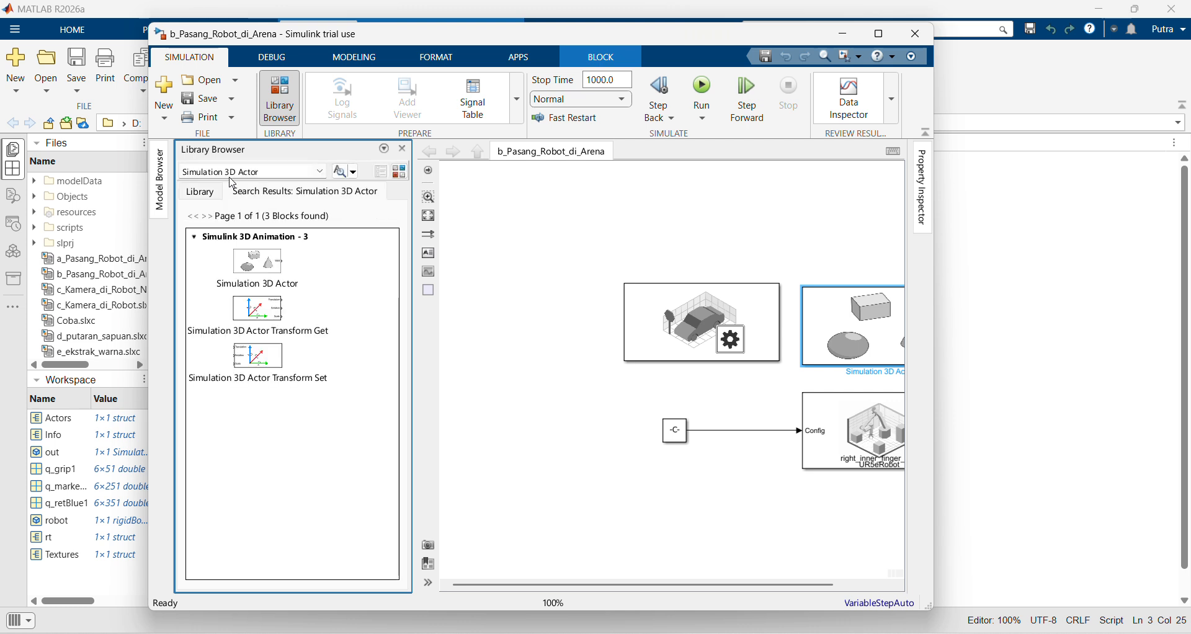
{"action": "left_click", "coordinate": [252, 269]}
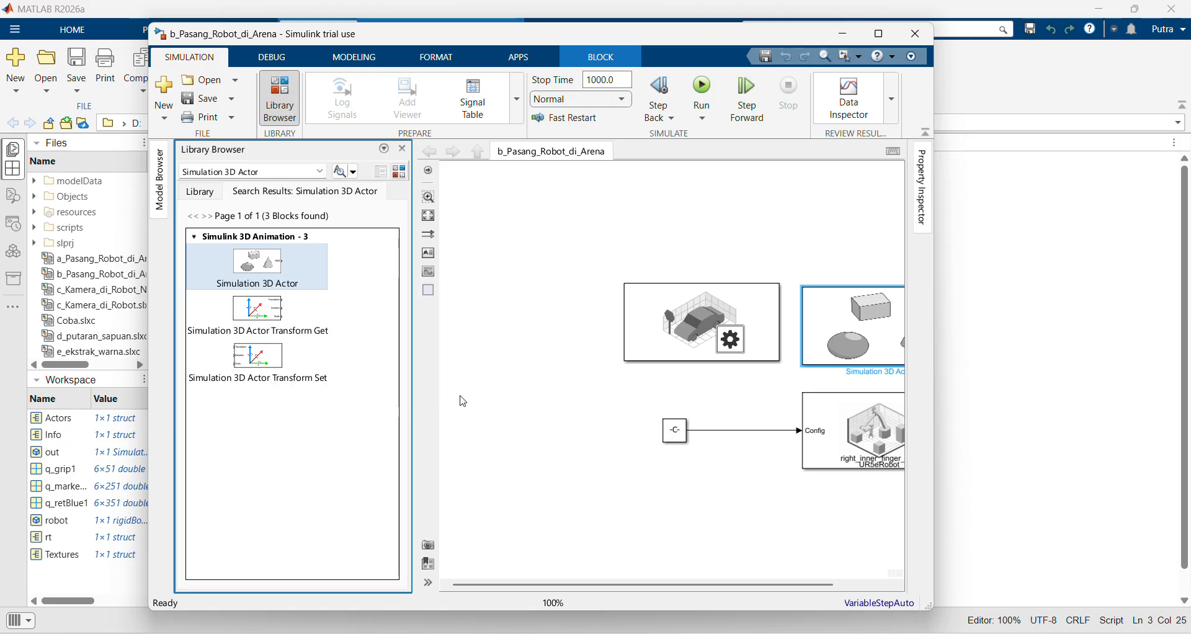
- Maximize the model window with the whole block diagram in view
{"action": "left_click_drag", "start_coordinate": [747, 584], "coordinate": [805, 580]}
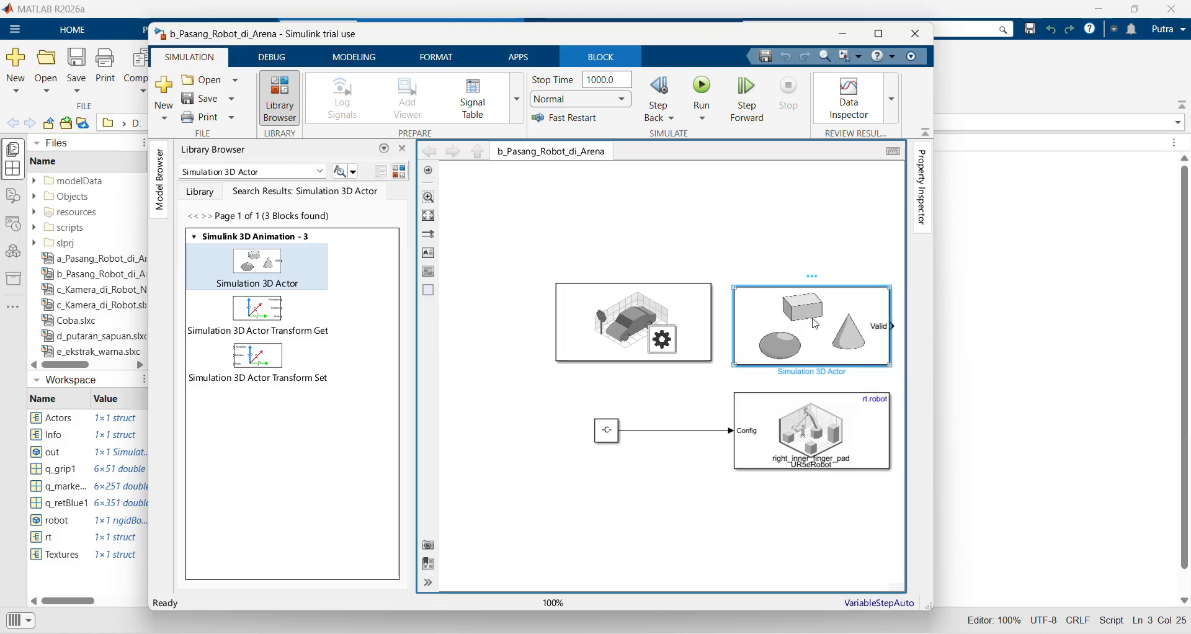
{"action": "scroll", "coordinate": [879, 332], "scroll_direction": "down", "scroll_amount": 1}
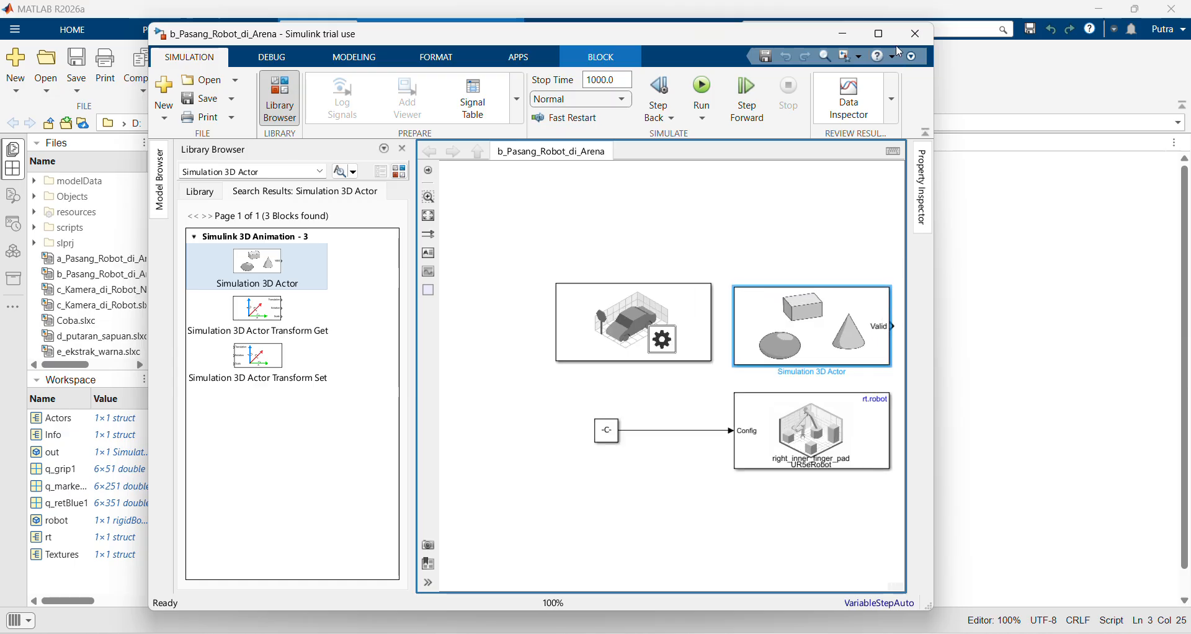
{"action": "left_click", "coordinate": [878, 33]}
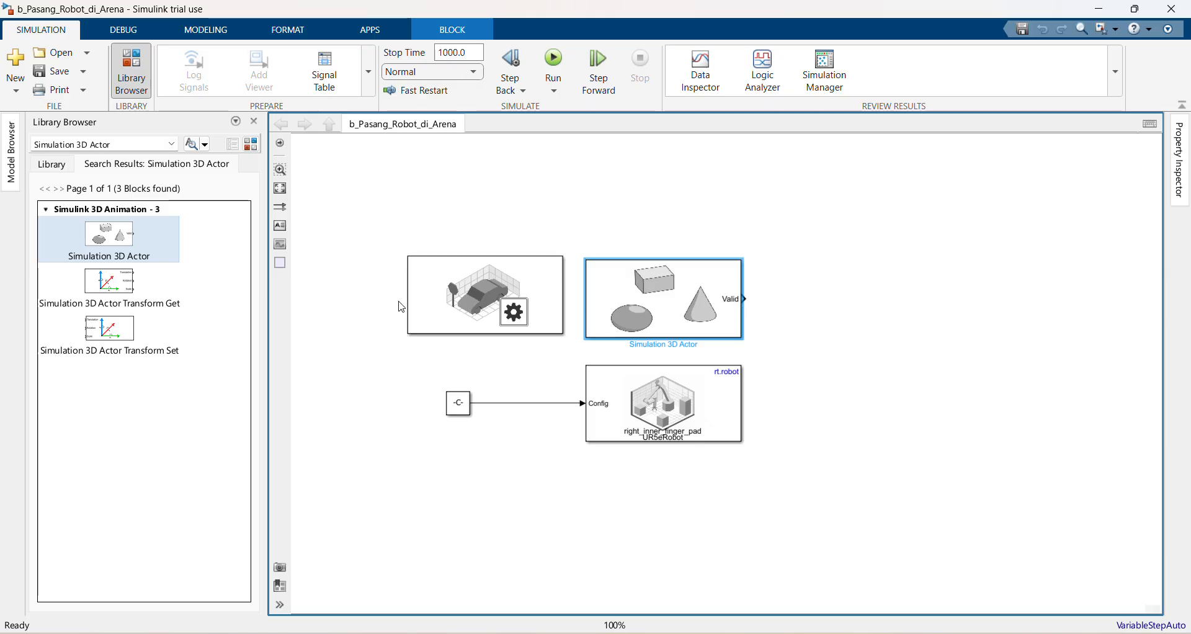
- Draw an unconnected signal line out of the Valid output of the Simulation 3D Actor block
{"action": "left_click", "coordinate": [494, 334]}
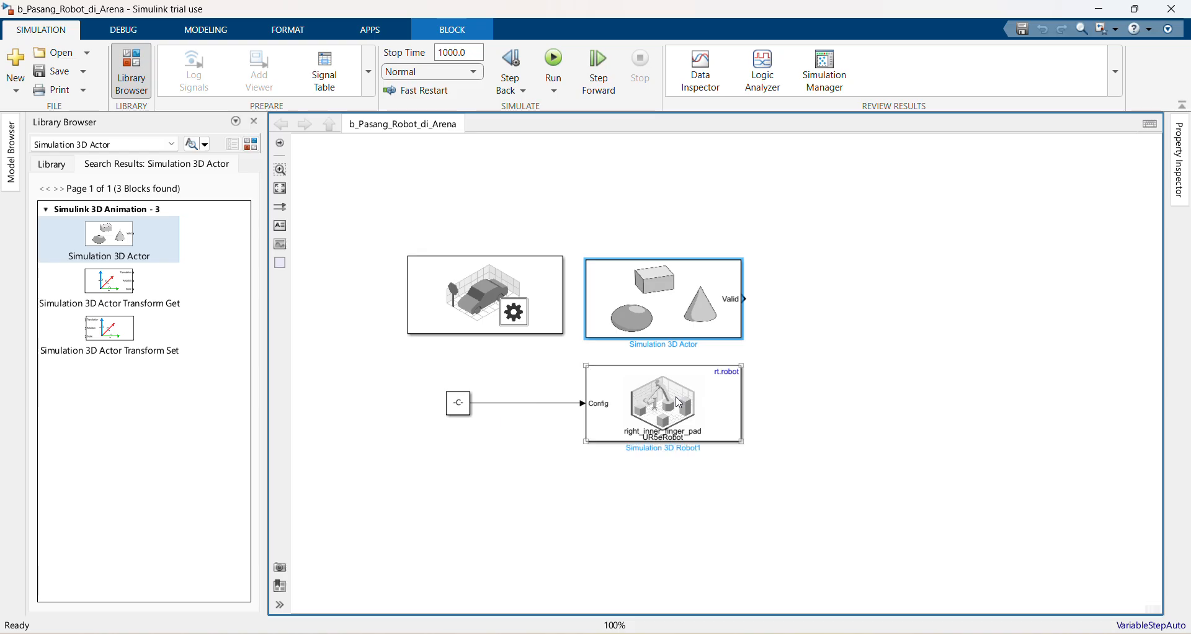
{"action": "left_click", "coordinate": [704, 322]}
{"action": "left_click_drag", "start_coordinate": [743, 299], "coordinate": [895, 298]}
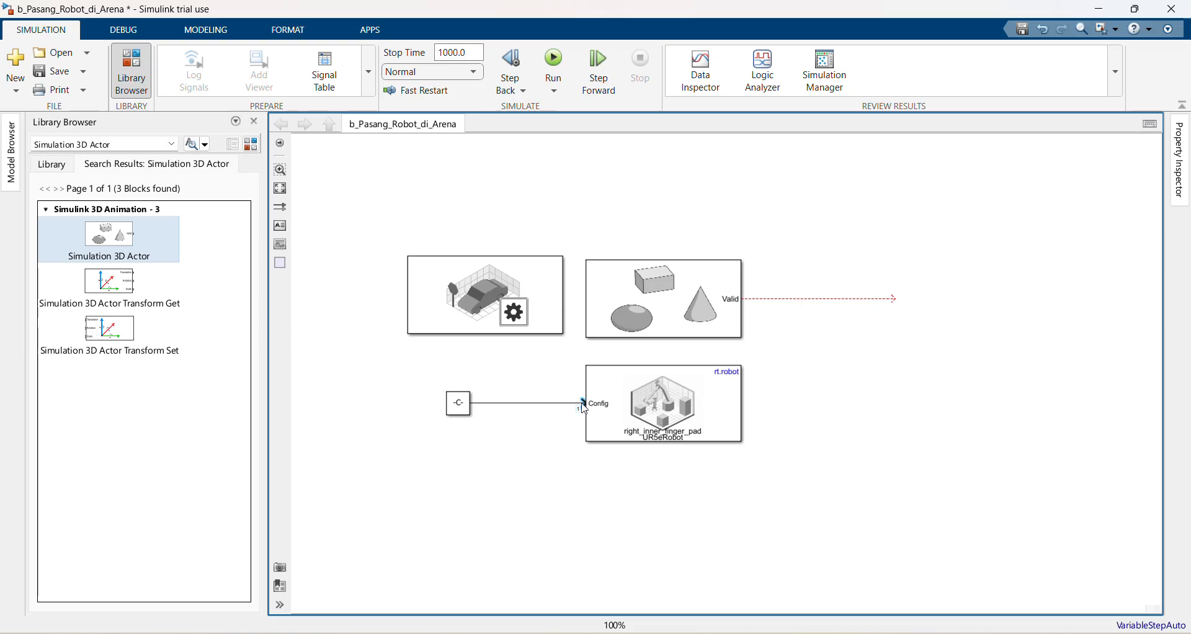
- Delete the signal line between the constant block and the Config input of the robot block
{"action": "right_click", "coordinate": [584, 407]}
{"action": "key", "text": "Escape"}
{"action": "double_click", "coordinate": [538, 405]}
{"action": "left_click", "coordinate": [515, 407]}
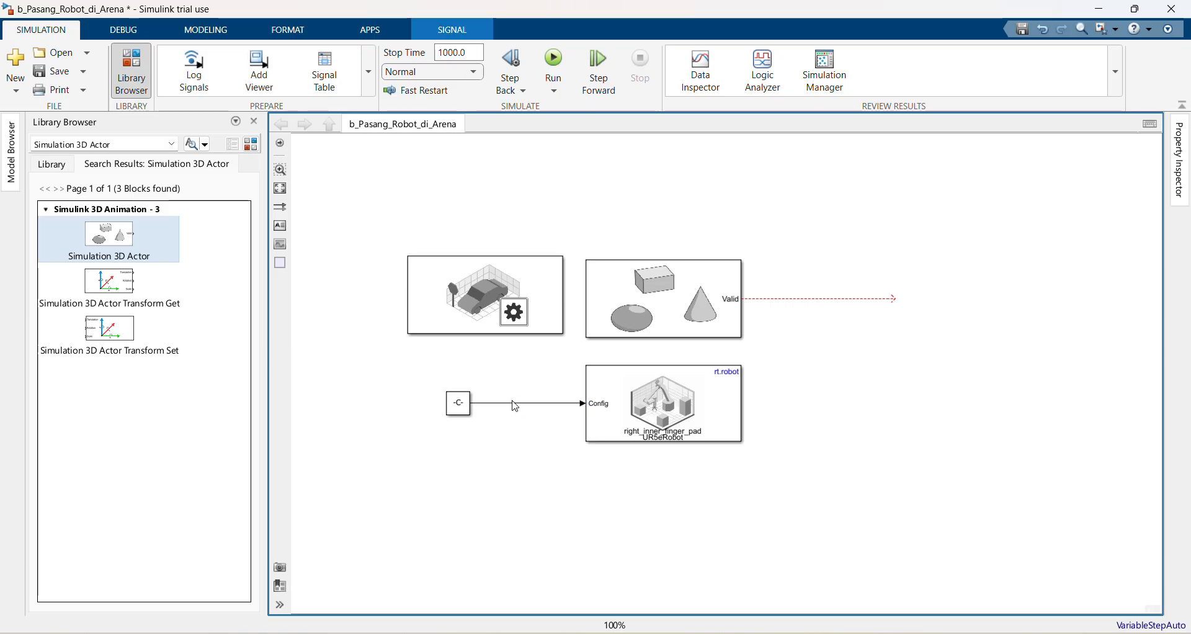
{"action": "left_click", "coordinate": [513, 405]}
{"action": "key", "text": "Delete"}
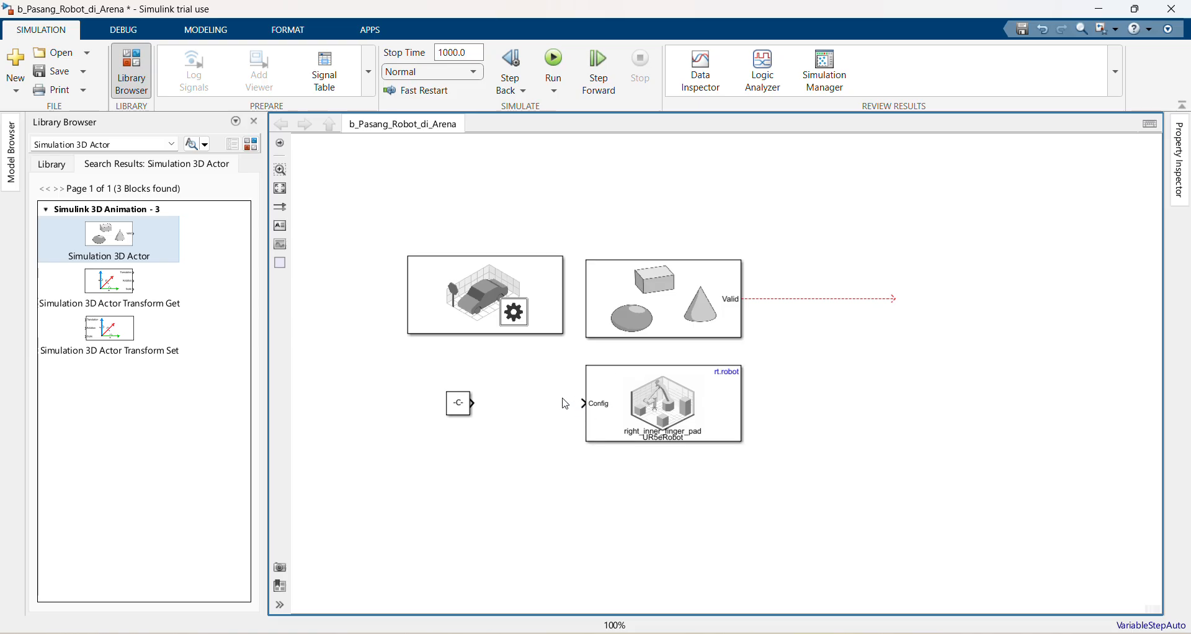
- Connect the constant block's output to the Config input of the Simulation 3D Robot block
{"action": "left_click", "coordinate": [635, 387]}
{"action": "left_click", "coordinate": [533, 404]}
{"action": "left_click_drag", "start_coordinate": [480, 403], "coordinate": [585, 403]}
{"action": "left_click", "coordinate": [825, 303]}
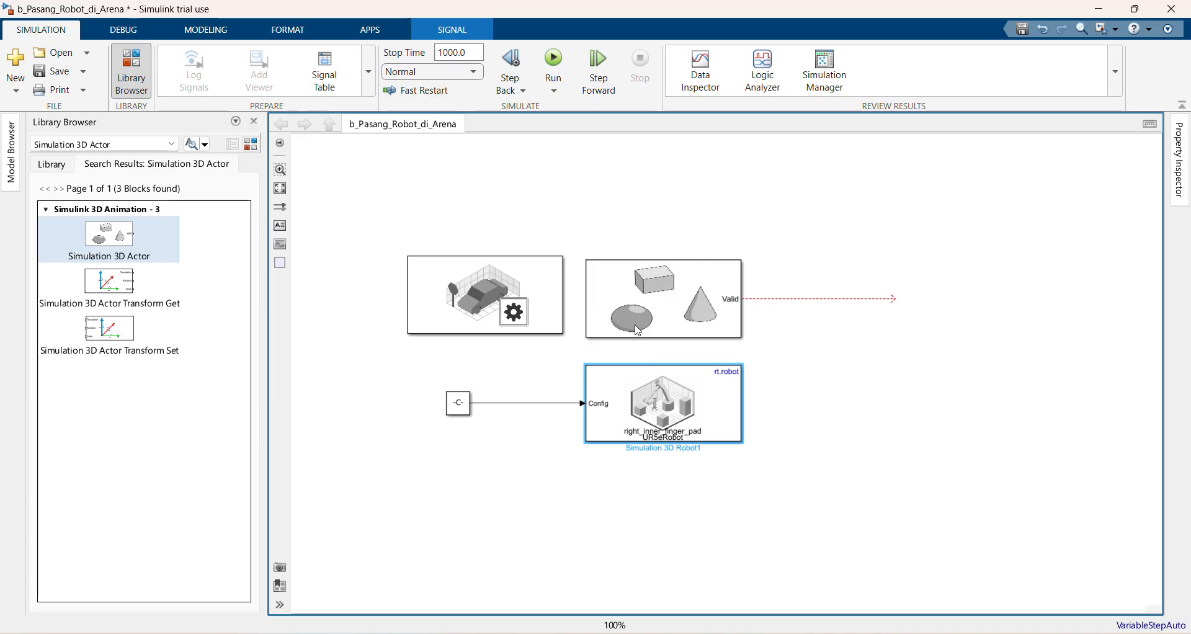
- Move the Simulation 3D Scene Configuration block slightly down to align it with the Simulation 3D Actor block
{"action": "left_click", "coordinate": [666, 254]}
{"action": "left_click", "coordinate": [675, 303]}
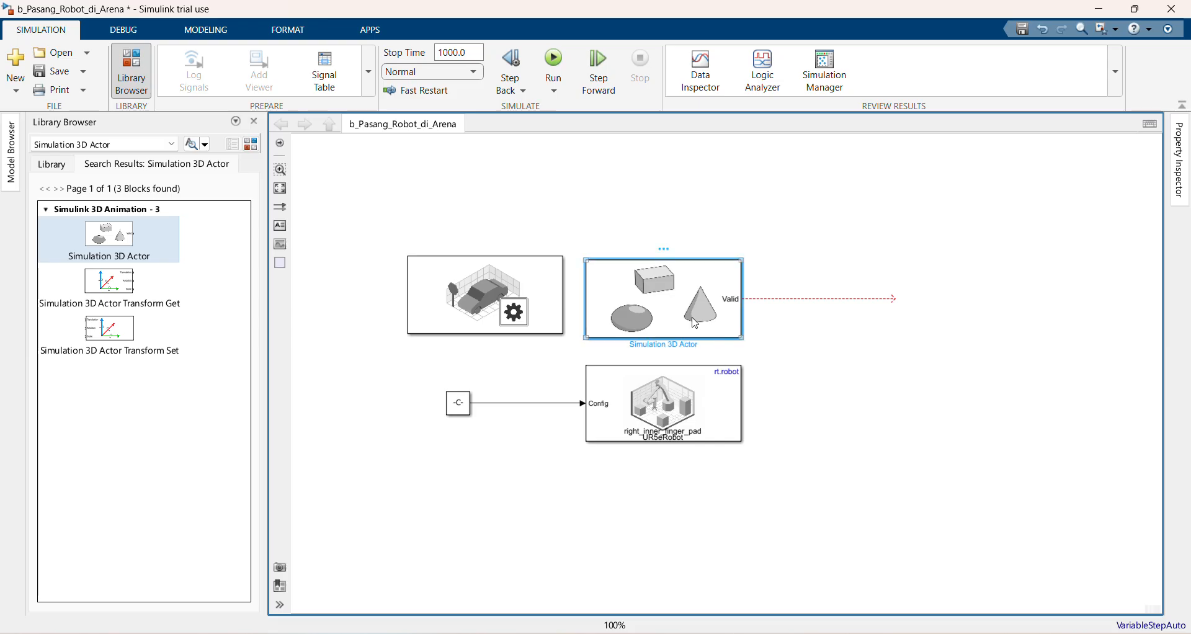
{"action": "left_click", "coordinate": [601, 312]}
{"action": "left_click", "coordinate": [529, 300]}
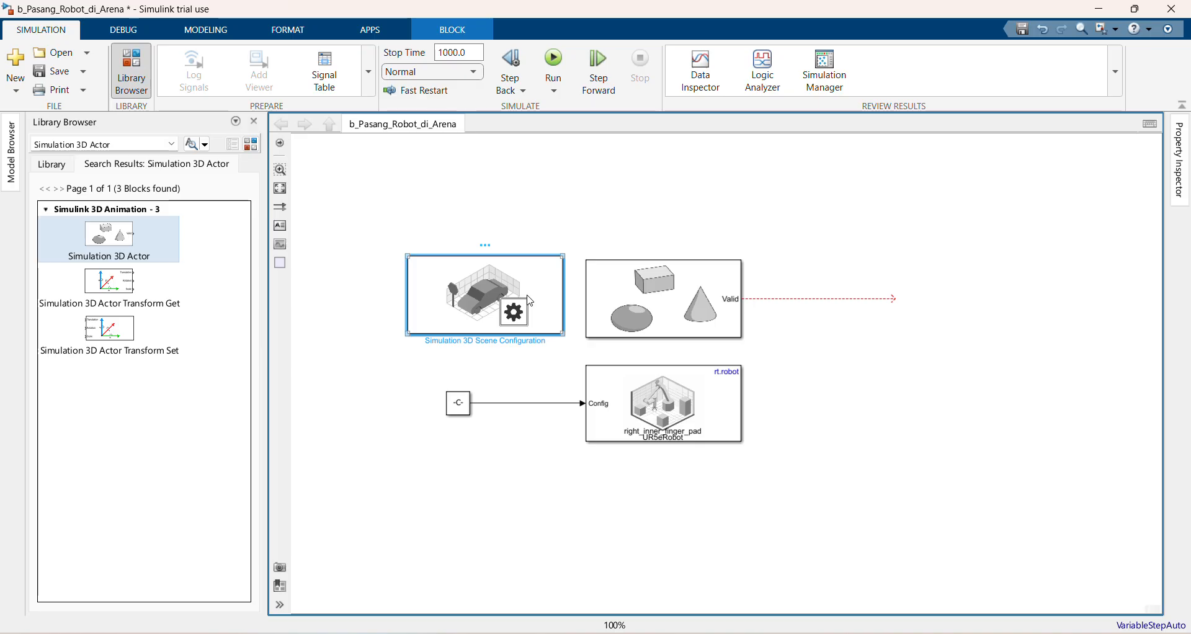
{"action": "left_click_drag", "start_coordinate": [526, 284], "coordinate": [526, 288]}
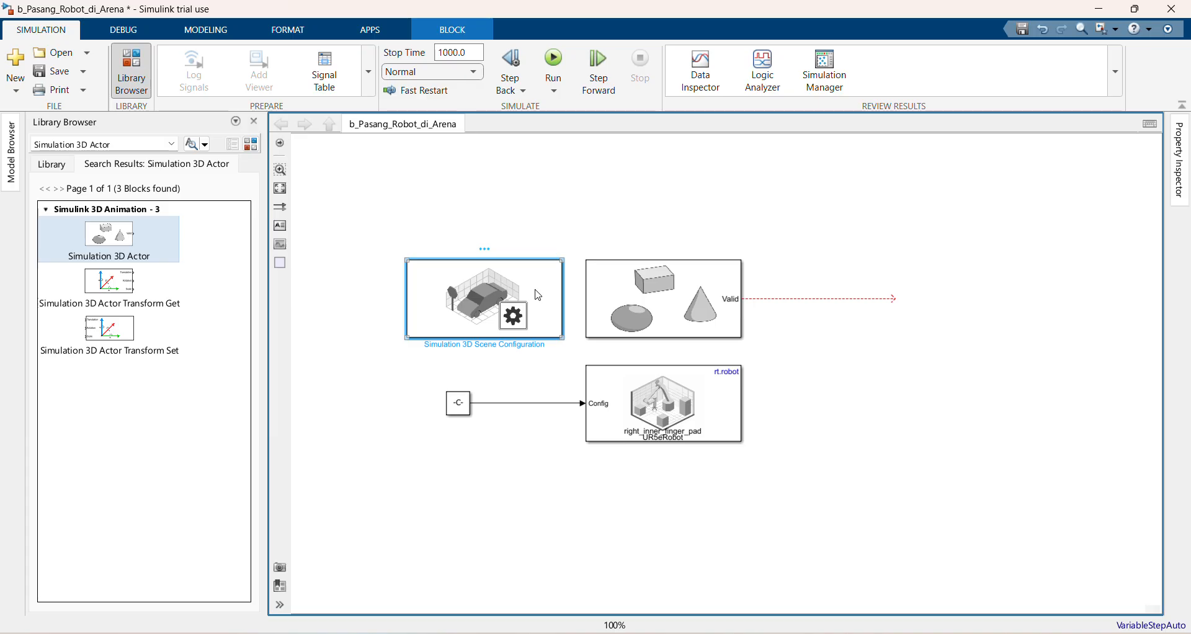
- Review the scene name, scene view and weather parameters of the Simulation 3D Scene Configuration block and accept them
{"action": "double_click", "coordinate": [484, 291]}
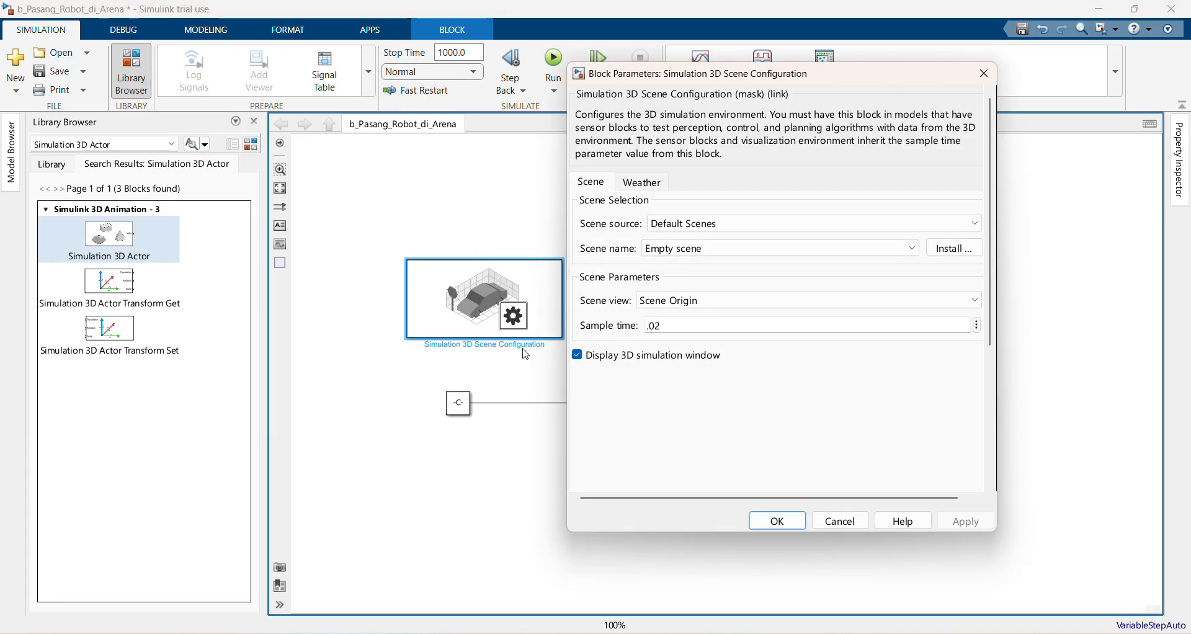
{"action": "left_click", "coordinate": [677, 251]}
{"action": "left_click", "coordinate": [677, 251]}
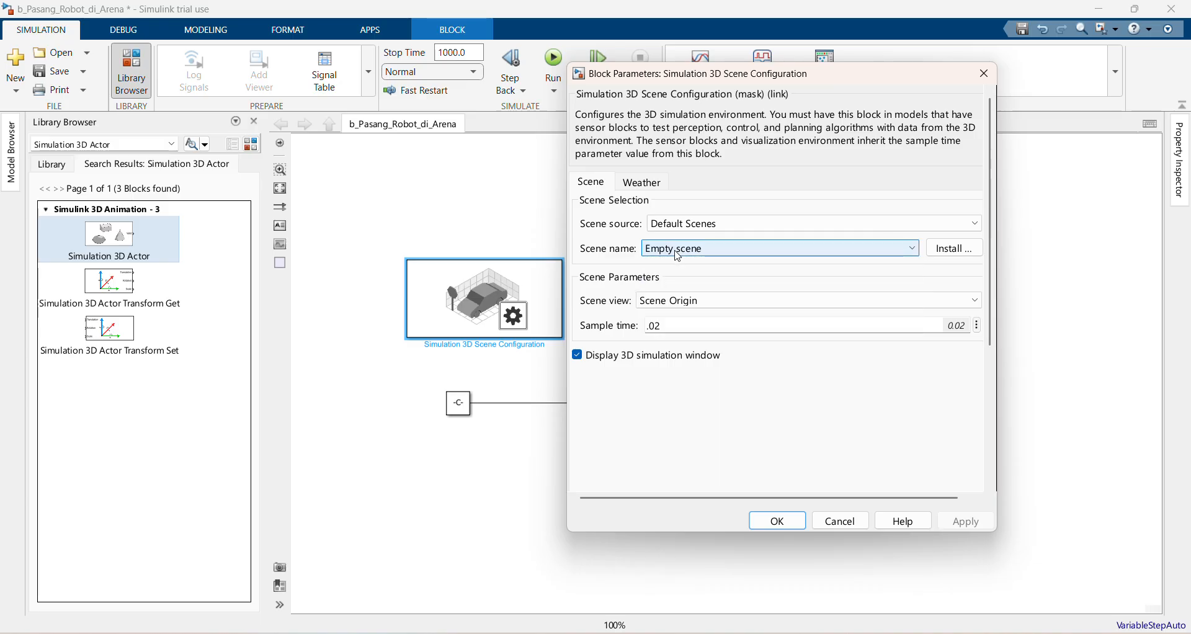
{"action": "left_click", "coordinate": [683, 309]}
{"action": "left_click", "coordinate": [682, 309]}
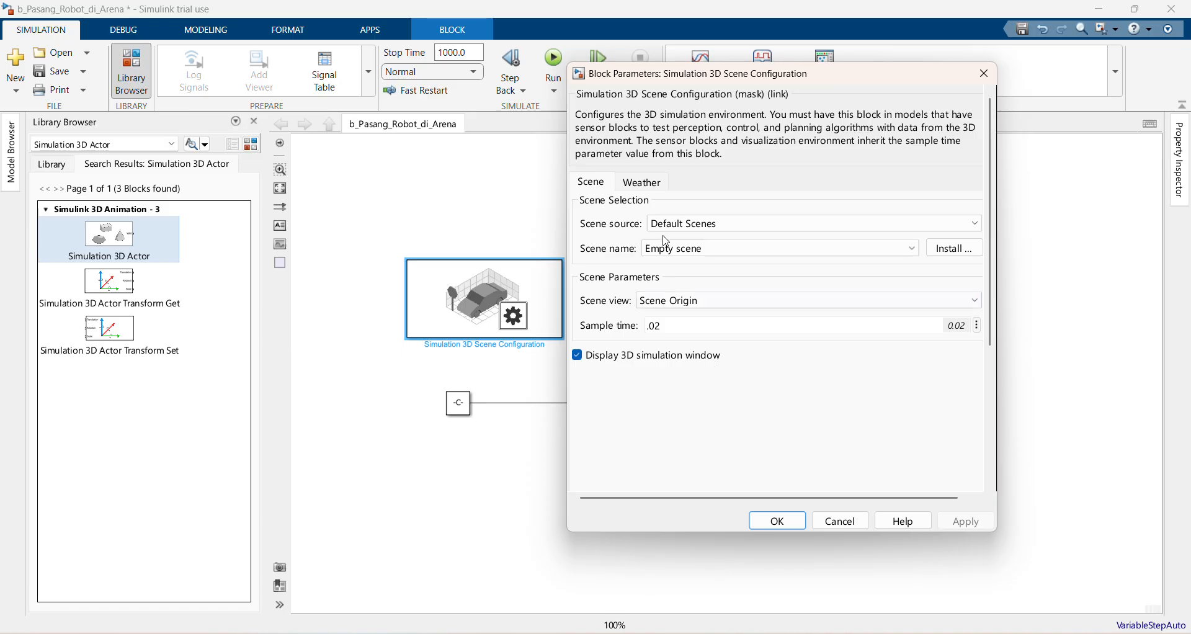
{"action": "left_click", "coordinate": [655, 192]}
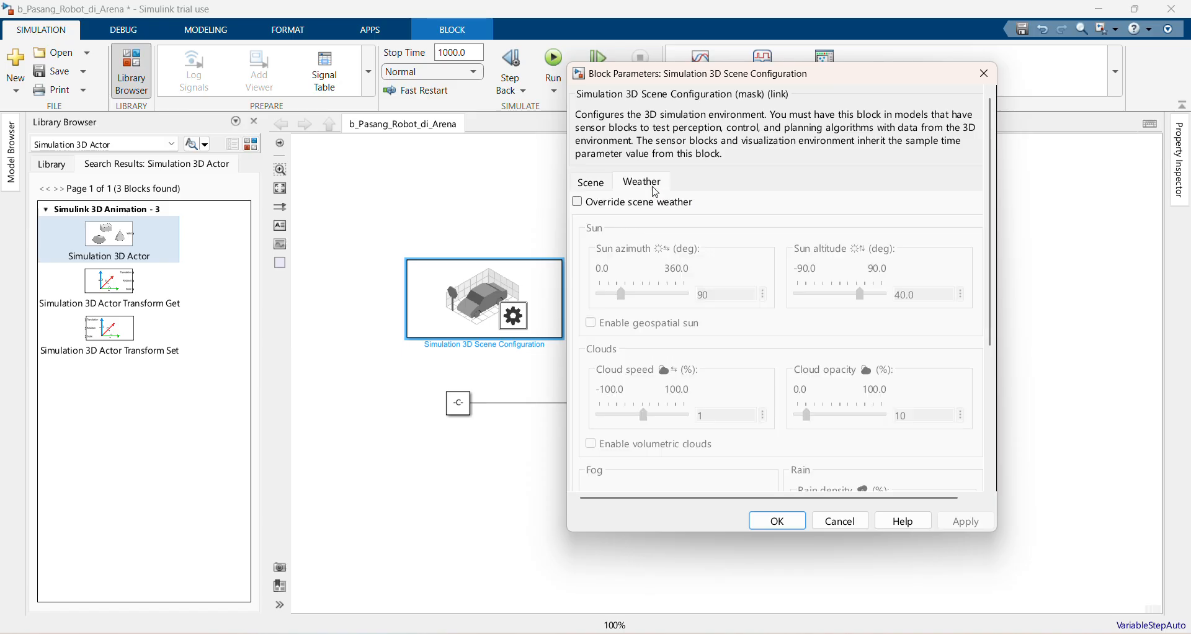
{"action": "left_click", "coordinate": [597, 186]}
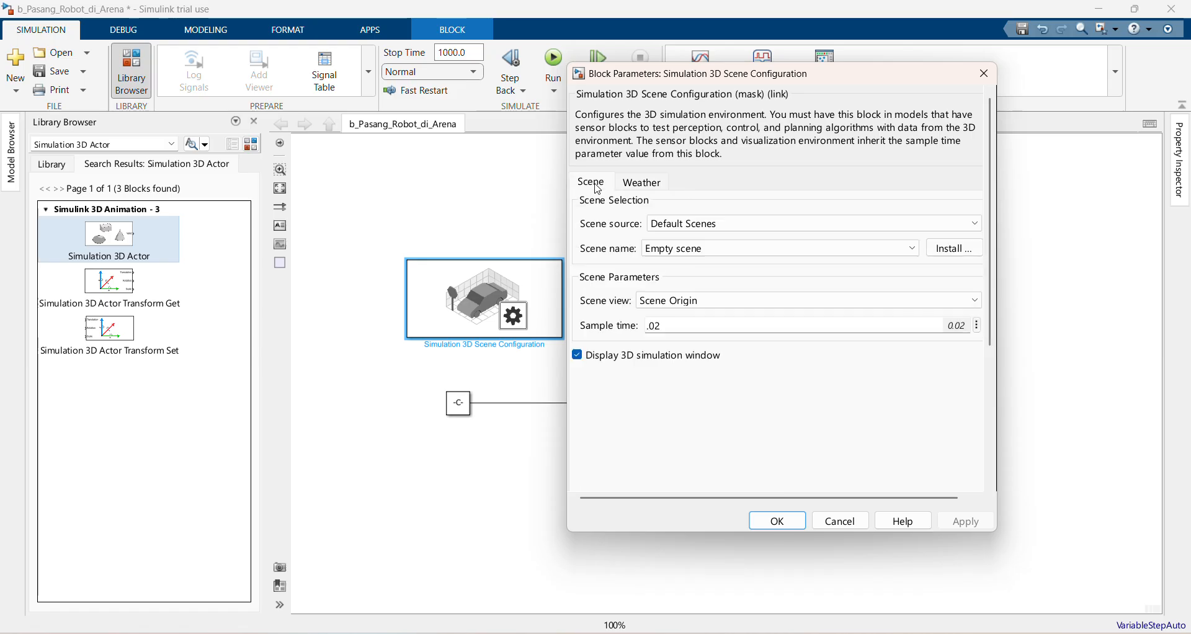
{"action": "left_click", "coordinate": [788, 525]}
- Open the Simulation 3D Actor block's parameters and examine its actor name, parent name and operation settings
{"action": "left_click", "coordinate": [694, 324]}
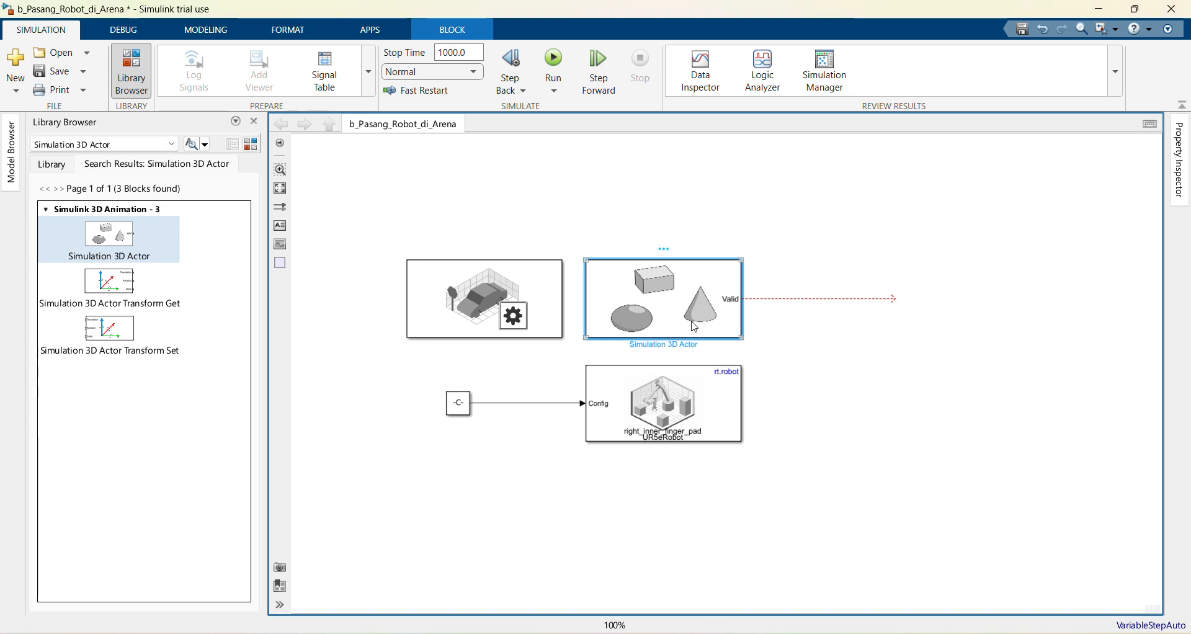
{"action": "double_click", "coordinate": [692, 323]}
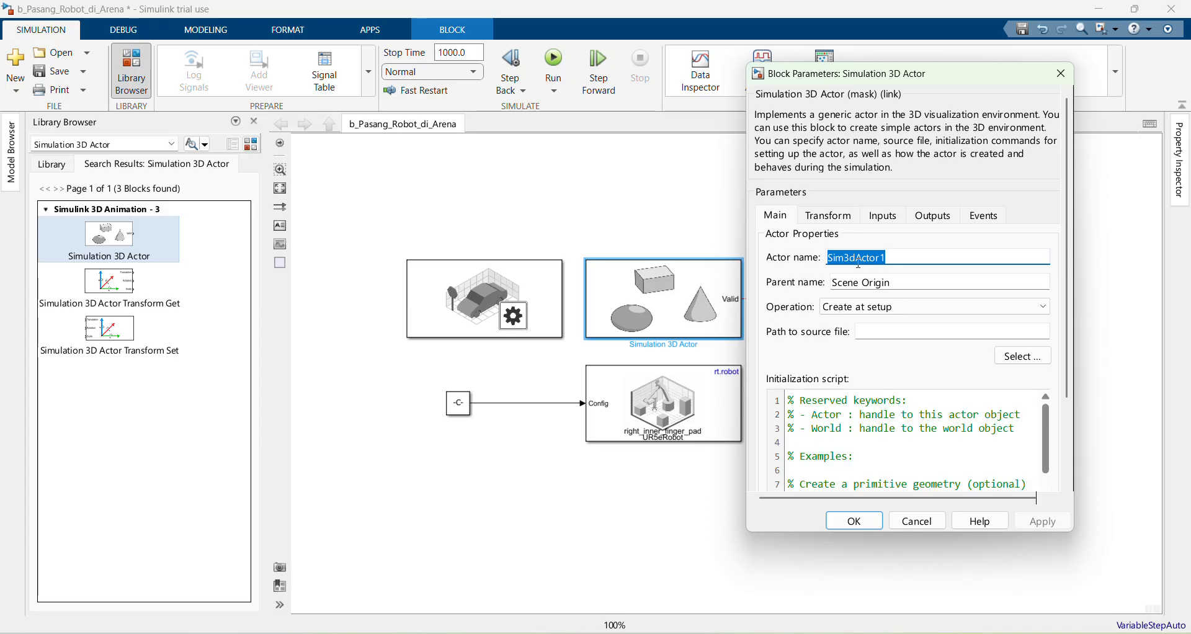
{"action": "triple_click", "coordinate": [841, 283]}
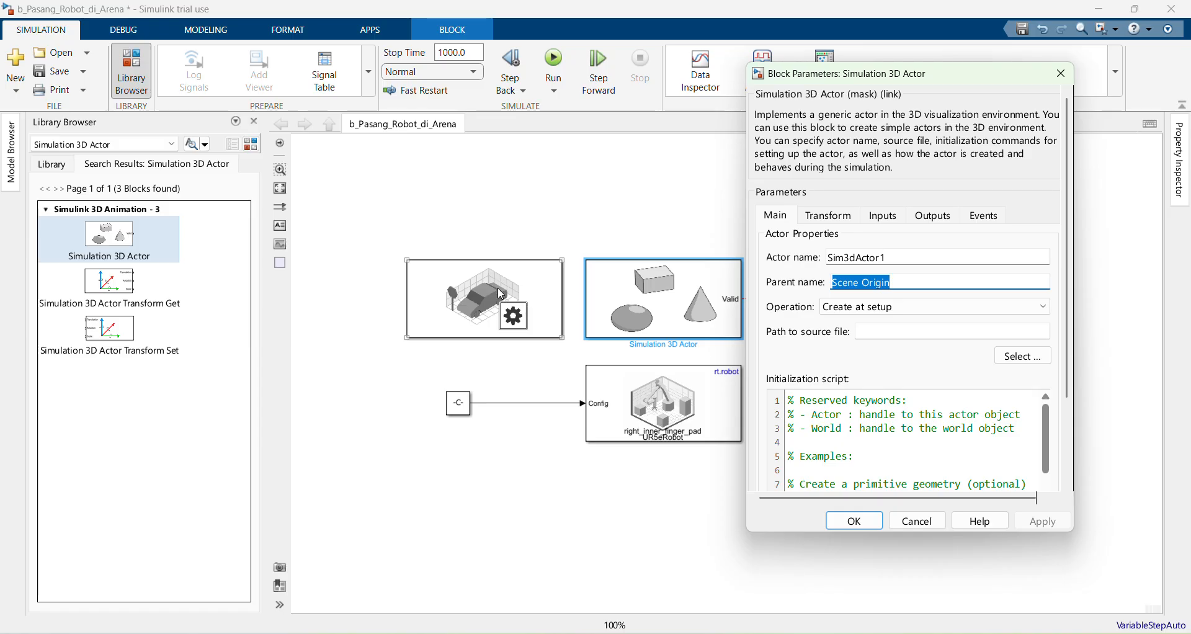
{"action": "left_click", "coordinate": [892, 311]}
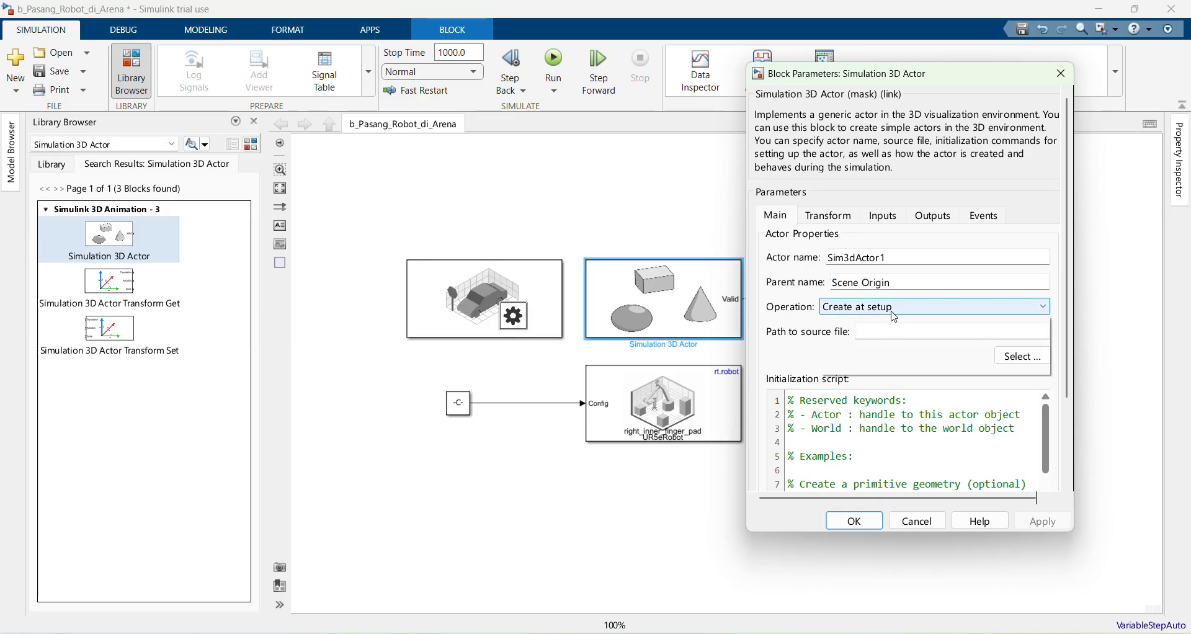
{"action": "left_click", "coordinate": [894, 317]}
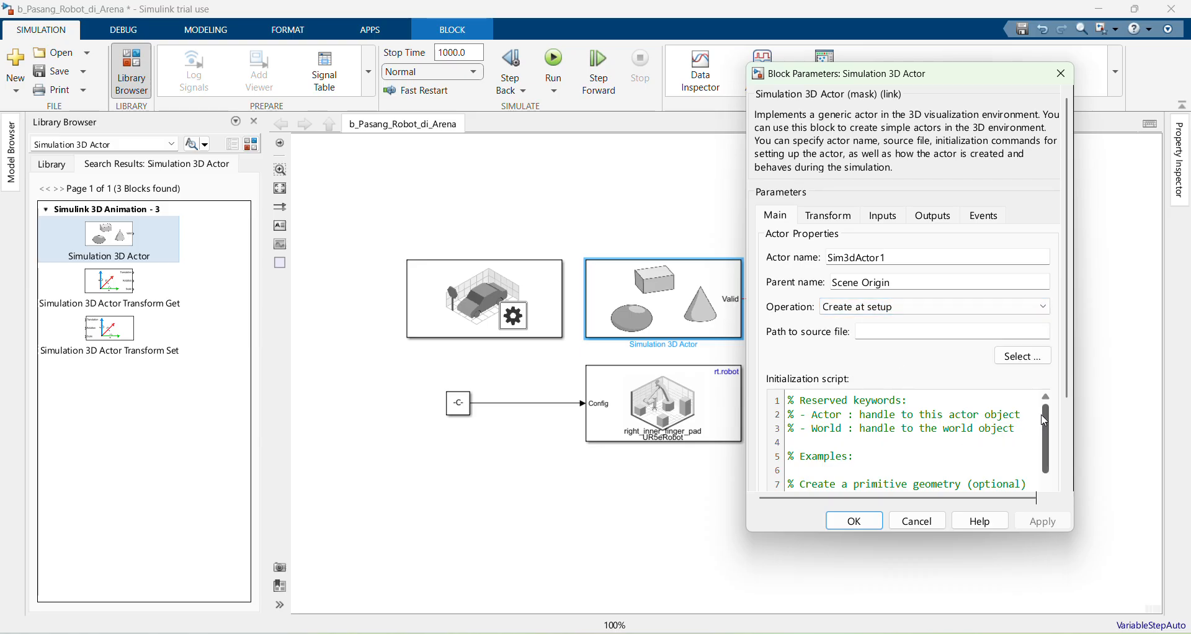
- Widen the Simulation 3D Actor parameters dialog and examine the Actor.load line and its file path in the initialization script
{"action": "left_click_drag", "start_coordinate": [1045, 420], "coordinate": [1071, 466]}
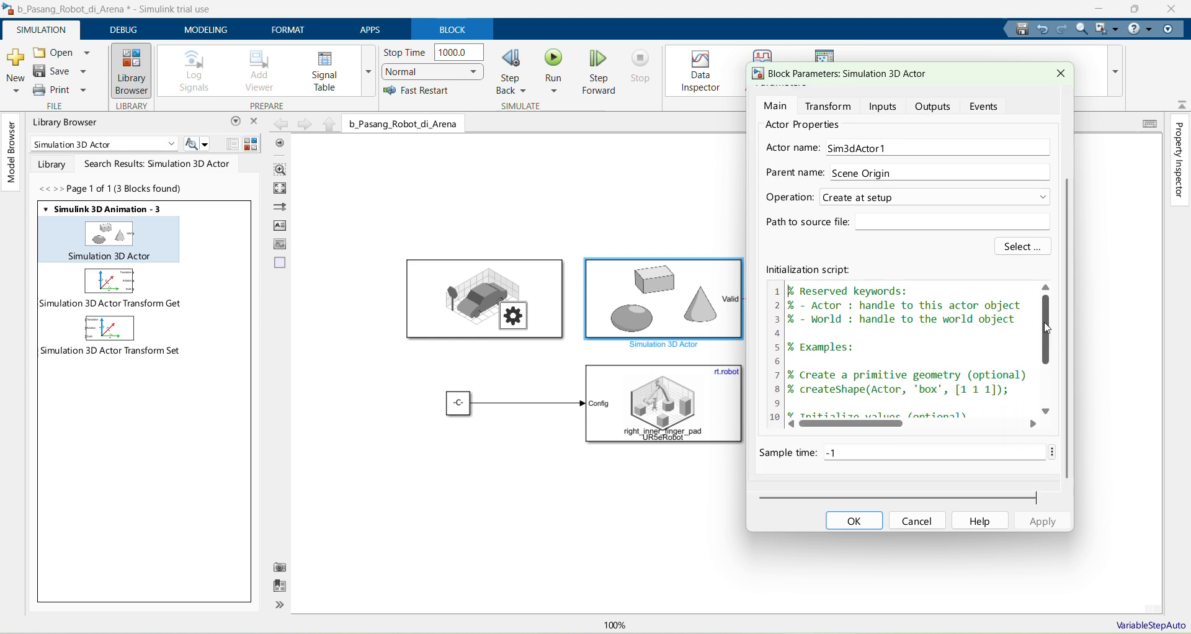
{"action": "left_click_drag", "start_coordinate": [1048, 329], "coordinate": [1187, 367]}
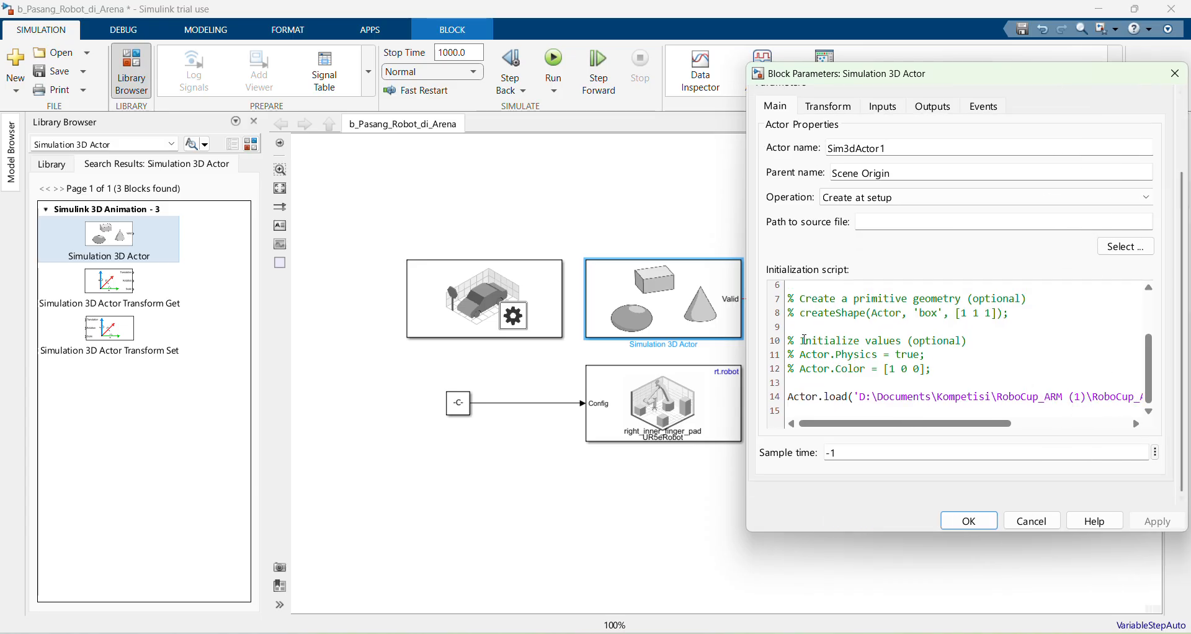
{"action": "left_click_drag", "start_coordinate": [743, 323], "coordinate": [395, 323]}
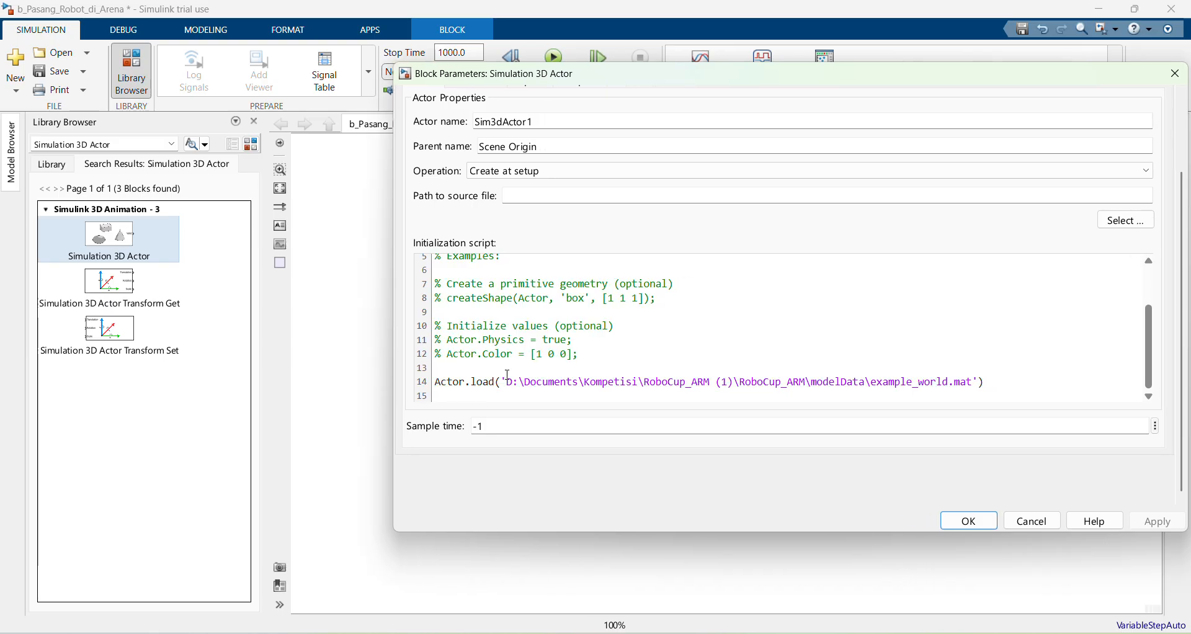
{"action": "left_click_drag", "start_coordinate": [504, 388], "coordinate": [809, 381]}
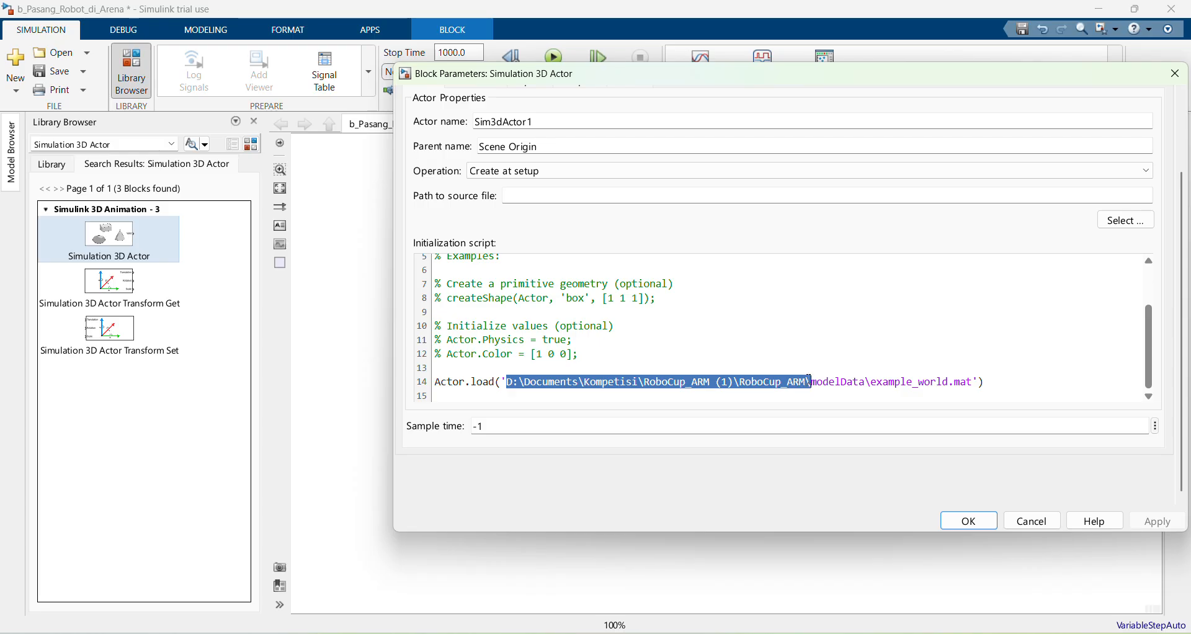
{"action": "left_click_drag", "start_coordinate": [809, 380], "coordinate": [974, 379]}
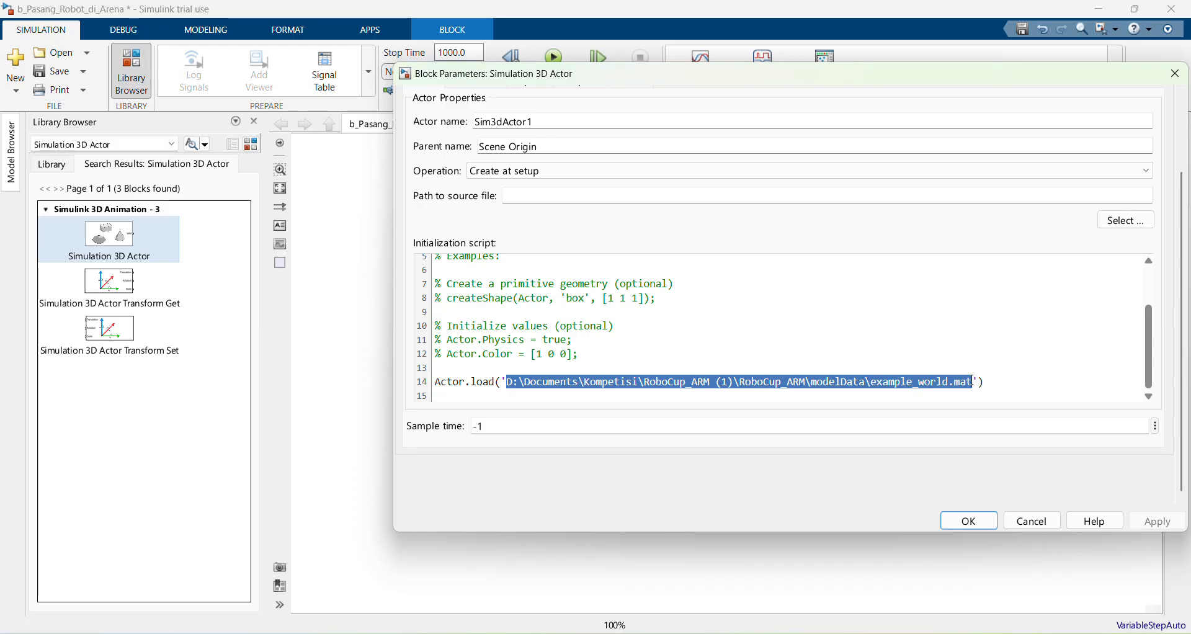
{"action": "double_click", "coordinate": [903, 381]}
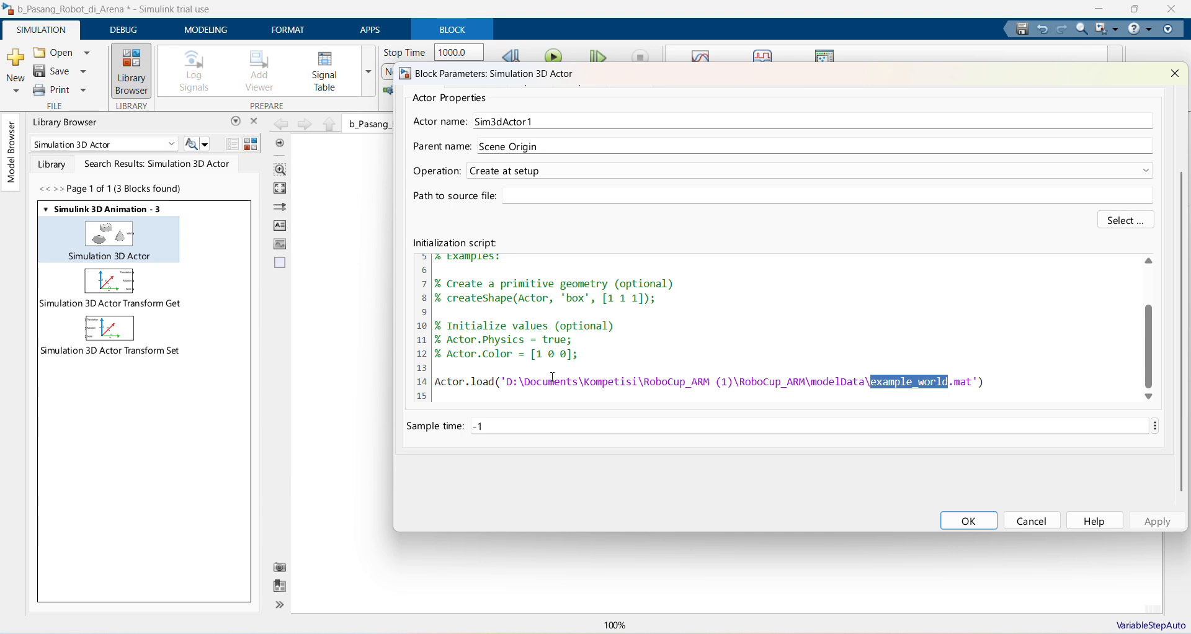
- Copy the modelData folder path from the Actor.load line and open that folder in File Explorer
{"action": "left_click_drag", "start_coordinate": [507, 381], "coordinate": [872, 386]}
{"action": "key", "text": "ctrl+c"}
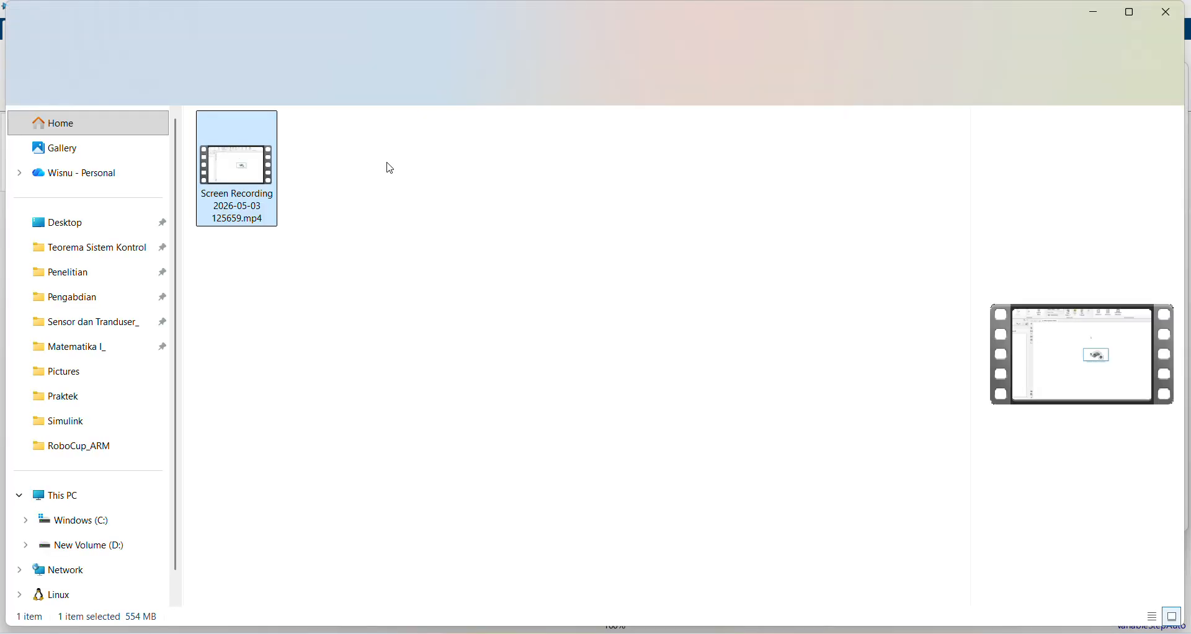
{"action": "left_click", "coordinate": [586, 61]}
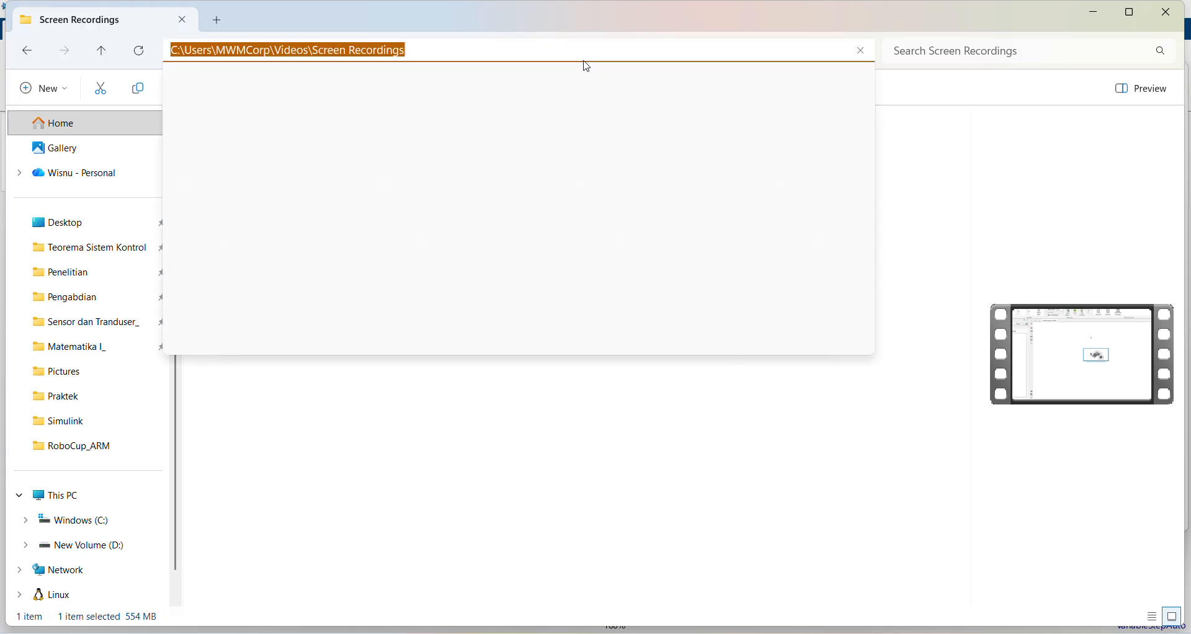
{"action": "key", "text": "ctrl+v"}
{"action": "key", "text": "Return"}
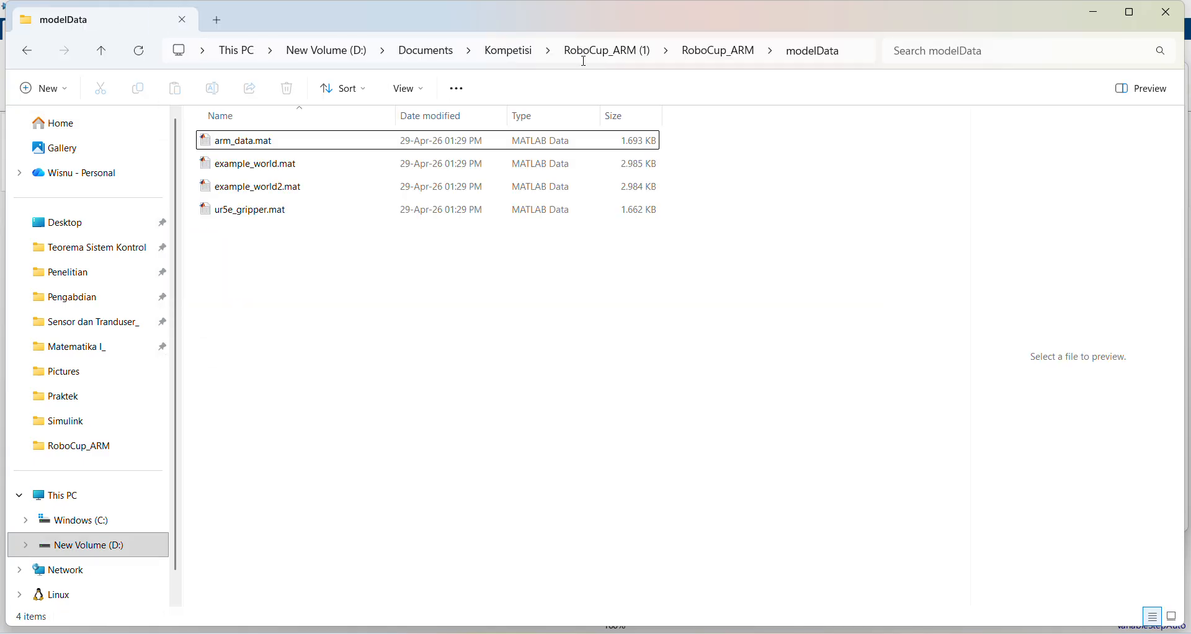
- Open example_world.mat from the modelData folder and allow the file to open at the security warning
{"action": "left_click", "coordinate": [285, 143]}
{"action": "left_click", "coordinate": [292, 166]}
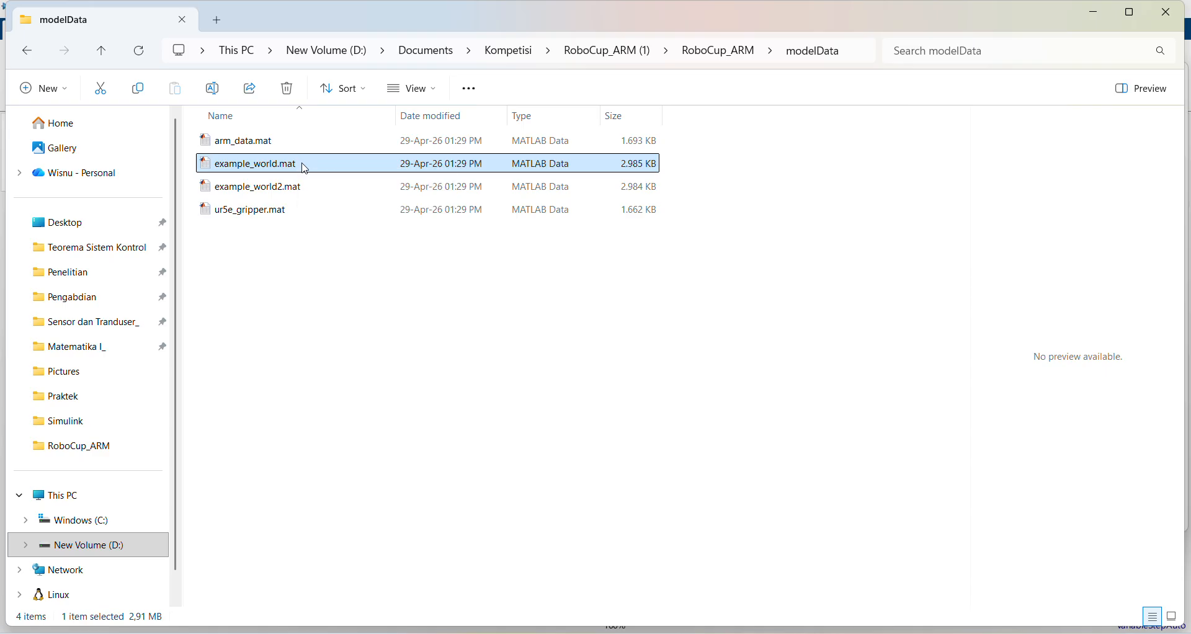
{"action": "double_click", "coordinate": [299, 168]}
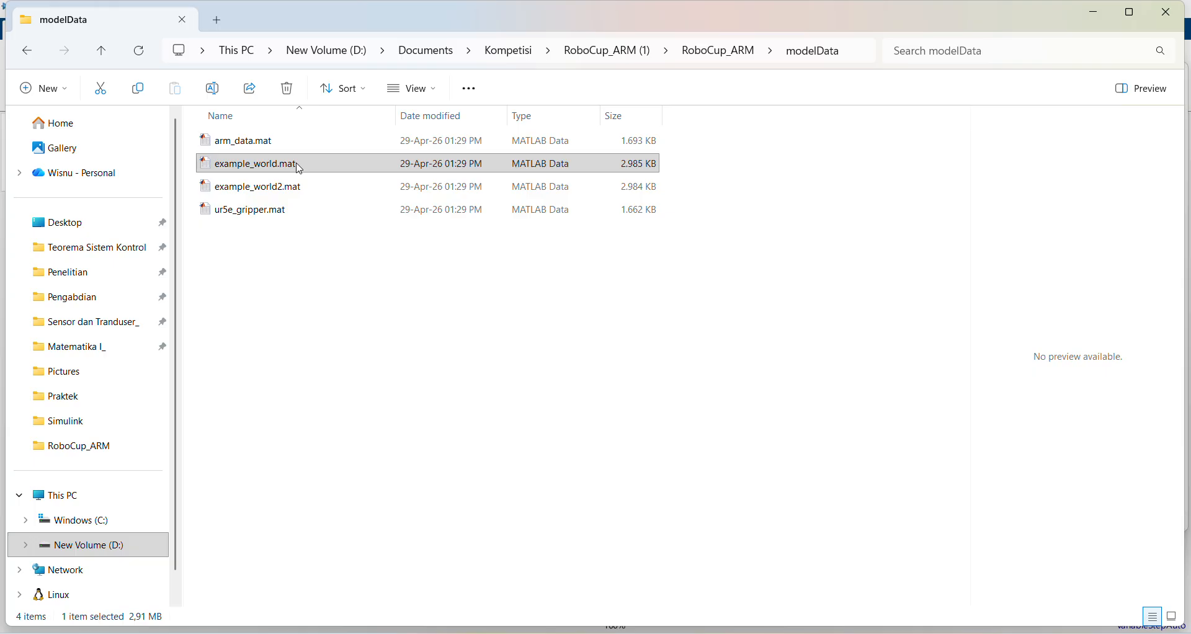
{"action": "right_click", "coordinate": [299, 168]}
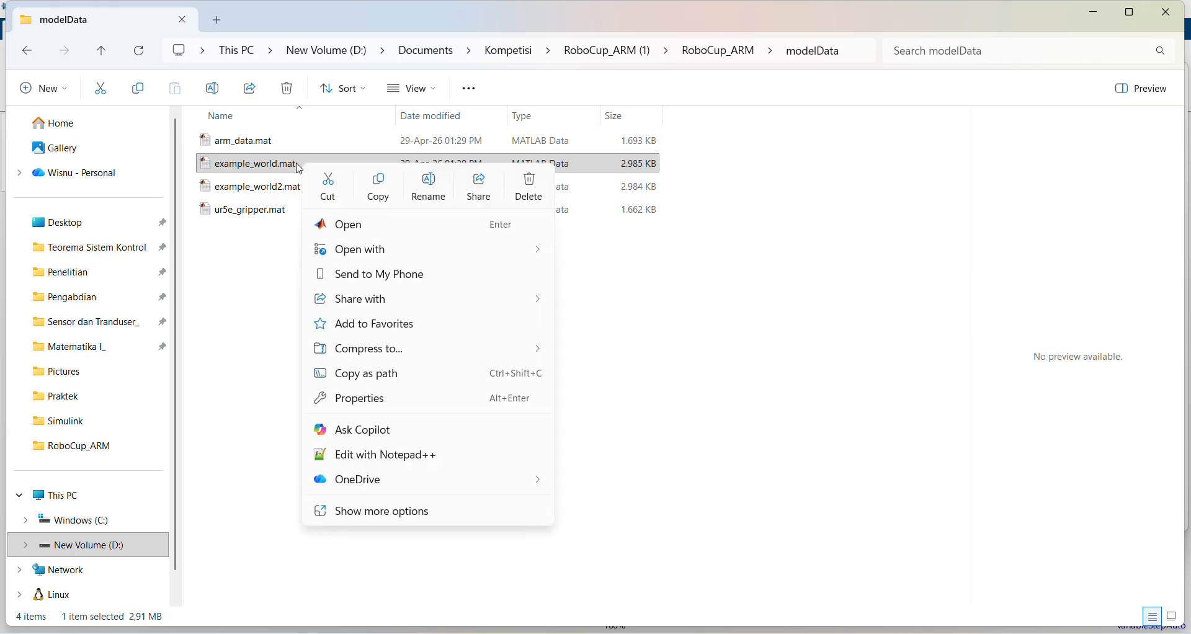
{"action": "left_click", "coordinate": [347, 224]}
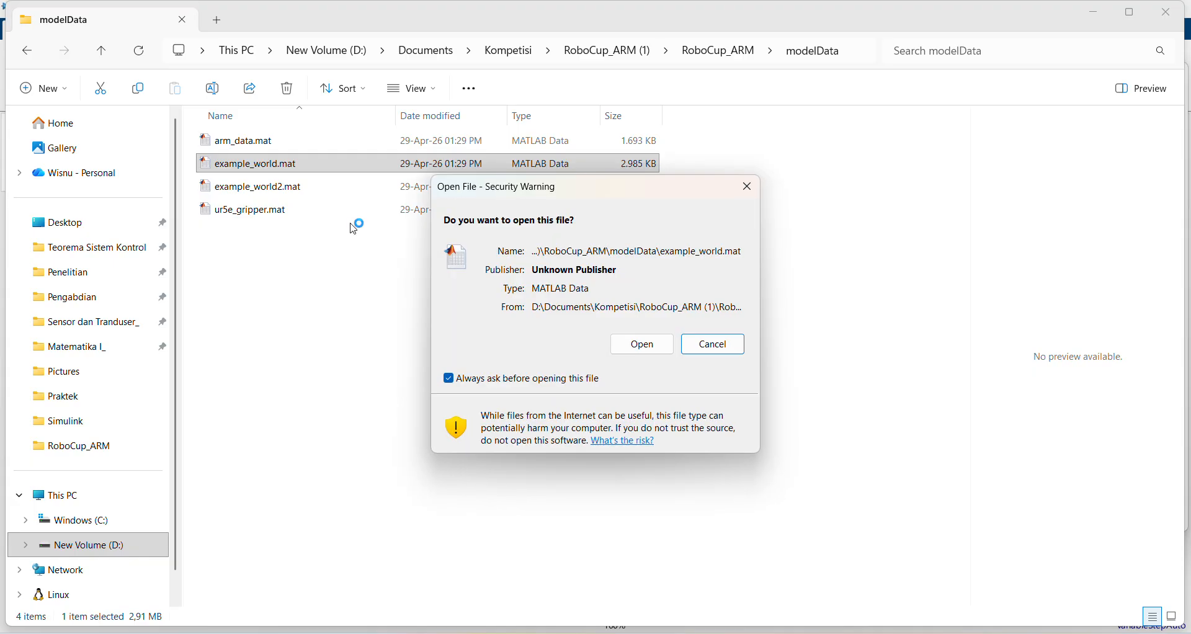
{"action": "left_click", "coordinate": [645, 347]}
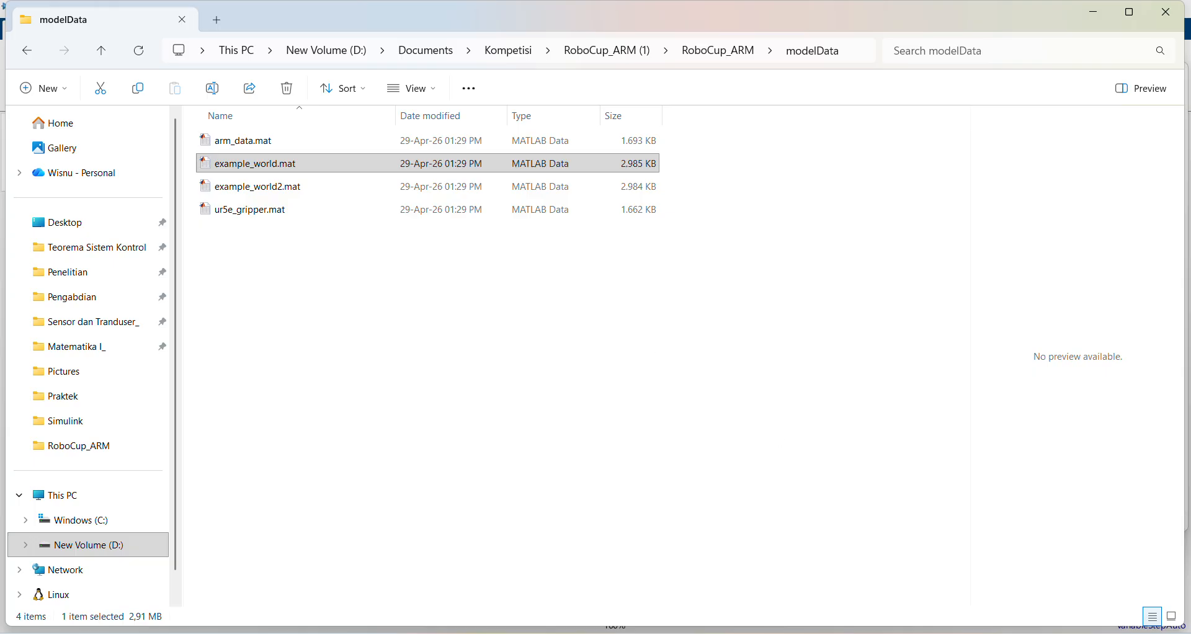
- Open example_world.mat in the Import Tool, examine its Actors, Textures and Info variables, and cancel the import
{"action": "key", "text": "alt+Tab"}
{"action": "mouse_move", "coordinate": [1096, 581]}
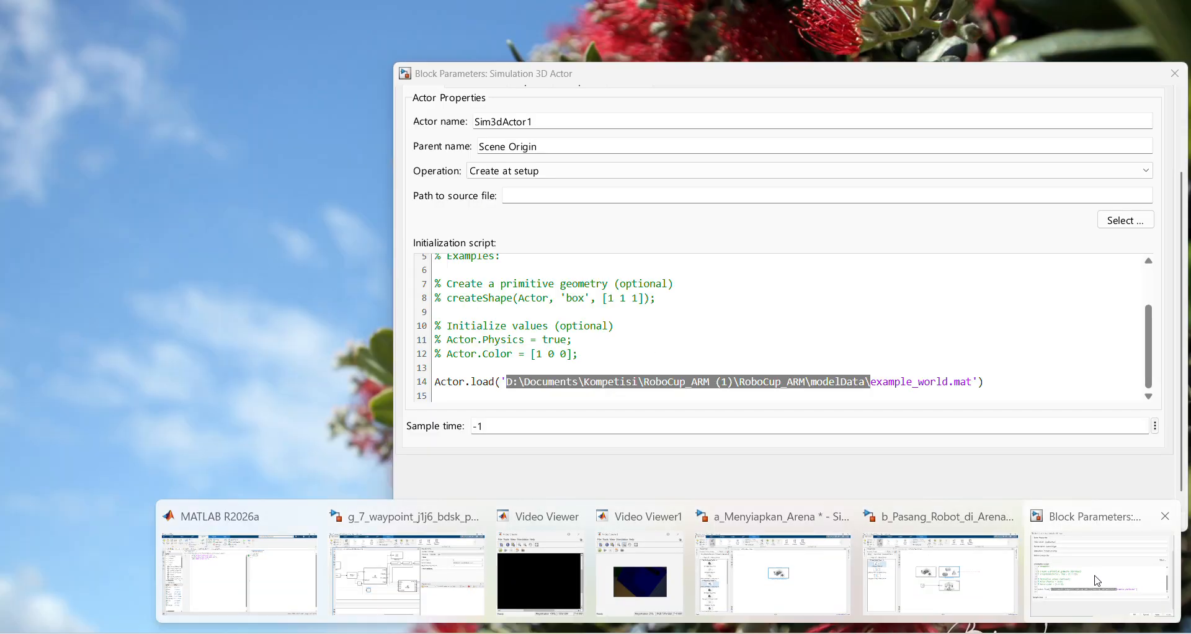
{"action": "left_click", "coordinate": [1096, 581]}
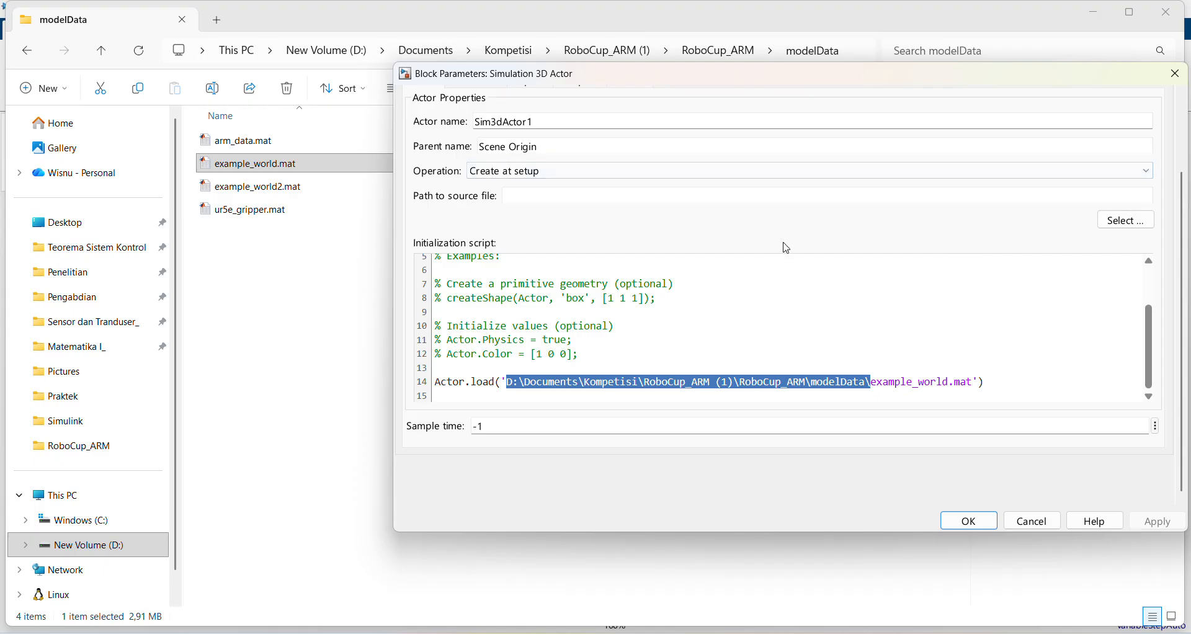
{"action": "left_click", "coordinate": [289, 165]}
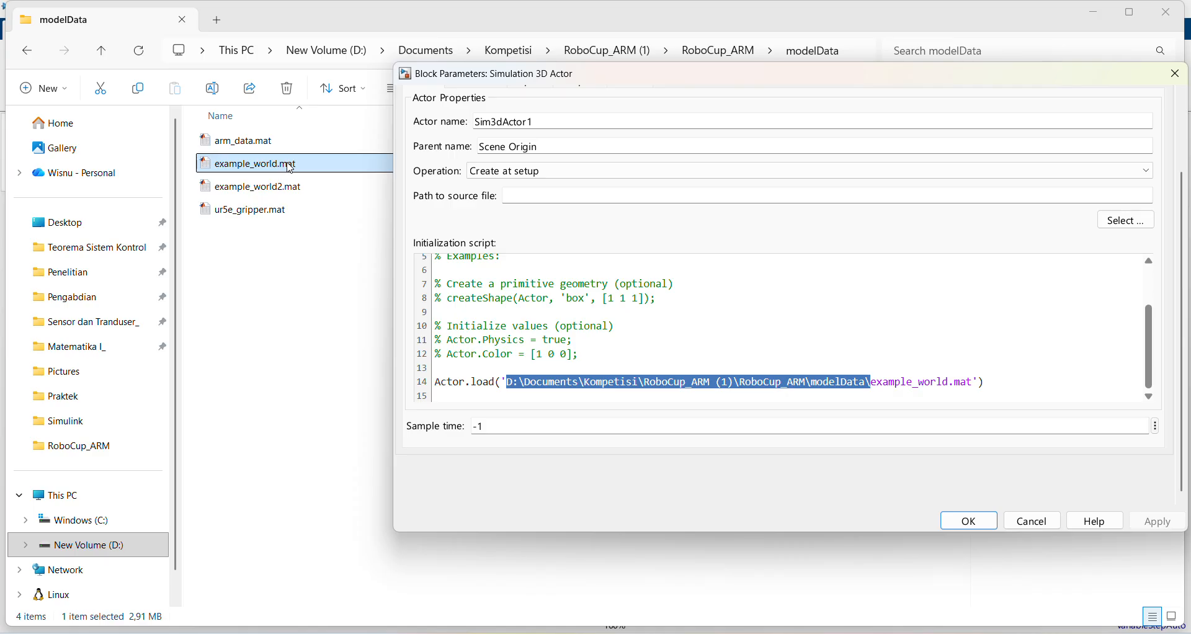
{"action": "double_click", "coordinate": [290, 166]}
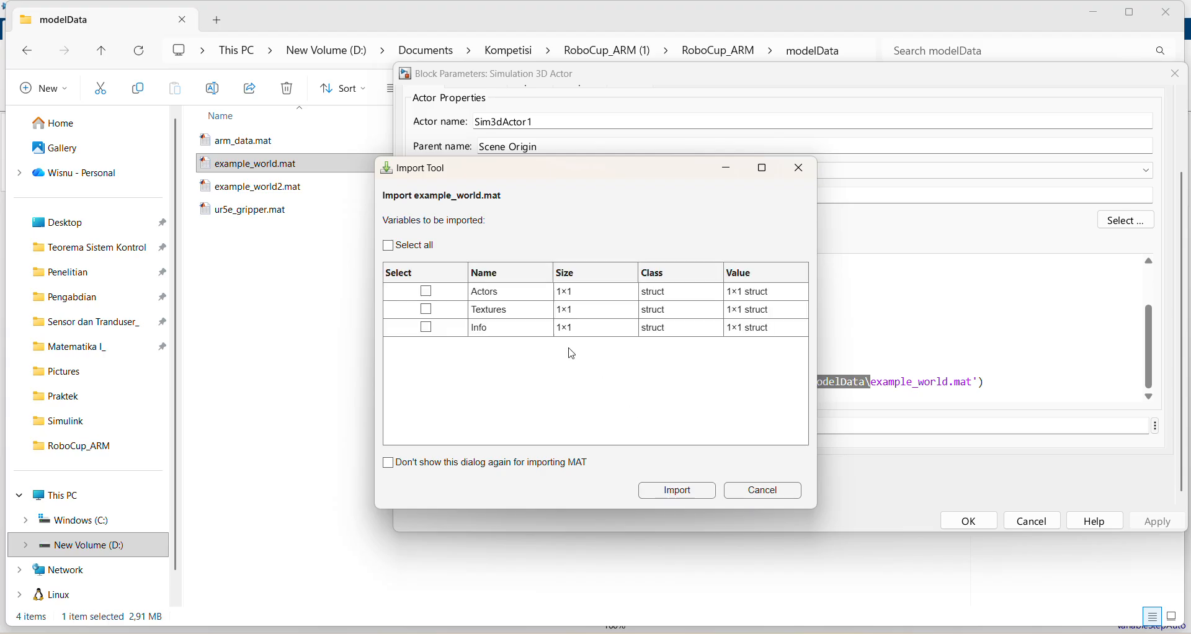
{"action": "left_click", "coordinate": [506, 298]}
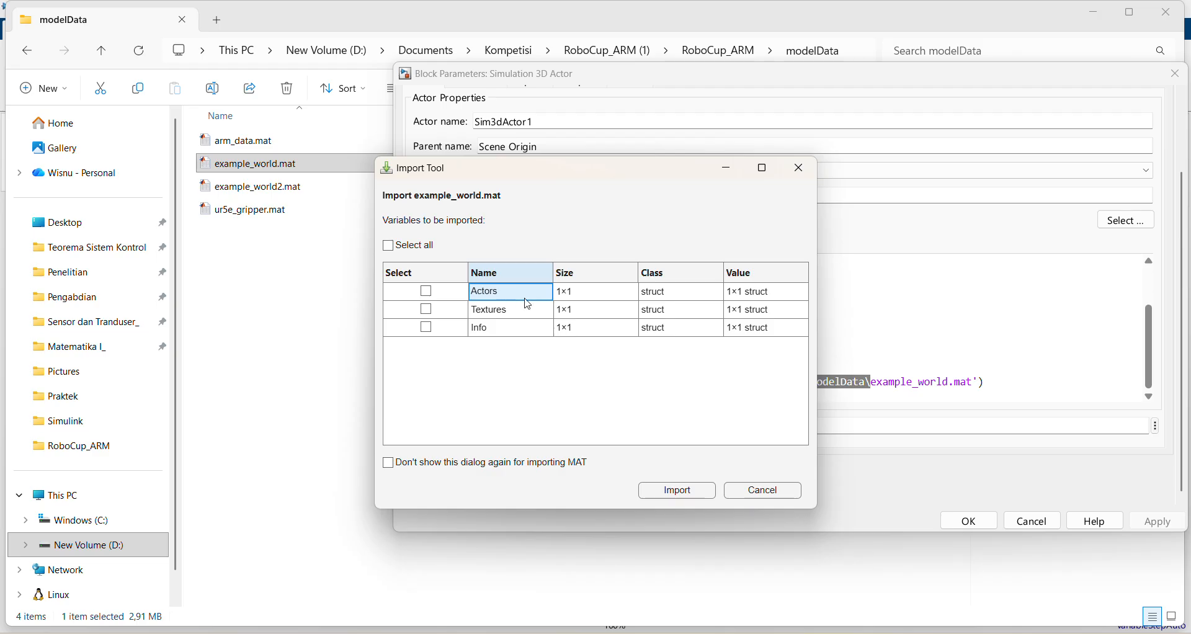
{"action": "left_click", "coordinate": [674, 294]}
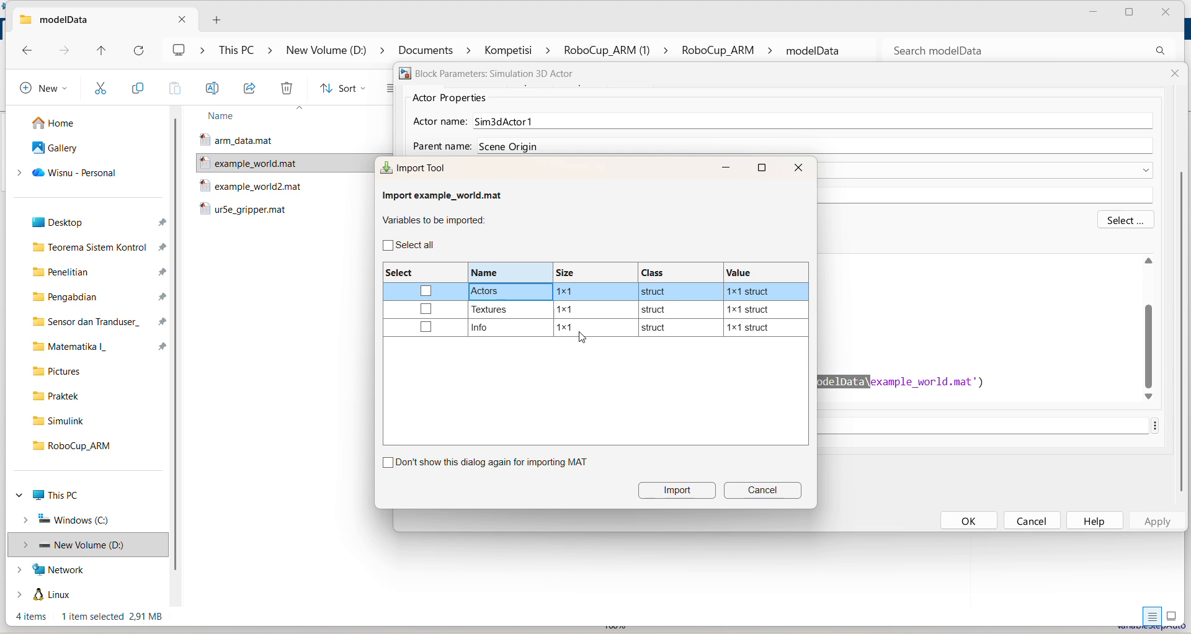
{"action": "left_click", "coordinate": [752, 498]}
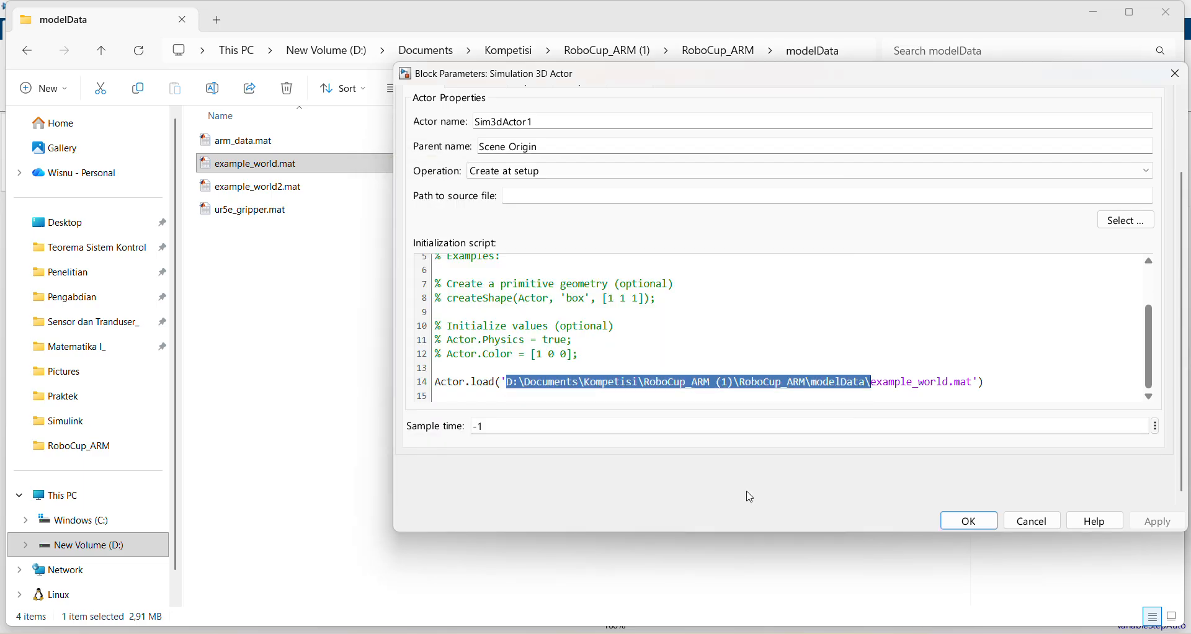
- Review the file name and folder in the Actor.load line, accept the actor parameters and minimize the modelData folder window
{"action": "left_click", "coordinate": [456, 381]}
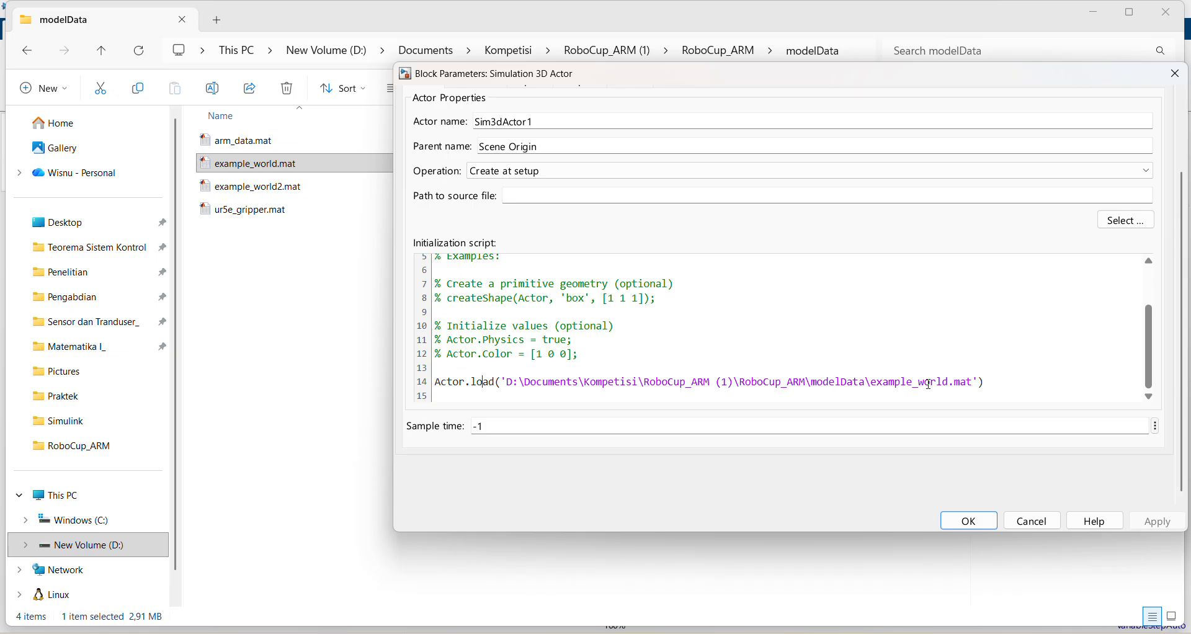
{"action": "left_click_drag", "start_coordinate": [867, 382], "coordinate": [971, 382]}
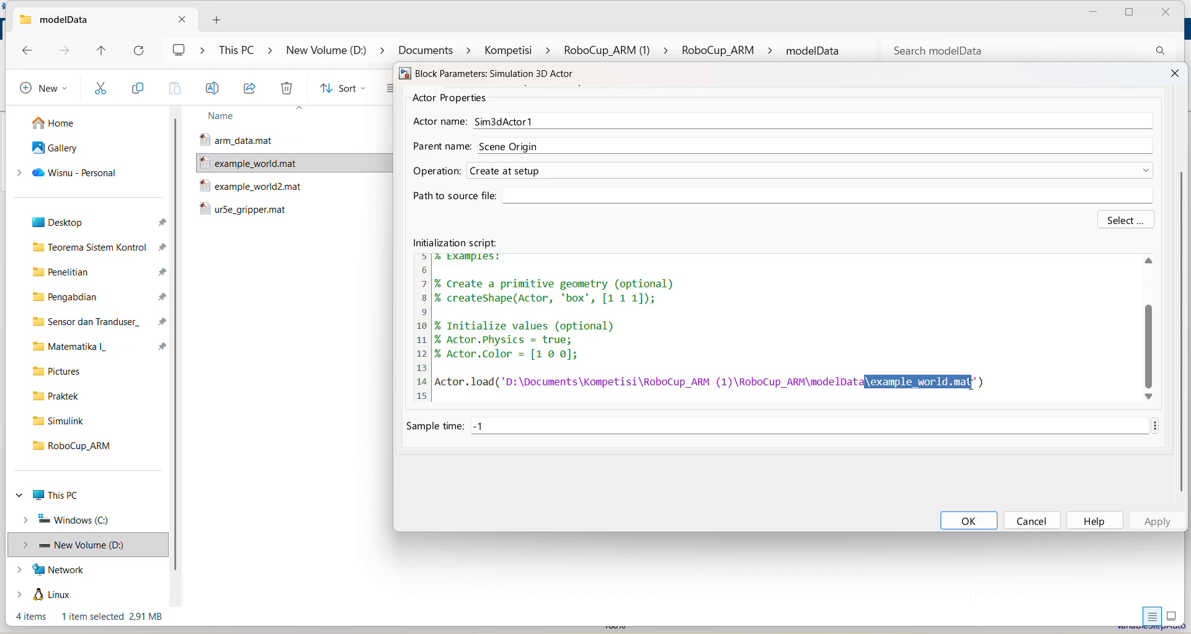
{"action": "left_click", "coordinate": [861, 381]}
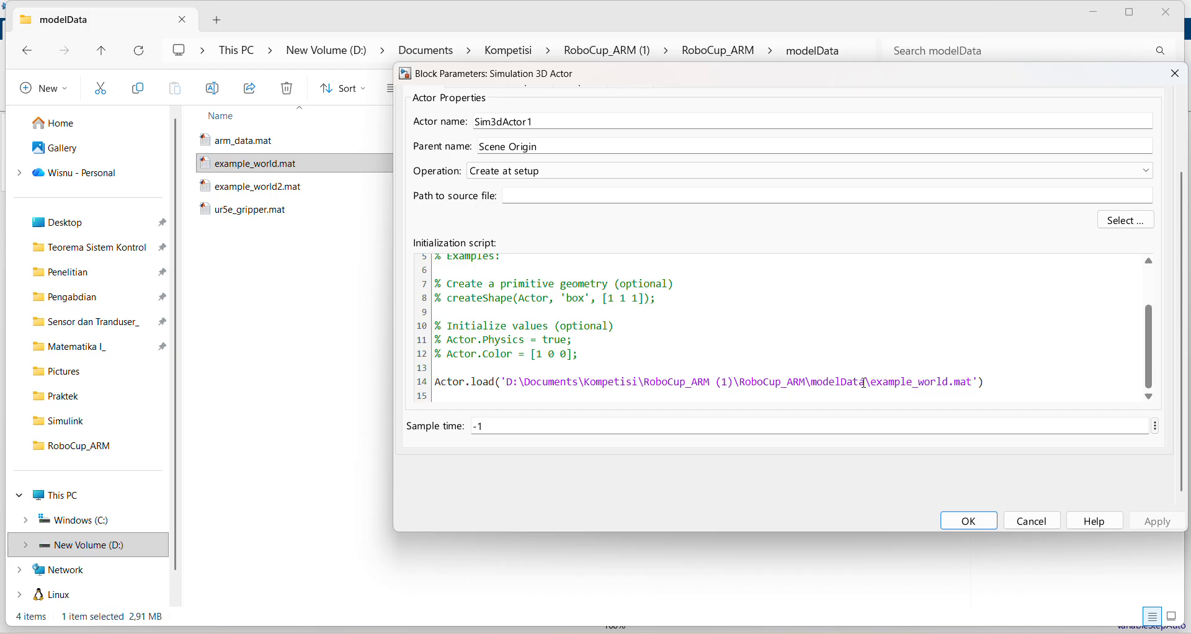
{"action": "left_click_drag", "start_coordinate": [863, 382], "coordinate": [506, 385]}
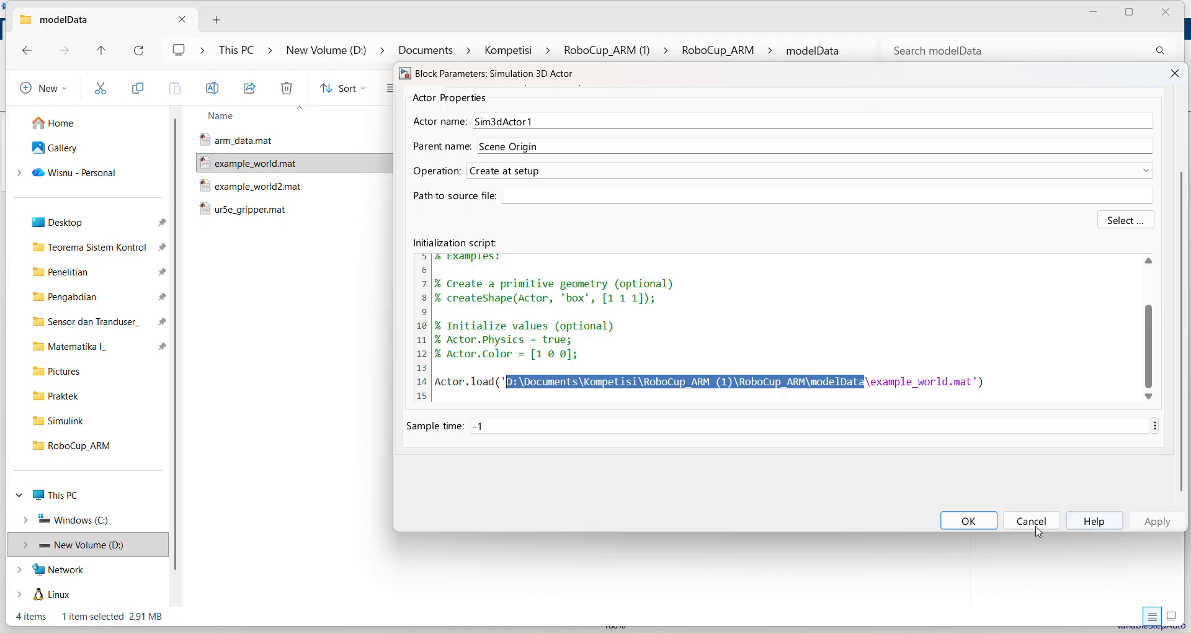
{"action": "left_click", "coordinate": [978, 525]}
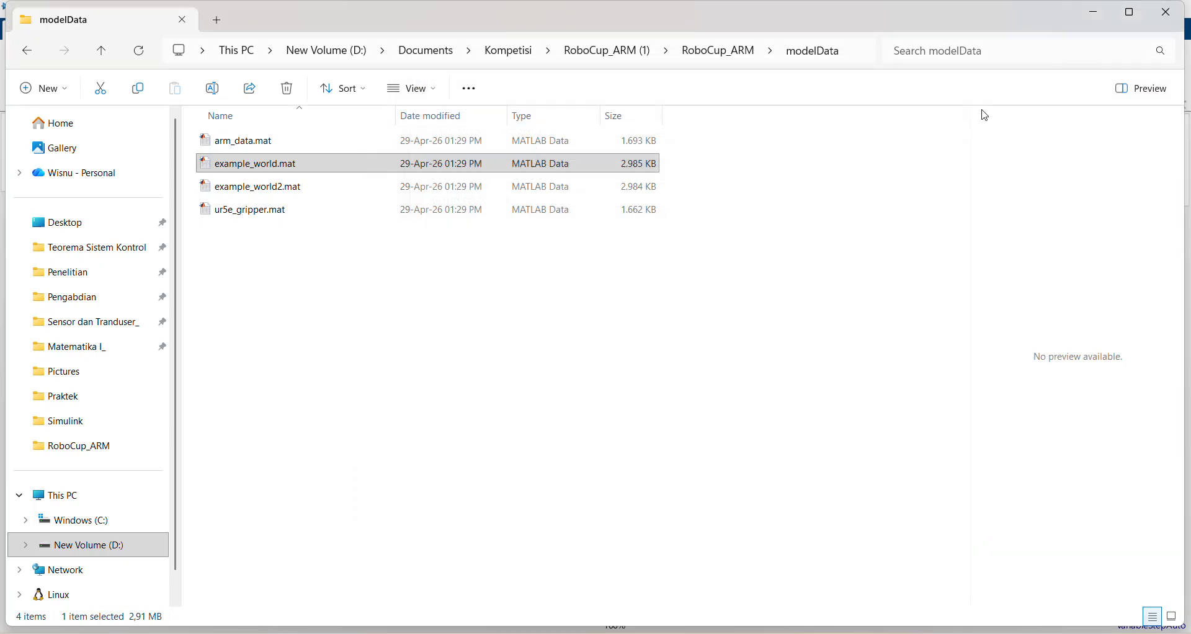
{"action": "left_click", "coordinate": [1094, 12]}
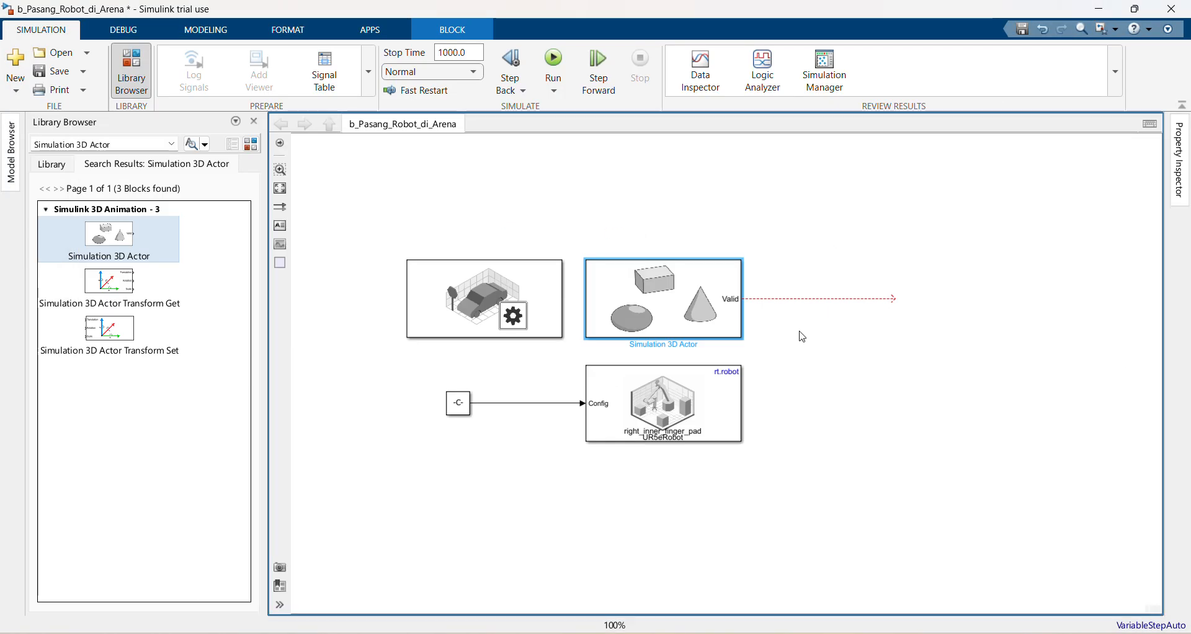
- Delete the unconnected signal line from the Valid output of the Simulation 3D Actor block
{"action": "left_click", "coordinate": [802, 336]}
{"action": "left_click", "coordinate": [796, 300]}
{"action": "key", "text": "Delete"}
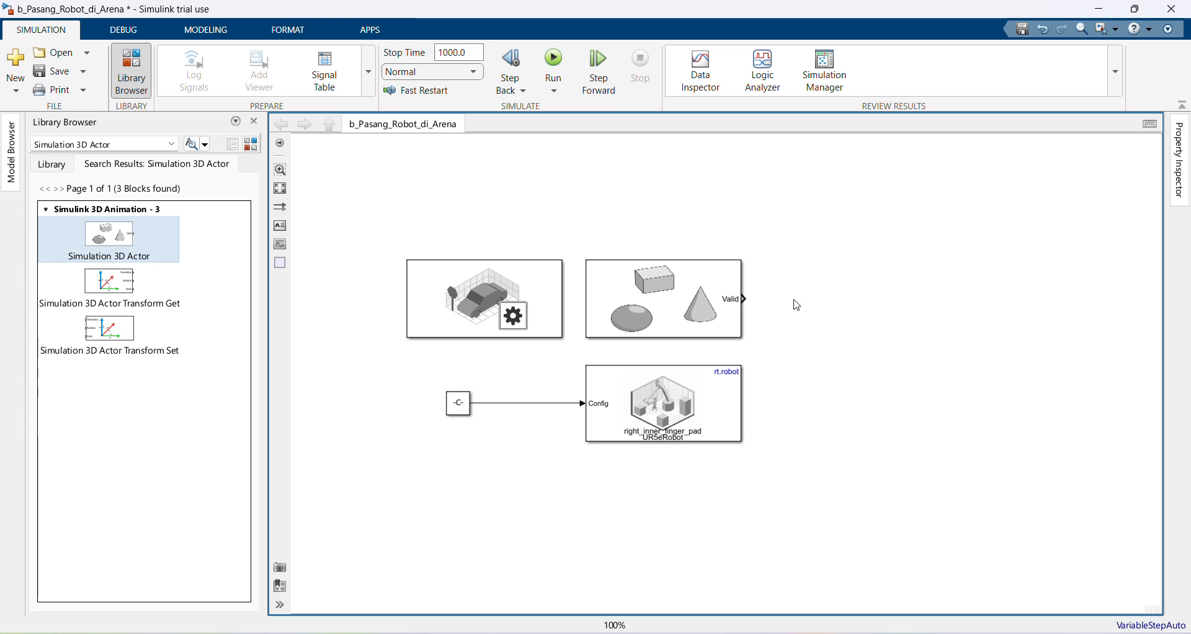
- Search the block library for Simulation 3D Robot and add that block below the existing UR5e robot block
{"action": "left_click", "coordinate": [671, 434]}
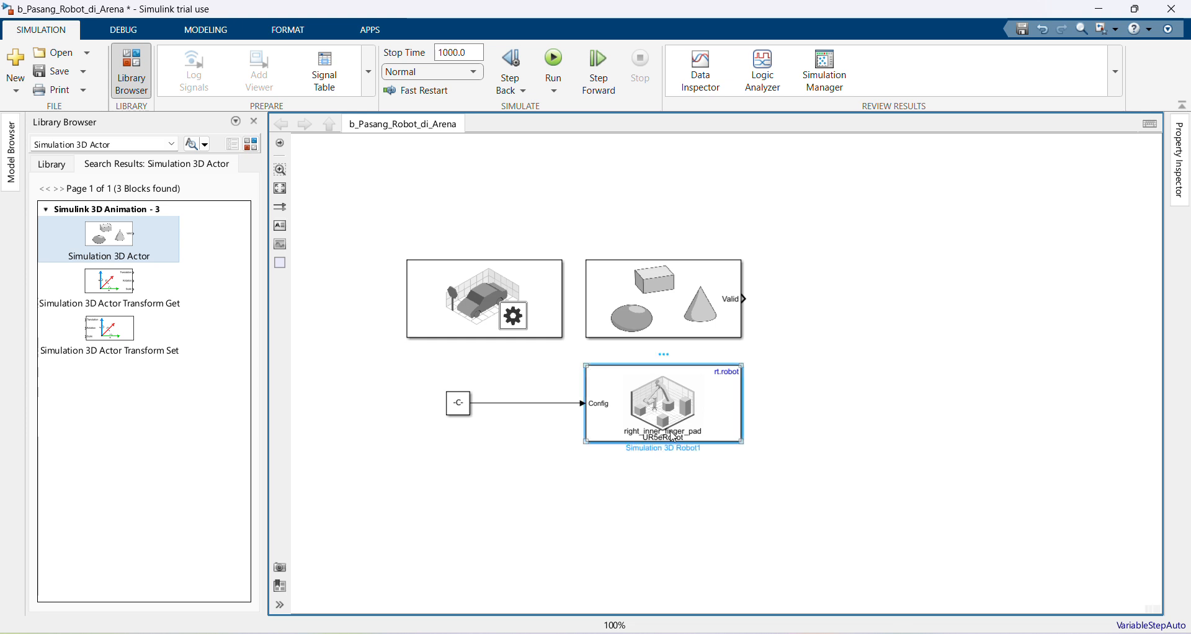
{"action": "double_click", "coordinate": [652, 447]}
{"action": "key", "text": "ctrl+c"}
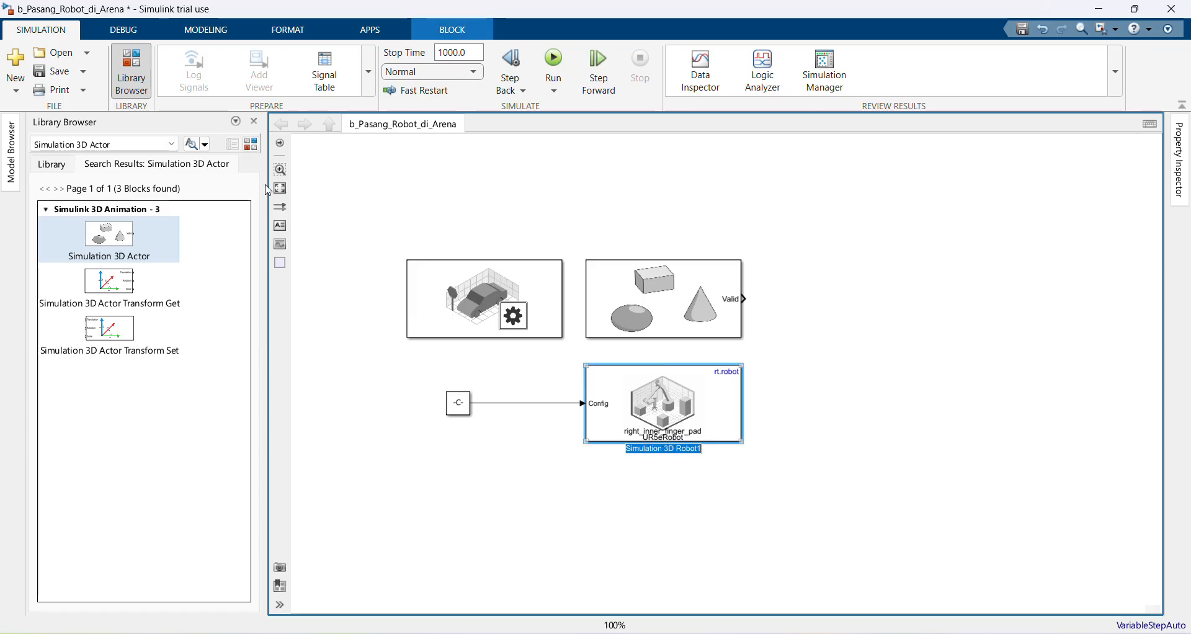
{"action": "left_click", "coordinate": [124, 144]}
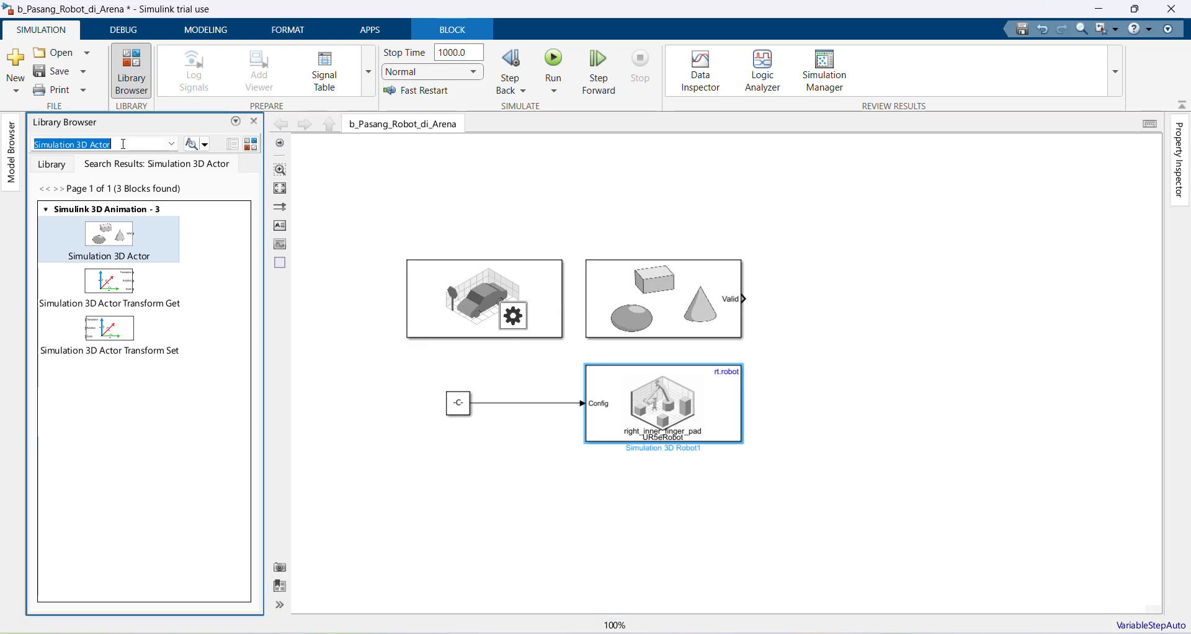
{"action": "key", "text": "ctrl+v"}
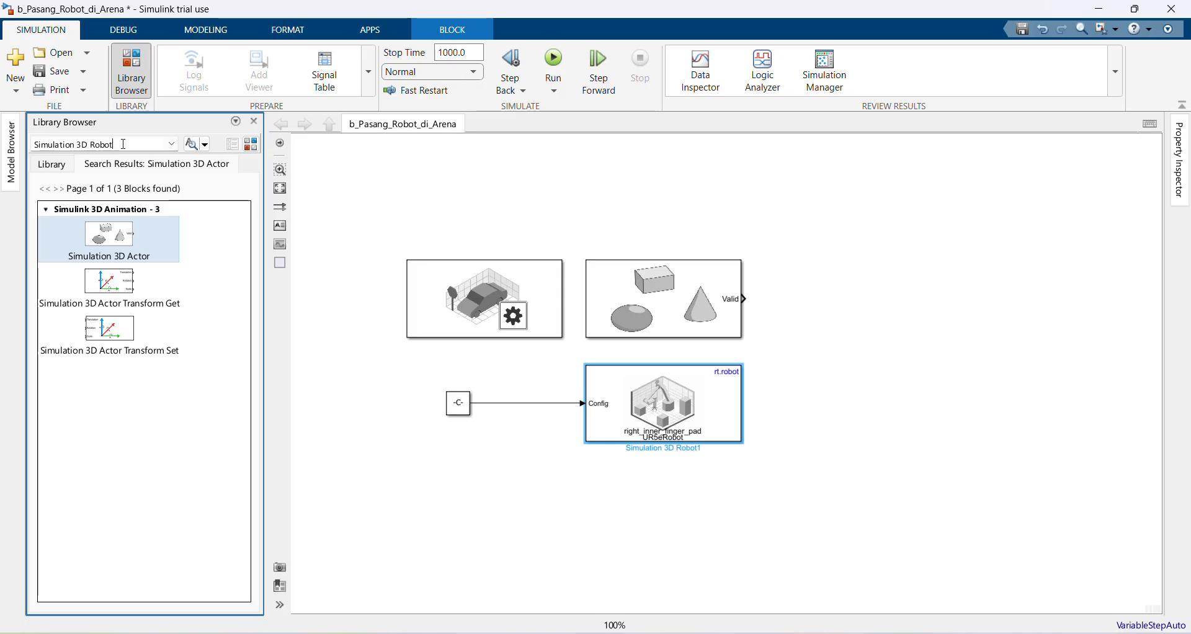
{"action": "key", "text": "Return"}
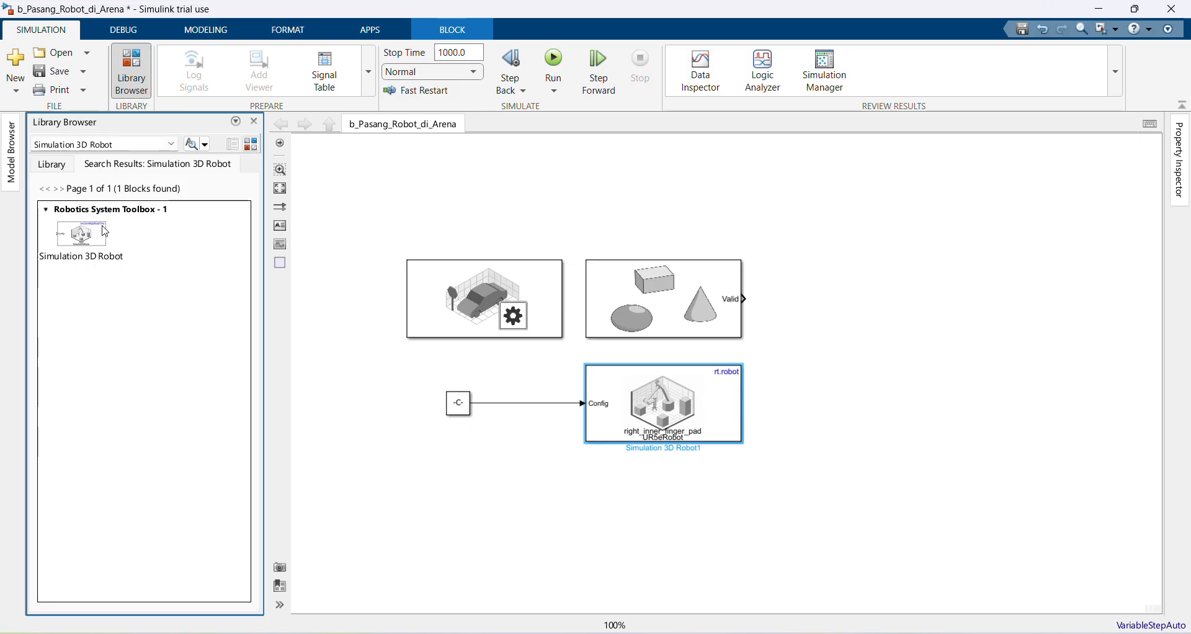
{"action": "left_click", "coordinate": [91, 242]}
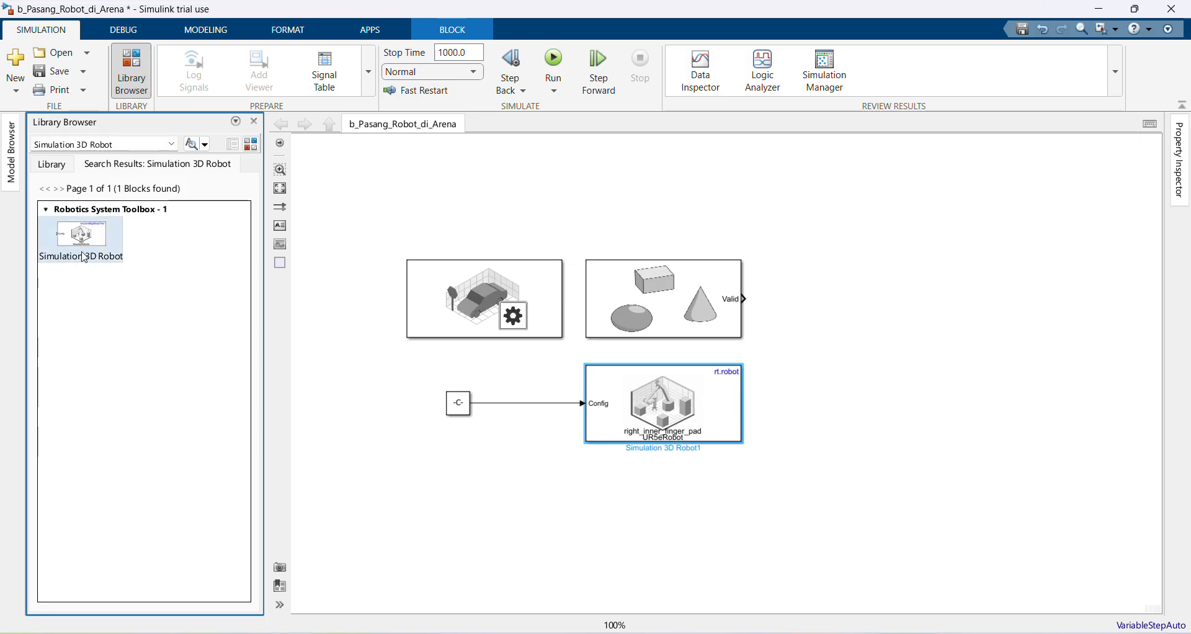
{"action": "left_click_drag", "start_coordinate": [79, 243], "coordinate": [665, 502]}
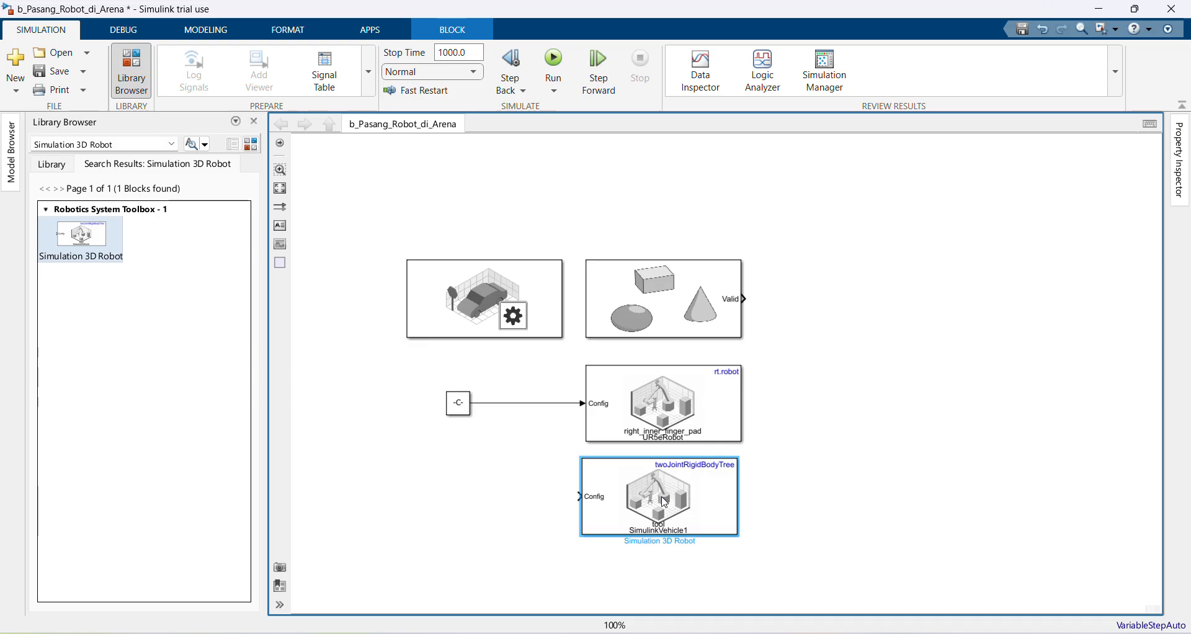
- Open the parameters of the newly added Simulation 3D Robot block and set its input type to Robot Library
{"action": "left_click", "coordinate": [666, 502]}
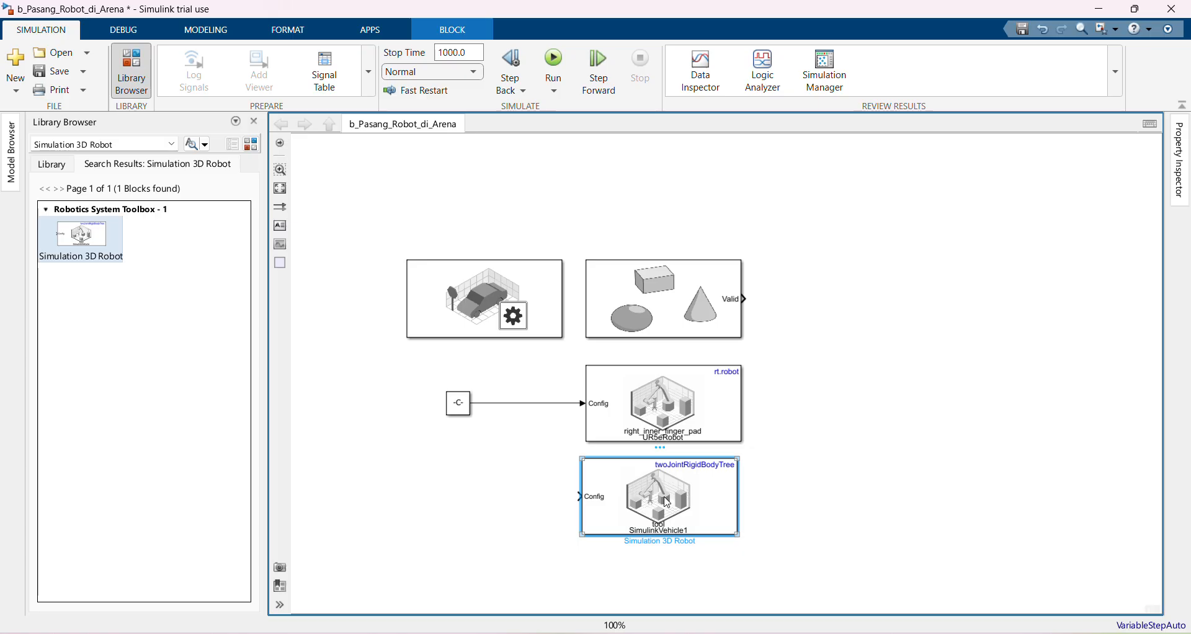
{"action": "double_click", "coordinate": [666, 502]}
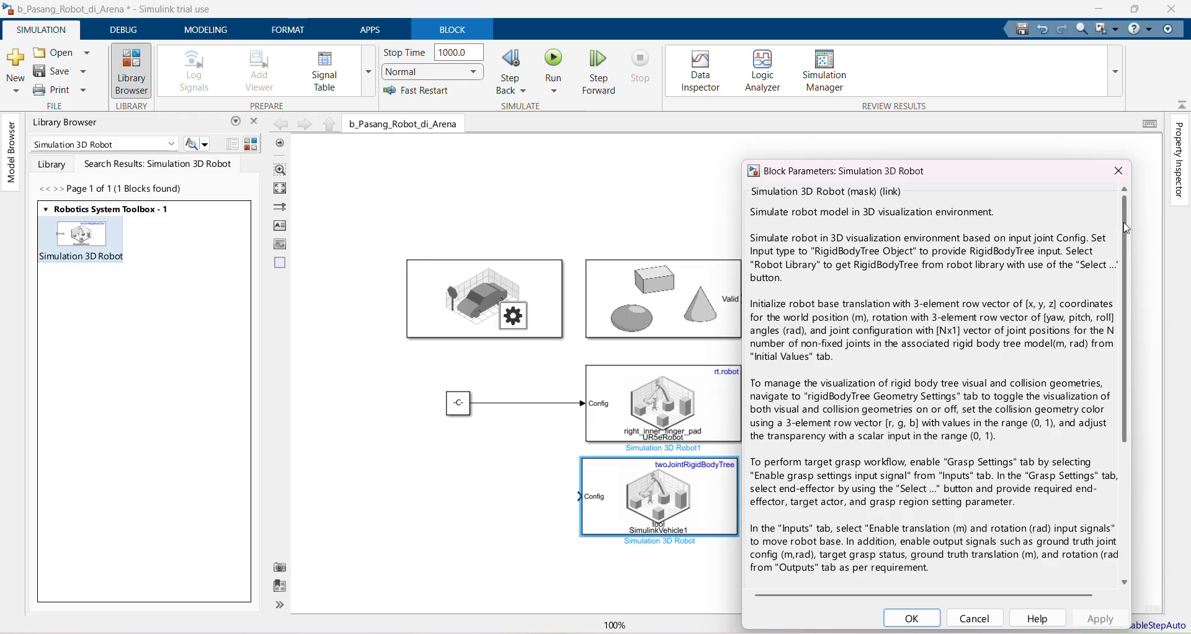
{"action": "left_click_drag", "start_coordinate": [1127, 228], "coordinate": [1121, 261]}
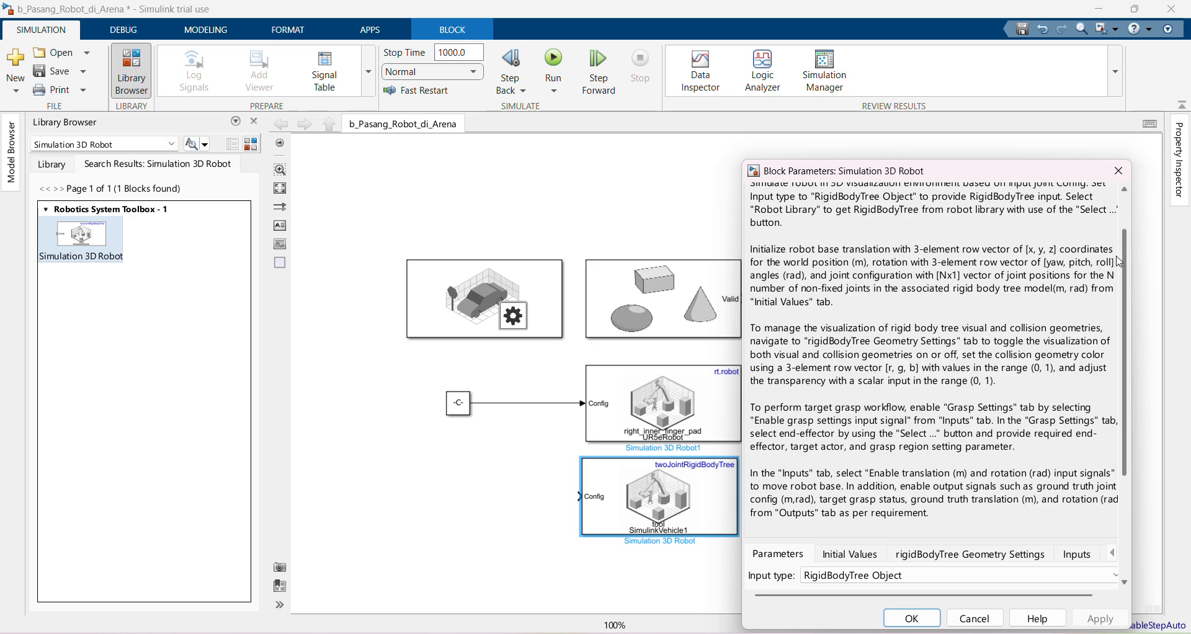
{"action": "left_click_drag", "start_coordinate": [1120, 261], "coordinate": [1113, 379]}
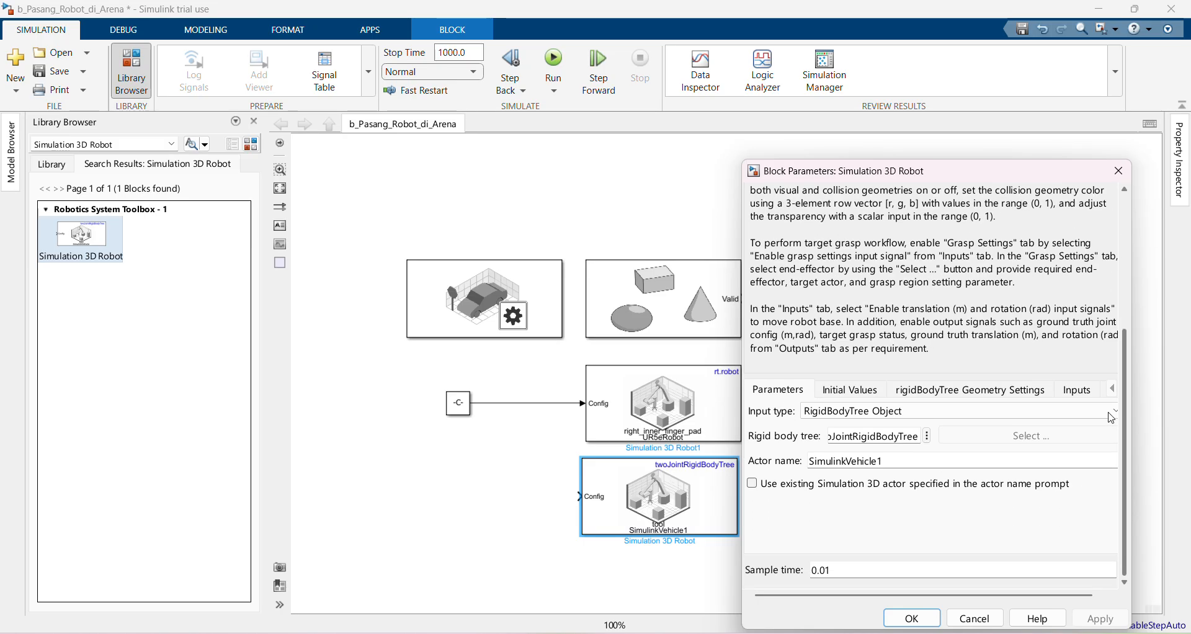
{"action": "left_click", "coordinate": [1018, 416]}
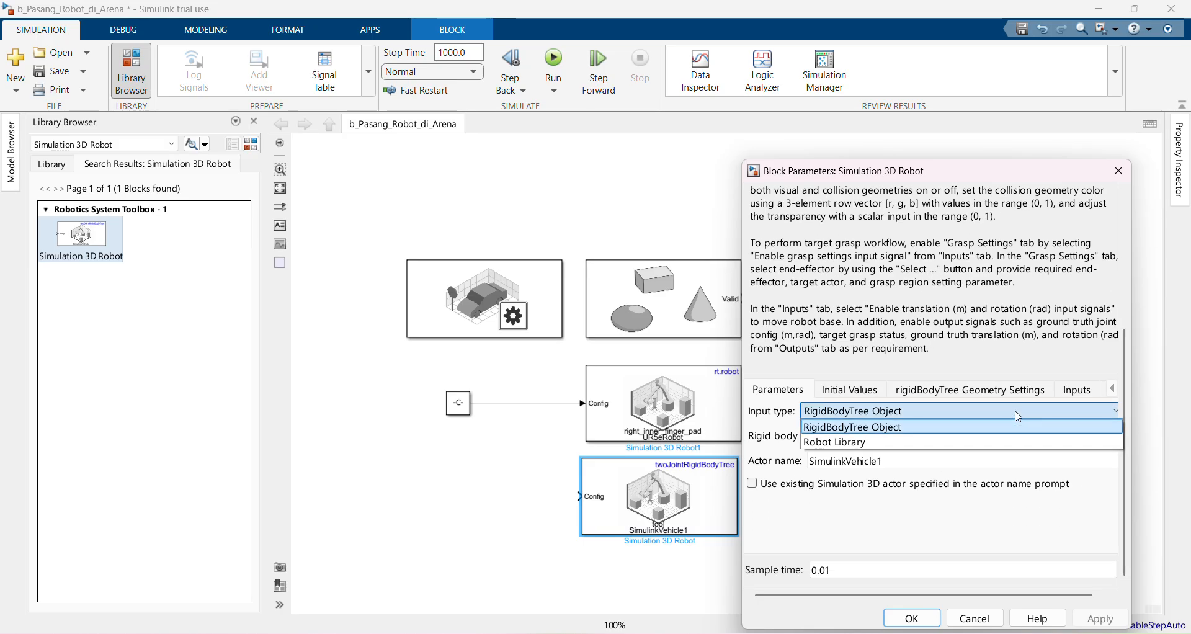
{"action": "left_click", "coordinate": [972, 442]}
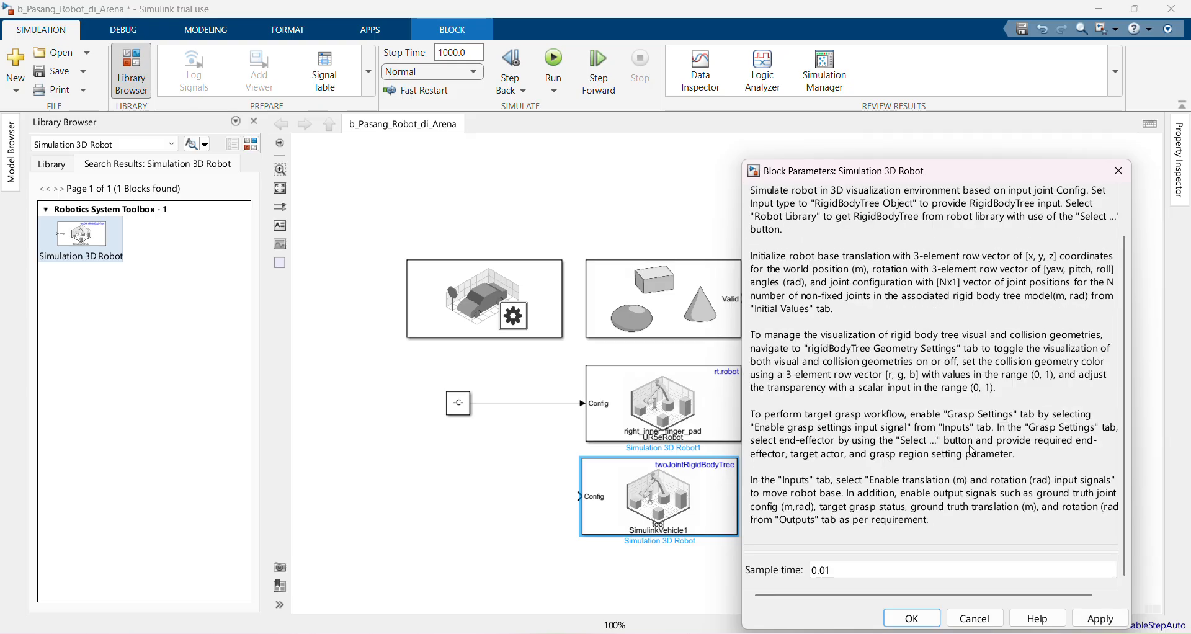
{"action": "scroll", "coordinate": [971, 451], "scroll_direction": "down", "scroll_amount": 4}
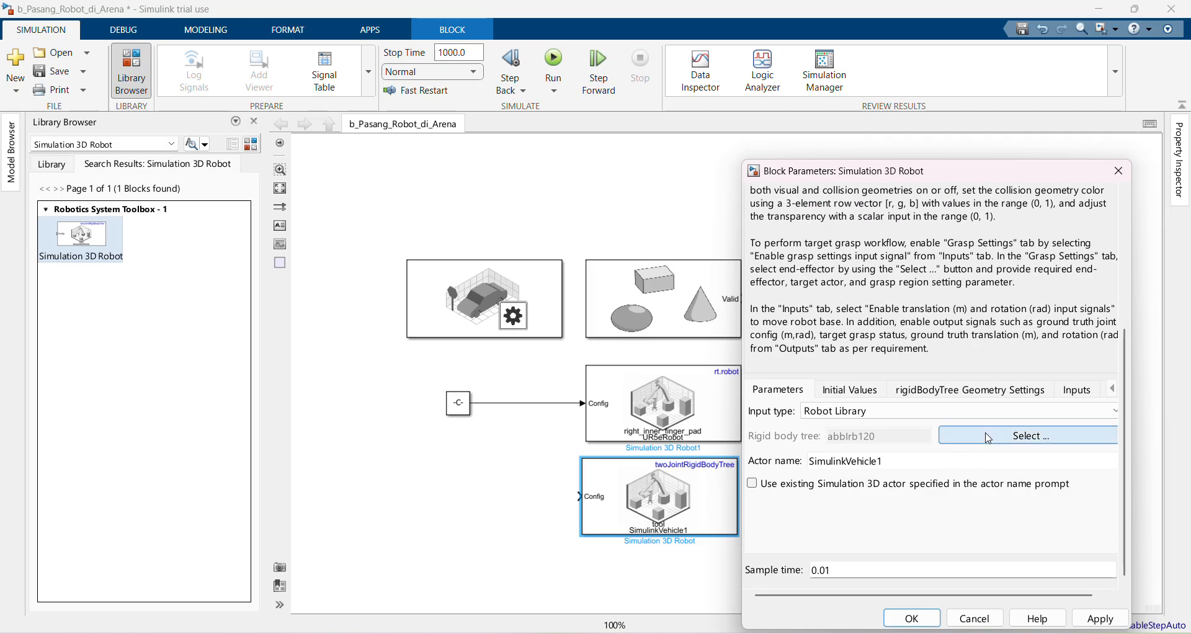
- Examine the robot models offered for the block's rigid body tree, from the abbIrb120 entry through the Robotiq grippers
{"action": "left_click", "coordinate": [987, 437]}
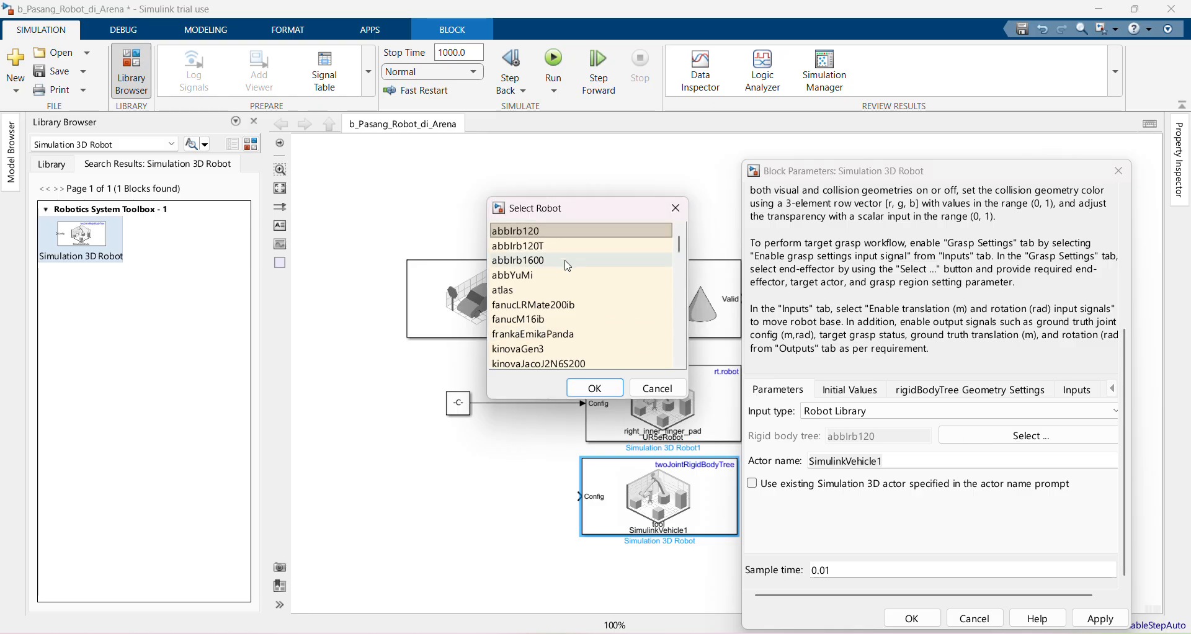
{"action": "left_click", "coordinate": [605, 305]}
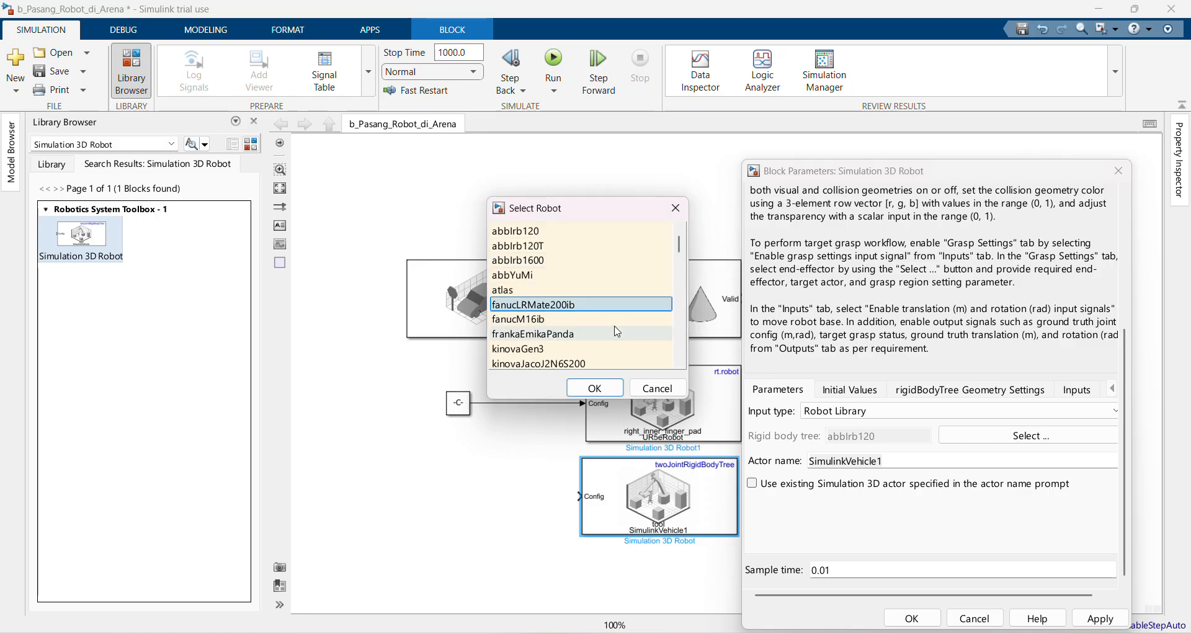
{"action": "left_click", "coordinate": [617, 333]}
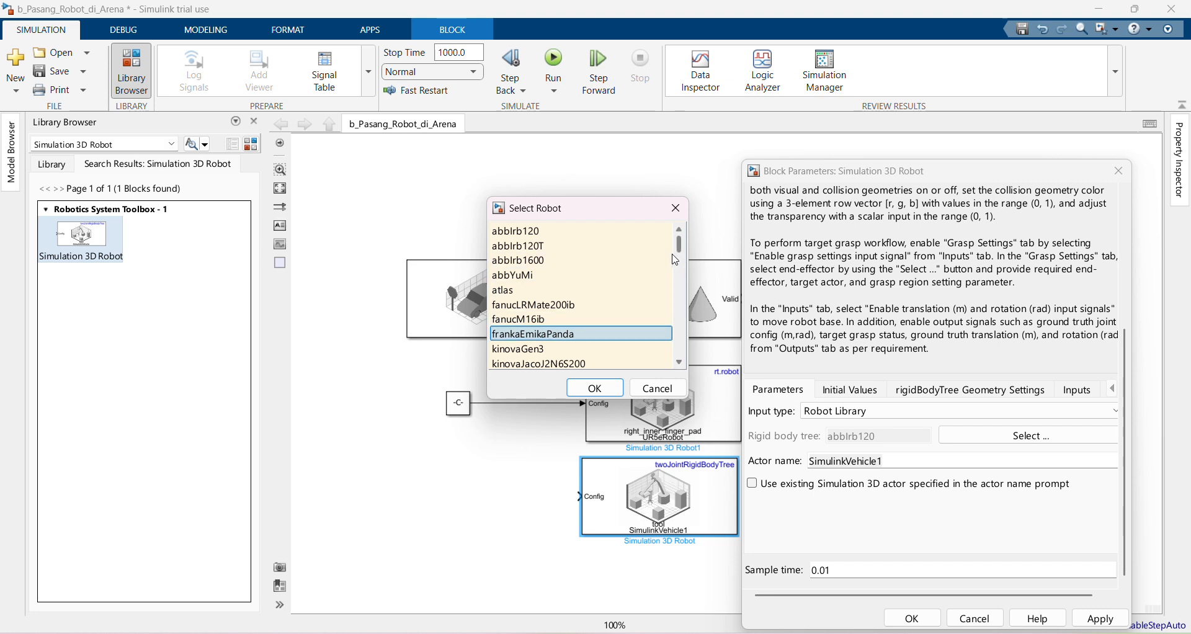
{"action": "scroll", "coordinate": [679, 272], "scroll_direction": "down", "scroll_amount": 5}
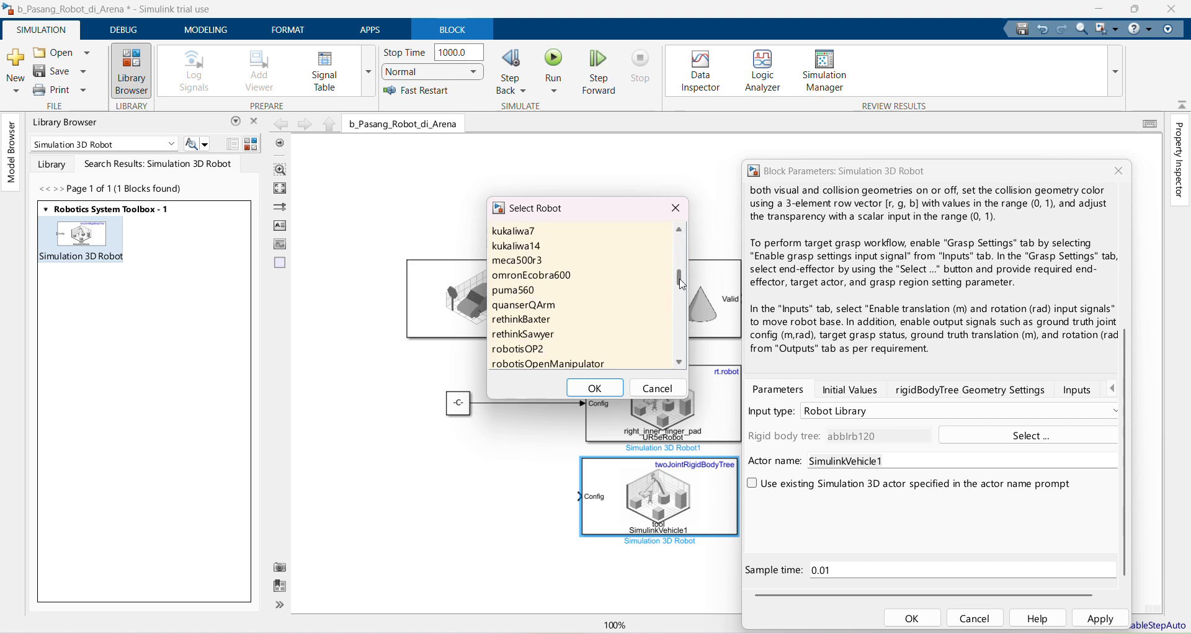
{"action": "left_click", "coordinate": [527, 289]}
{"action": "scroll", "coordinate": [682, 285], "scroll_direction": "down", "scroll_amount": 1}
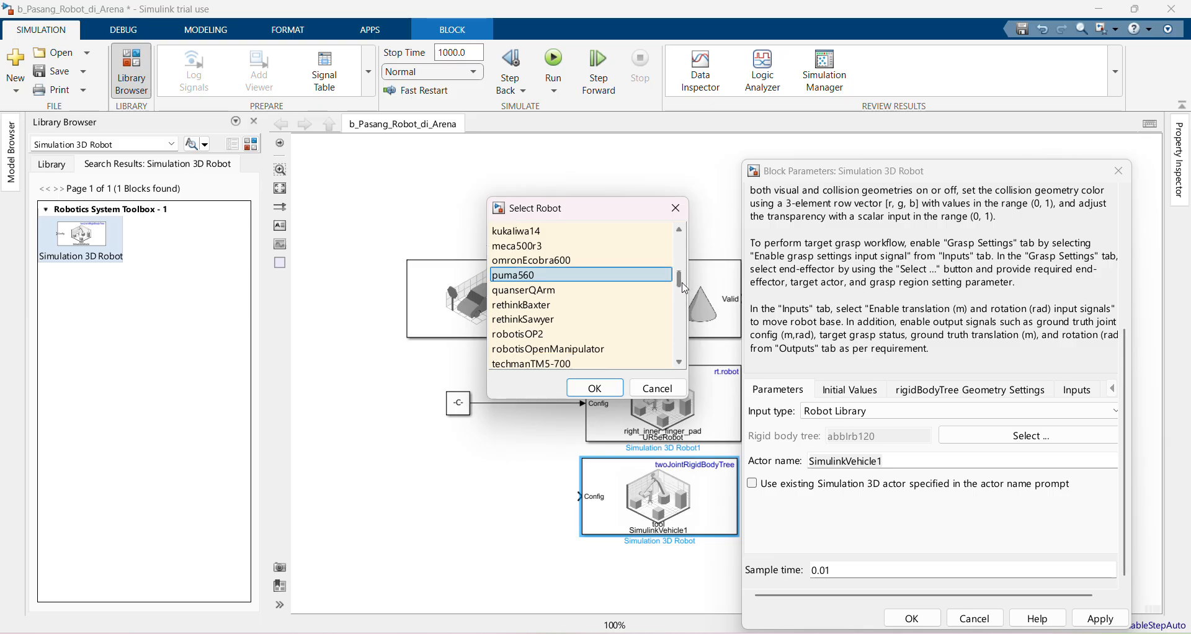
{"action": "scroll", "coordinate": [682, 286], "scroll_direction": "down", "scroll_amount": 3}
{"action": "left_click", "coordinate": [640, 293]}
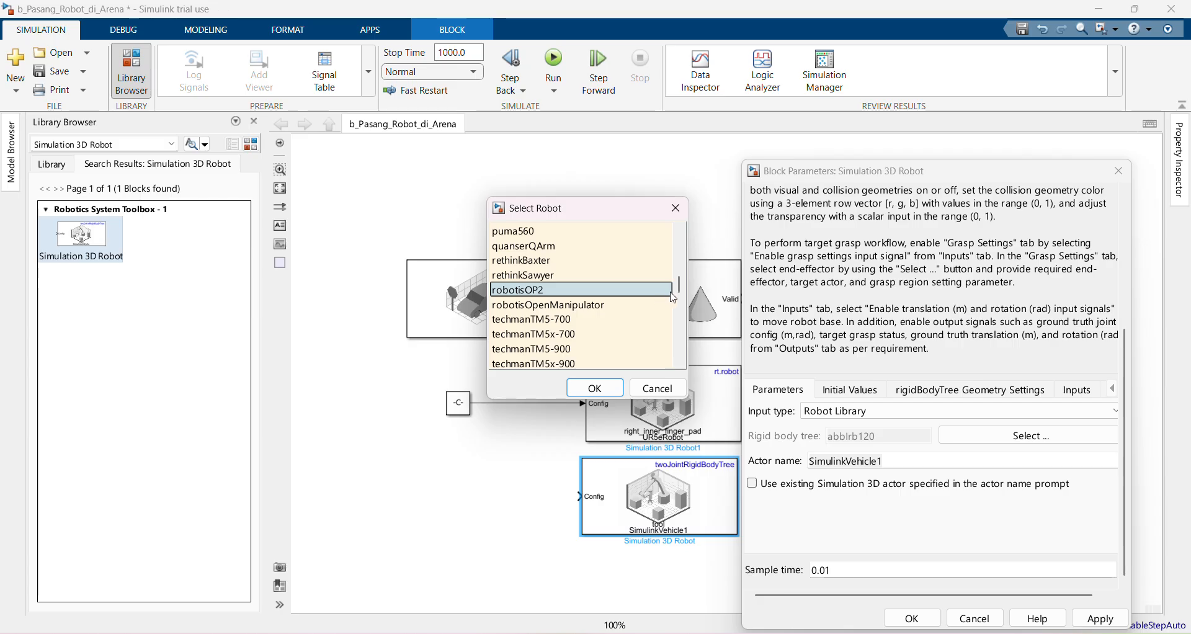
{"action": "left_click_drag", "start_coordinate": [679, 298], "coordinate": [682, 313]}
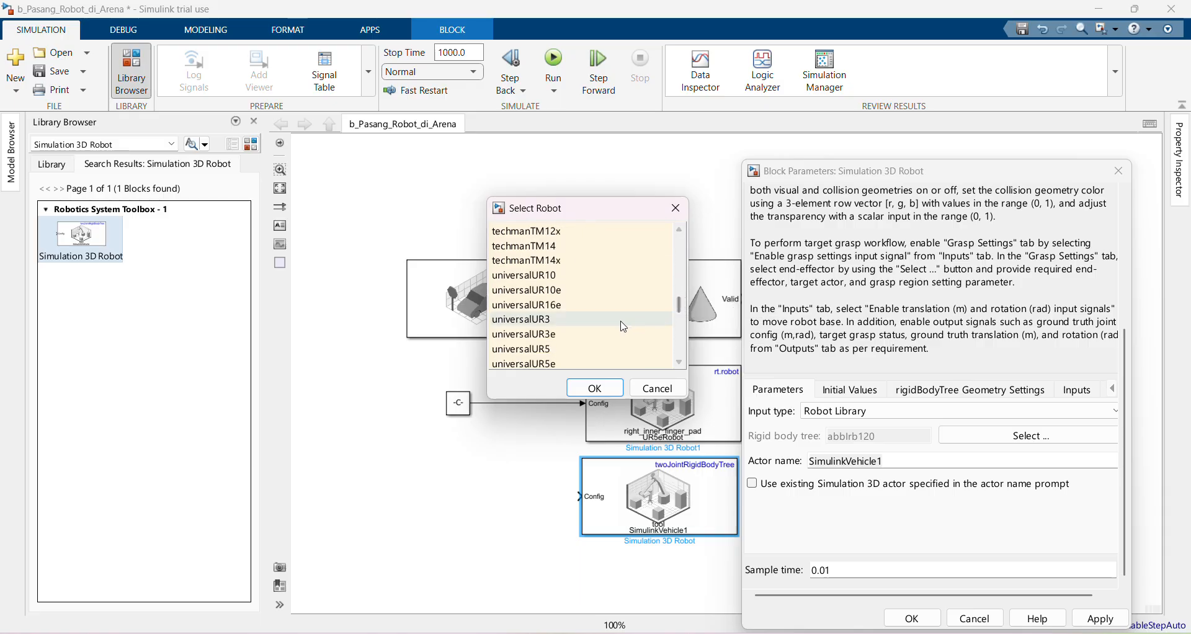
{"action": "left_click", "coordinate": [609, 363]}
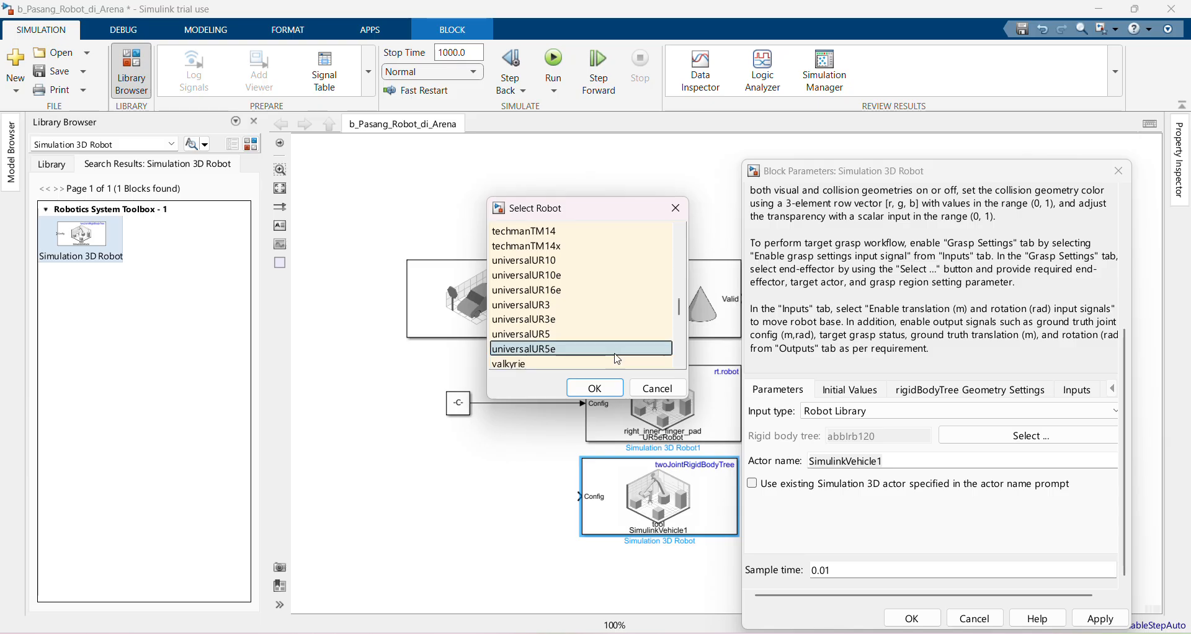
{"action": "left_click_drag", "start_coordinate": [681, 316], "coordinate": [680, 344]}
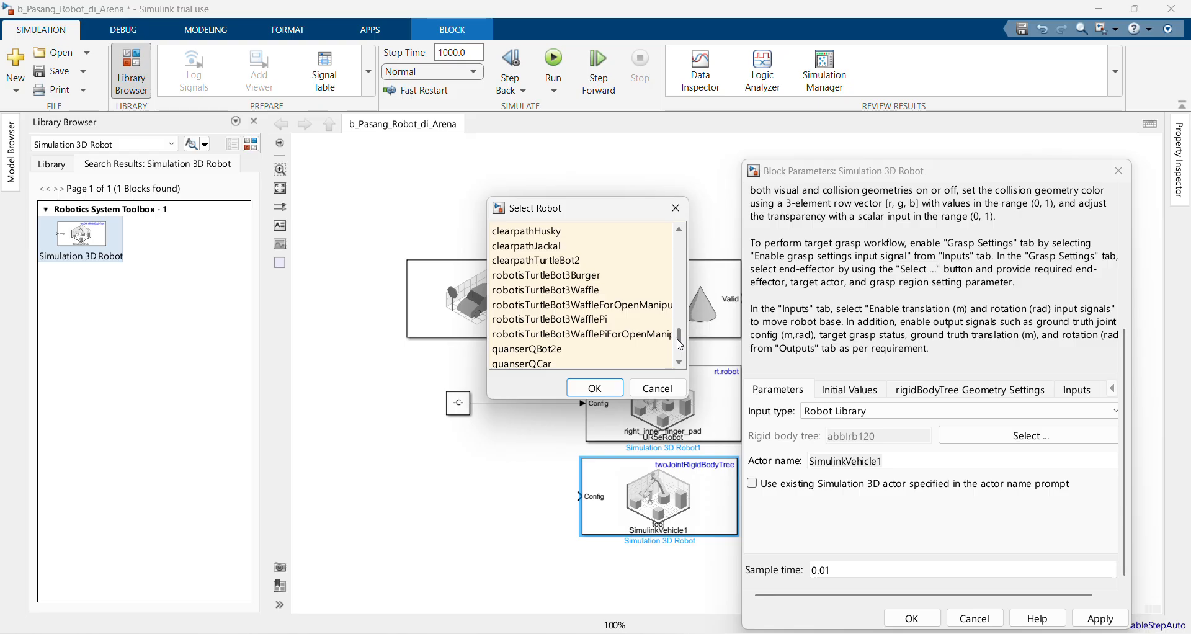
{"action": "left_click_drag", "start_coordinate": [680, 344], "coordinate": [679, 359]}
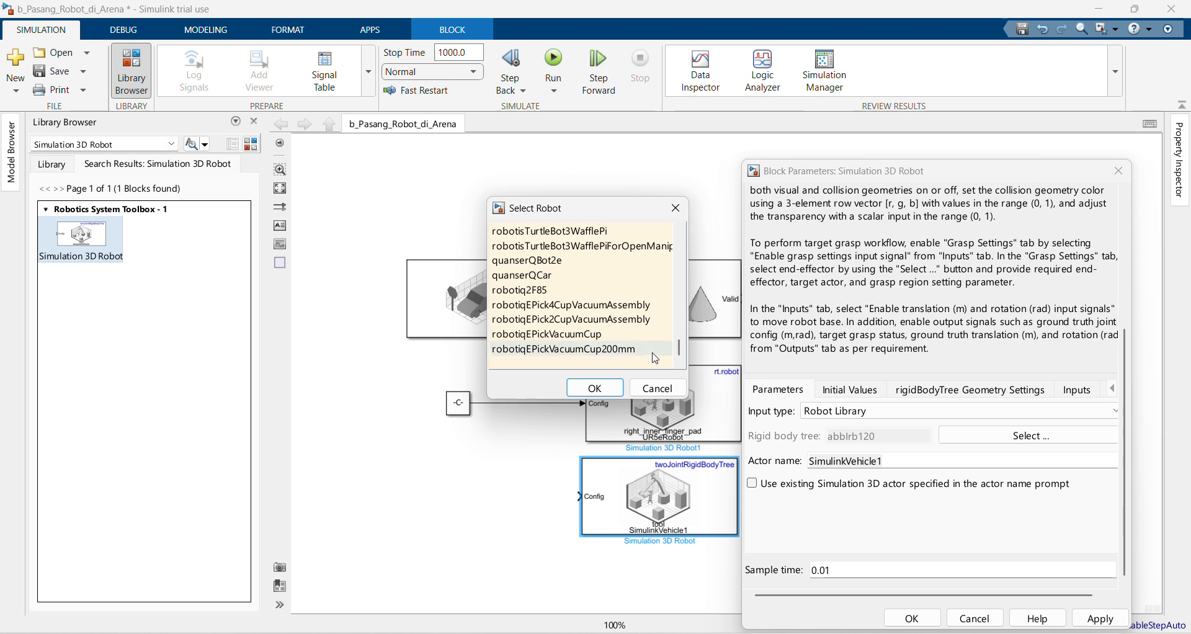
{"action": "left_click_drag", "start_coordinate": [679, 348], "coordinate": [682, 244]}
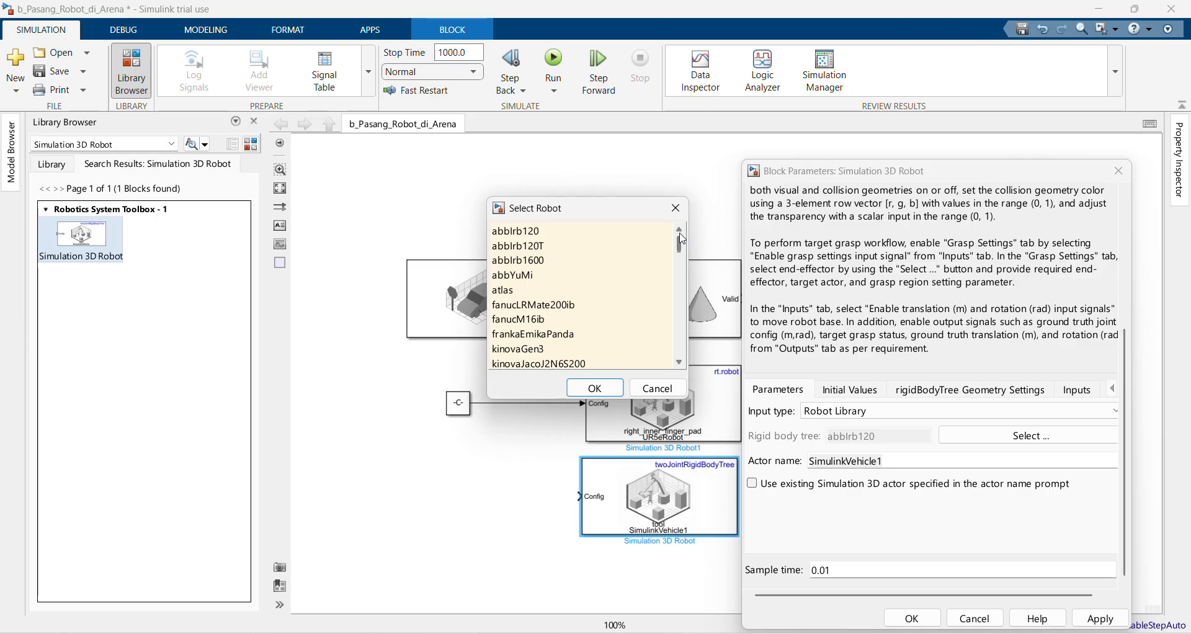
- Choose fanucM16ib as the block's rigid body tree and apply the change
{"action": "left_click", "coordinate": [649, 325]}
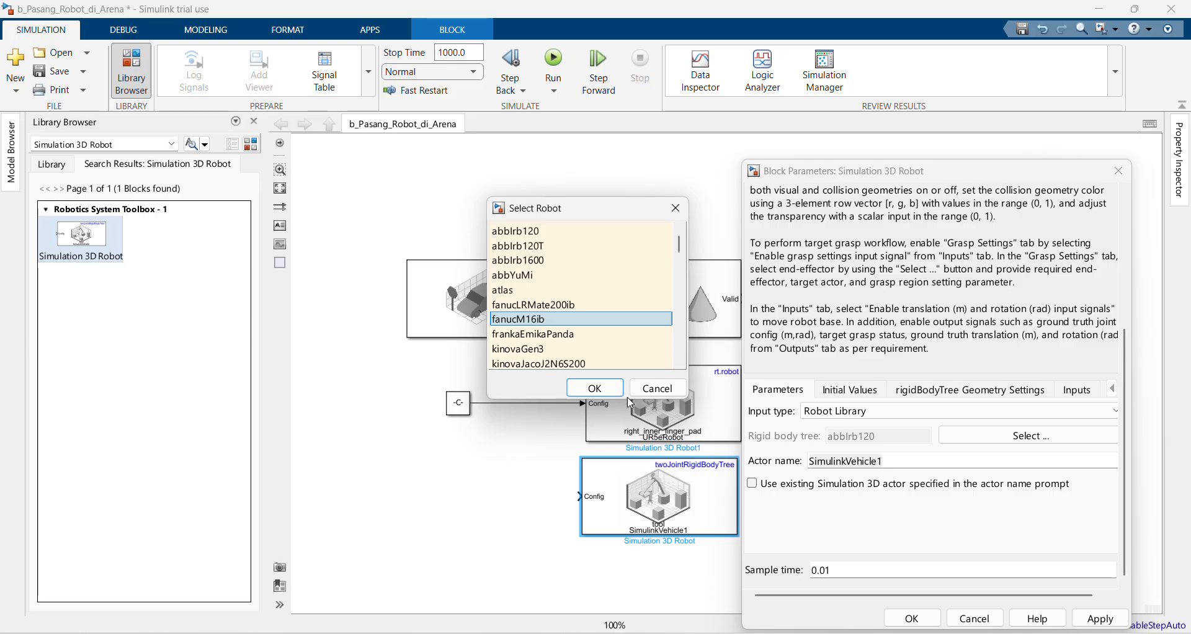
{"action": "left_click", "coordinate": [584, 391]}
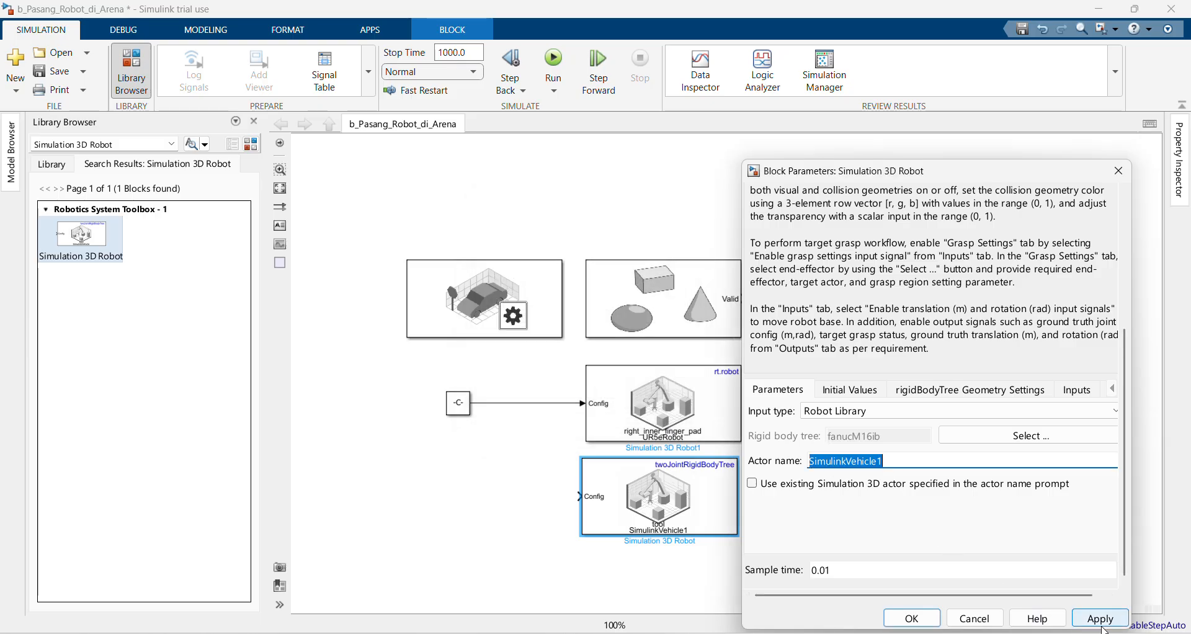
{"action": "left_click", "coordinate": [1074, 626]}
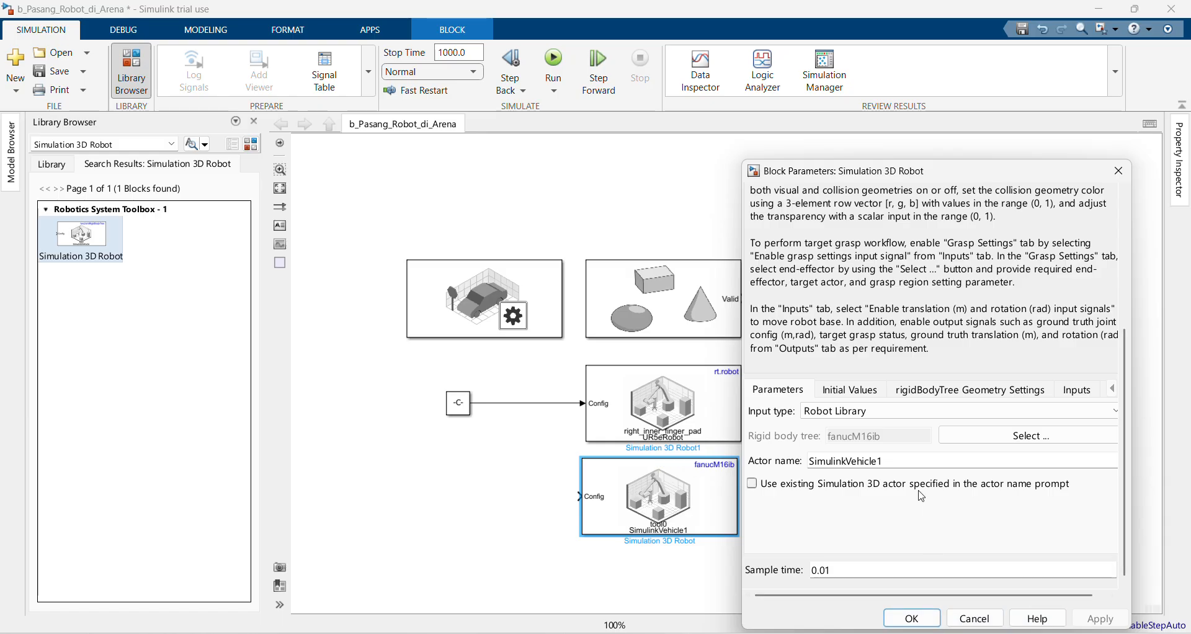
- Review the new robot block's actor name and its initial base translation, base rotation and joint configuration values
{"action": "double_click", "coordinate": [891, 461]}
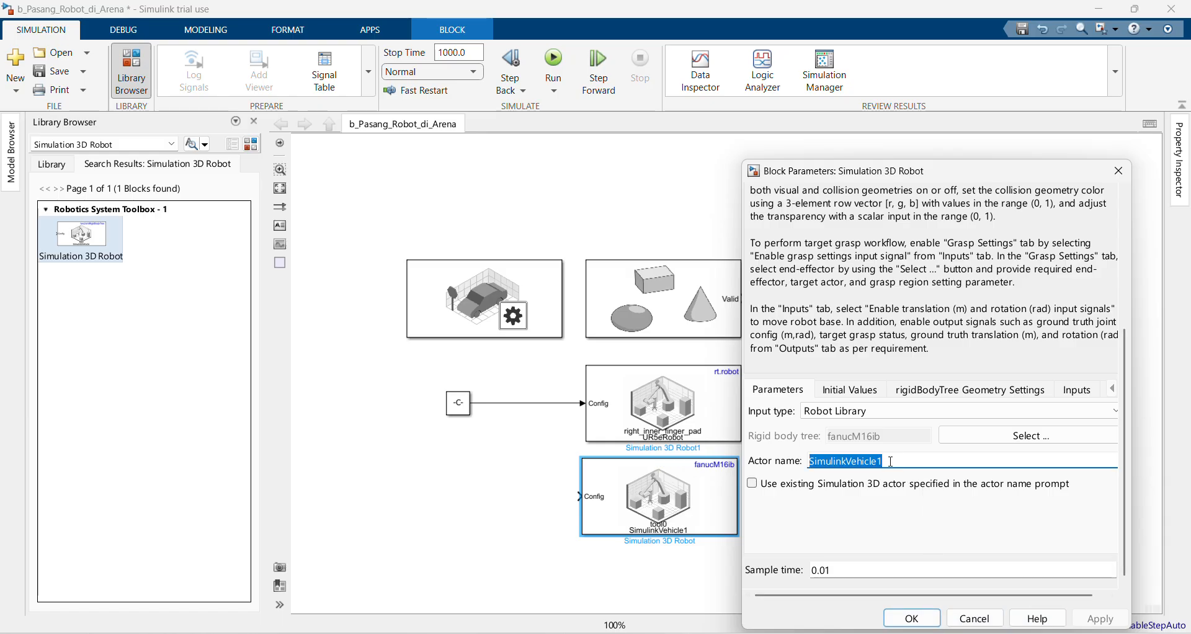
{"action": "left_click", "coordinate": [874, 394]}
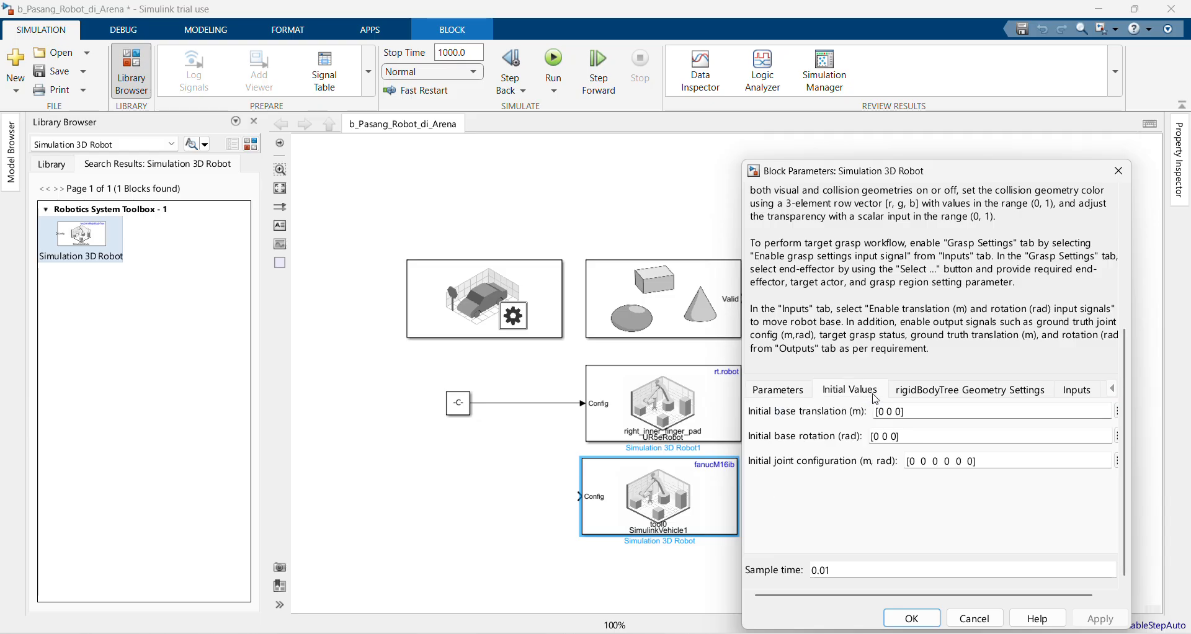
{"action": "triple_click", "coordinate": [913, 413]}
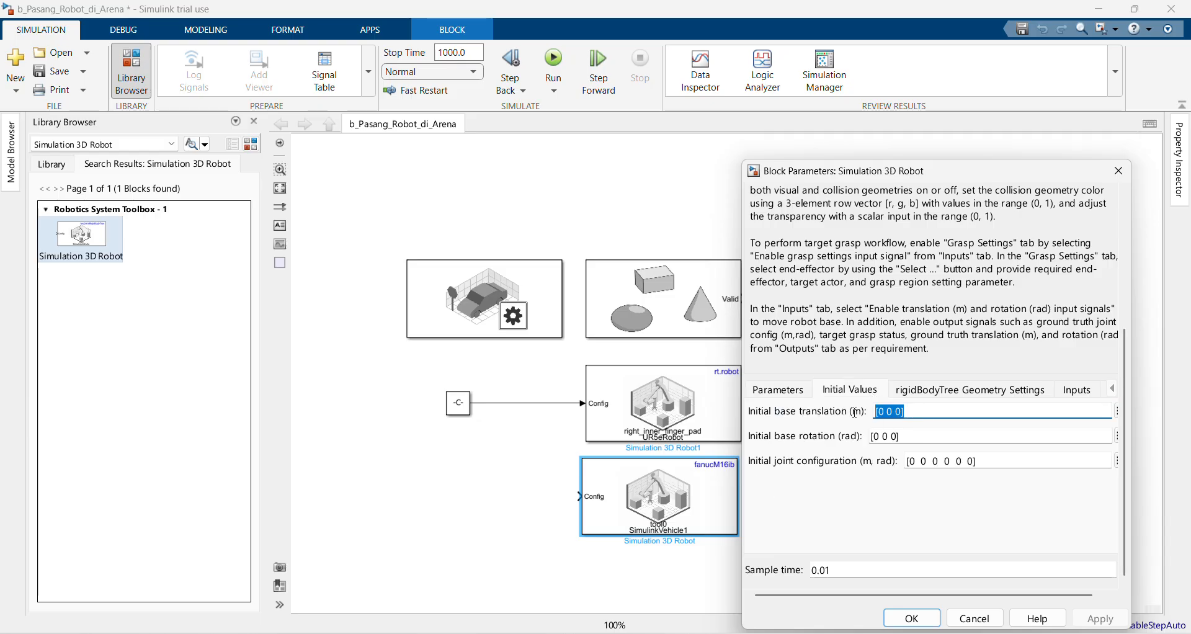
{"action": "left_click", "coordinate": [885, 411]}
{"action": "triple_click", "coordinate": [912, 434]}
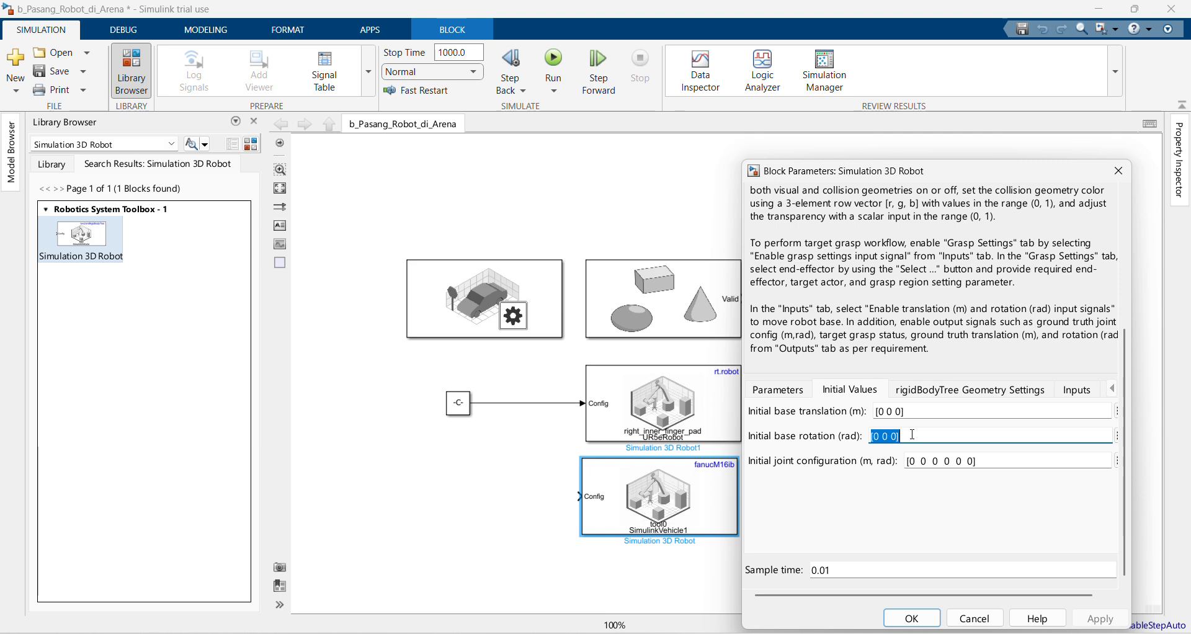
{"action": "triple_click", "coordinate": [934, 462]}
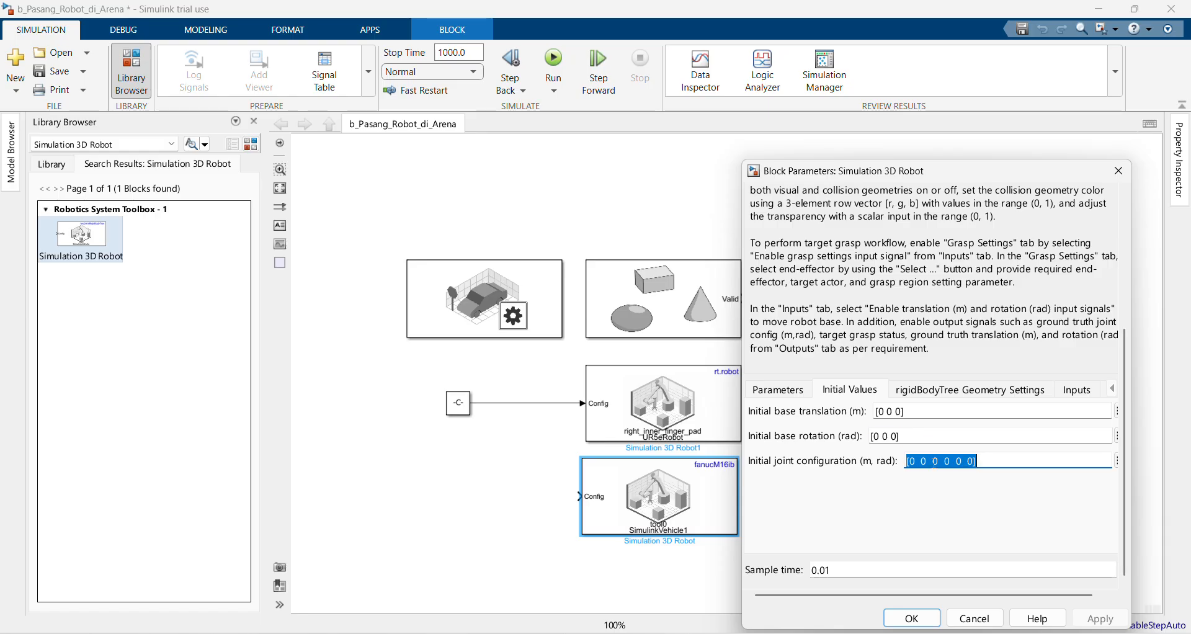
{"action": "left_click", "coordinate": [919, 462]}
{"action": "double_click", "coordinate": [911, 461]}
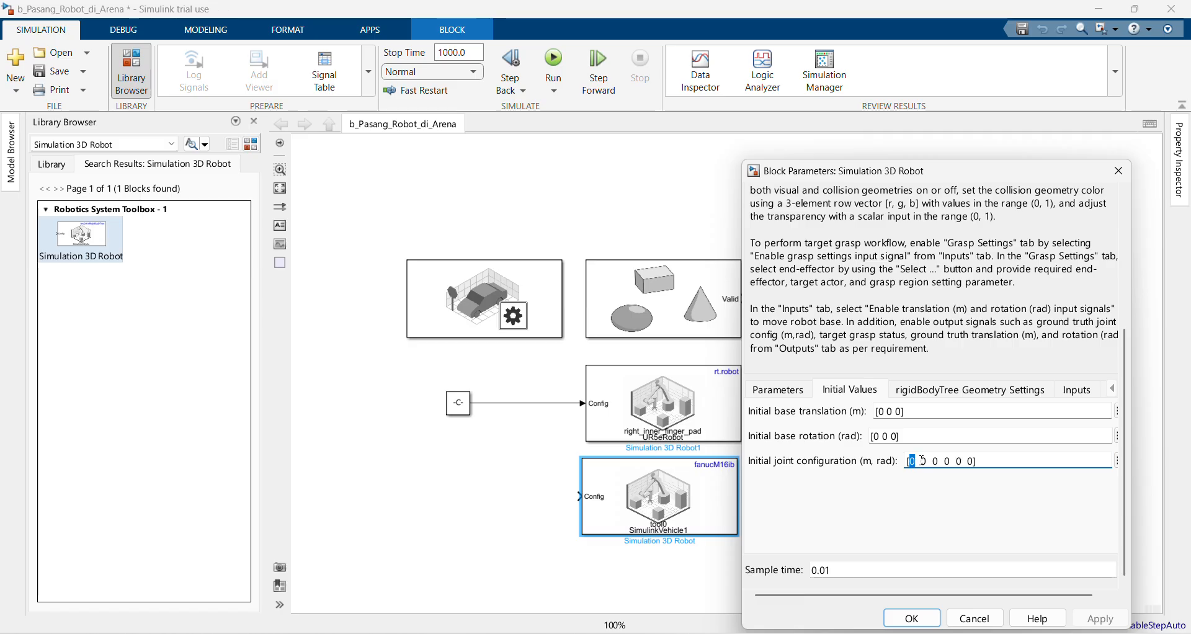
{"action": "double_click", "coordinate": [923, 462]}
{"action": "left_click", "coordinate": [928, 461]}
{"action": "double_click", "coordinate": [971, 461]}
{"action": "left_click", "coordinate": [971, 461]}
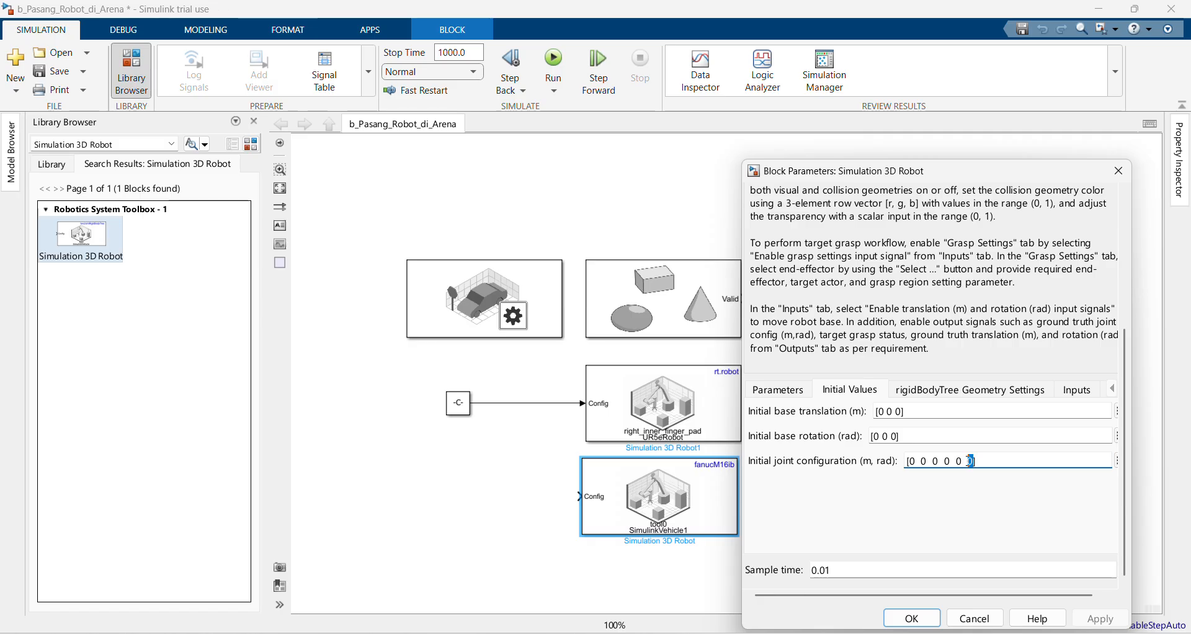
- Review the new robot block's rigidBodyTree geometry, input and output signal options, and accept its parameters
{"action": "left_click", "coordinate": [952, 398]}
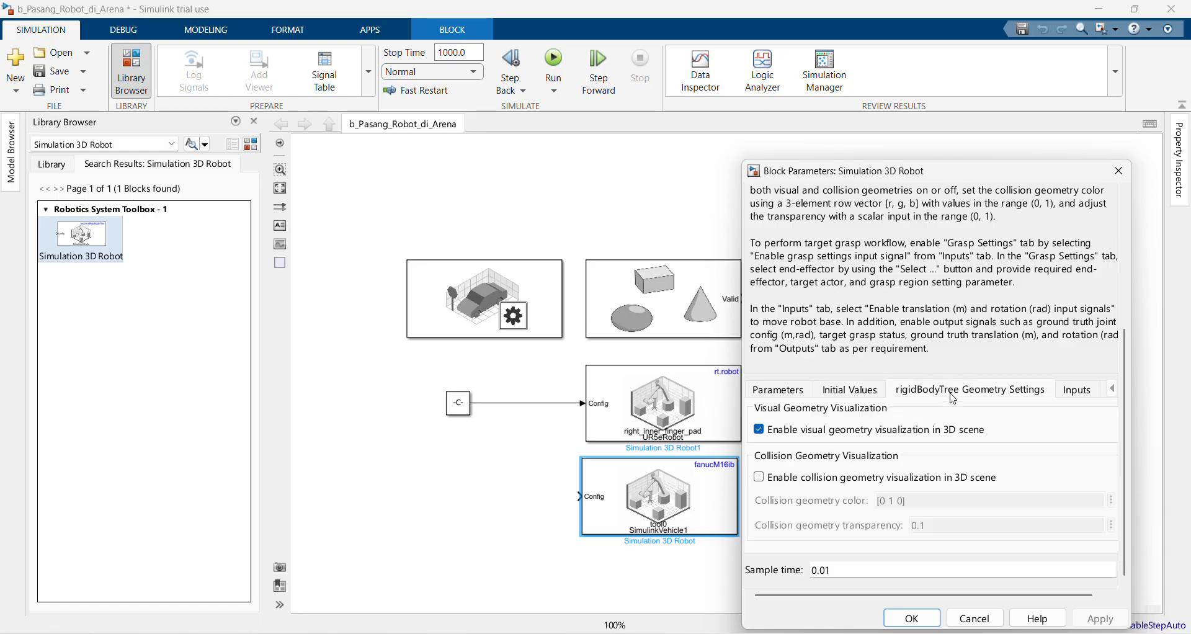
{"action": "left_click", "coordinate": [1086, 393]}
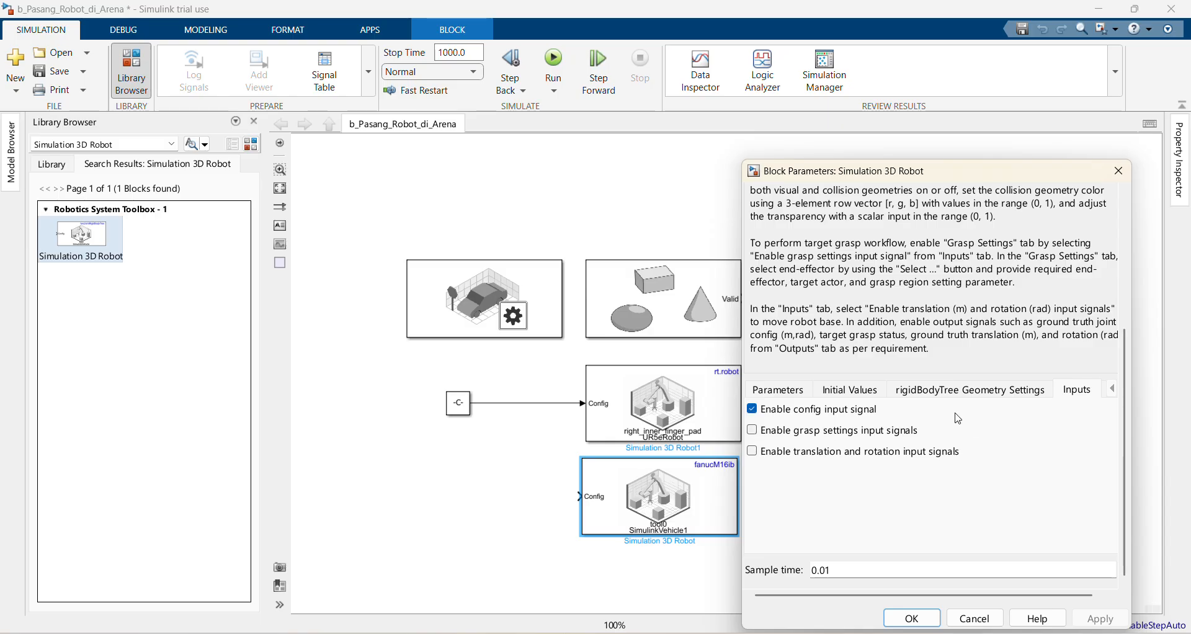
{"action": "left_click_drag", "start_coordinate": [1133, 395], "coordinate": [1187, 397]}
{"action": "left_click", "coordinate": [1127, 377]}
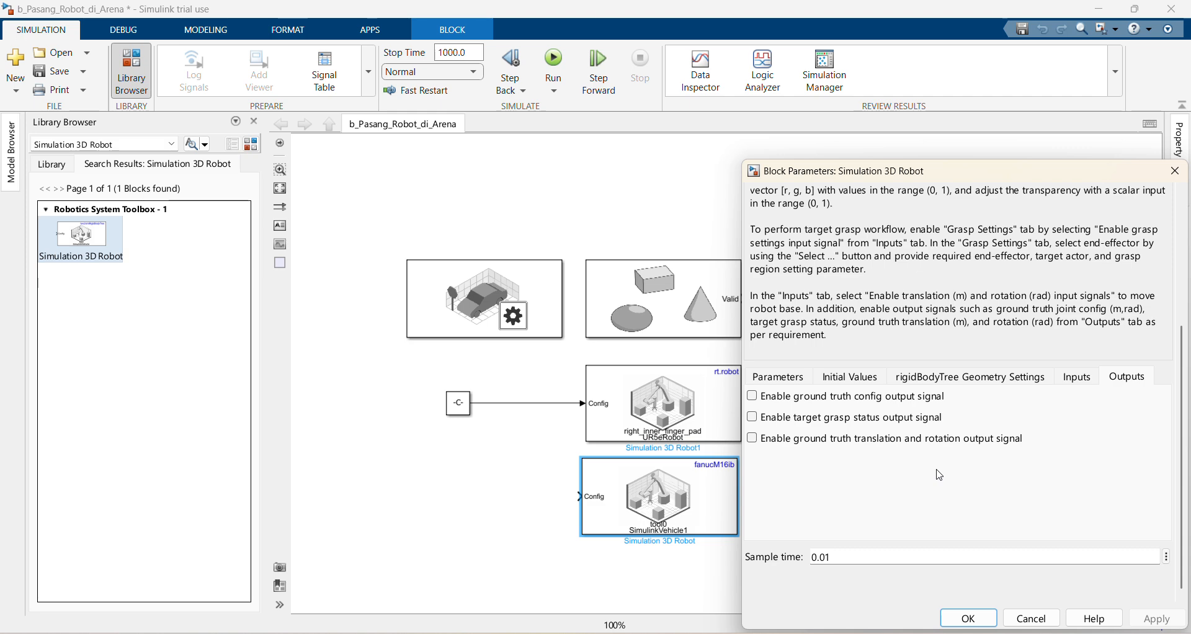
{"action": "left_click", "coordinate": [969, 619]}
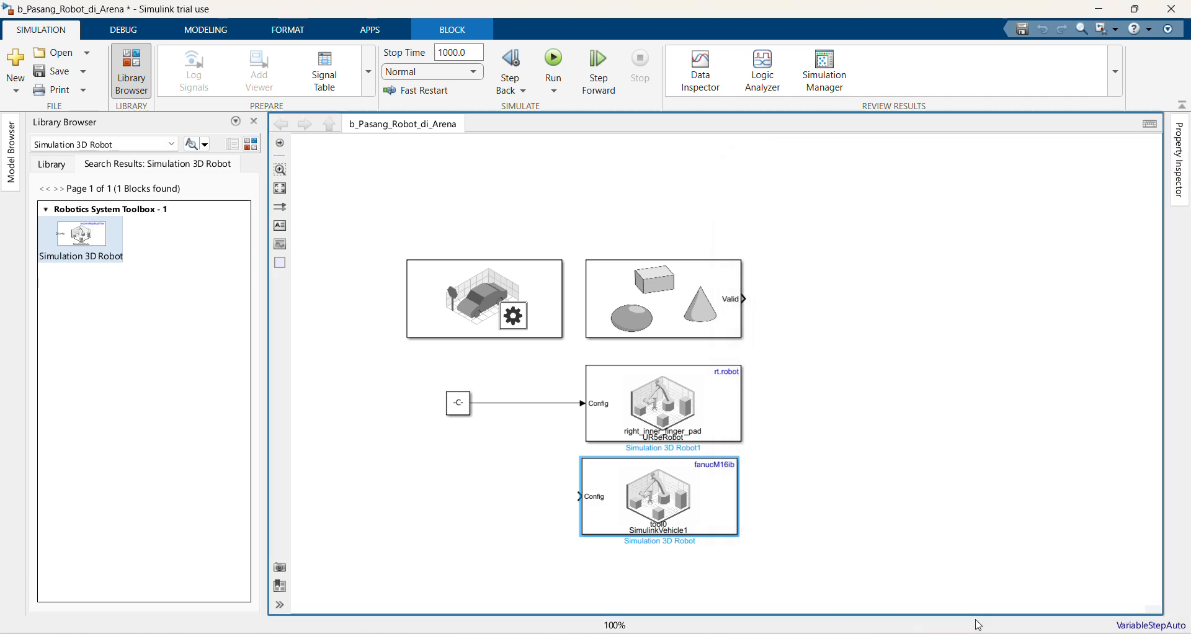
{"action": "left_click", "coordinate": [808, 448]}
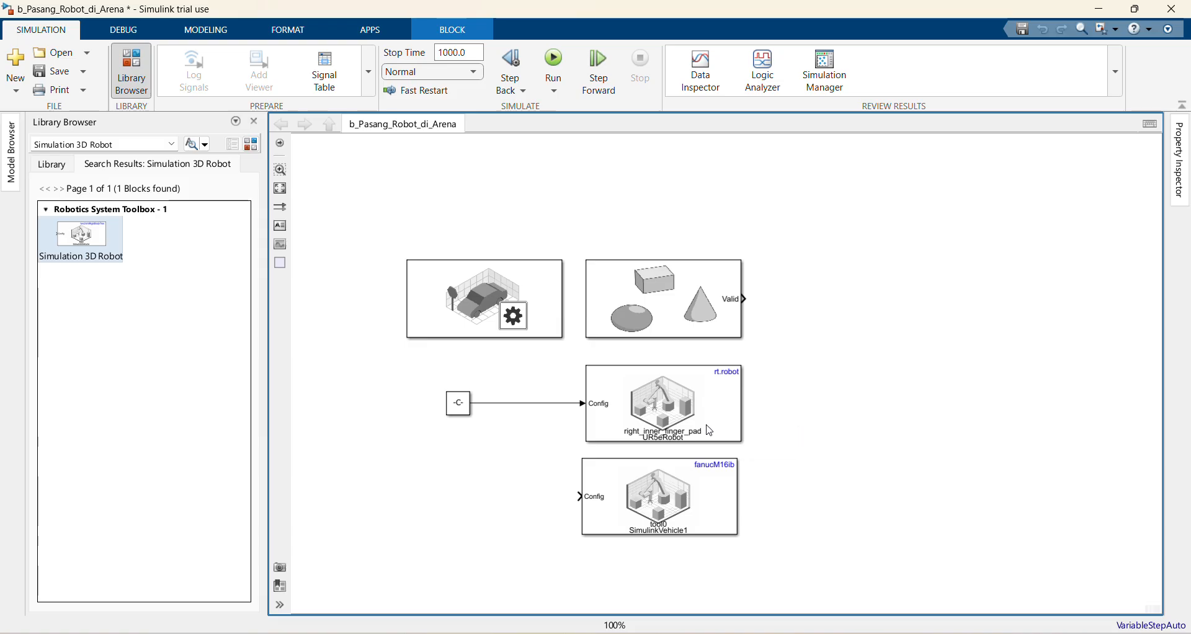
{"action": "left_click_drag", "start_coordinate": [812, 435], "coordinate": [529, 397]}
{"action": "left_click", "coordinate": [806, 440]}
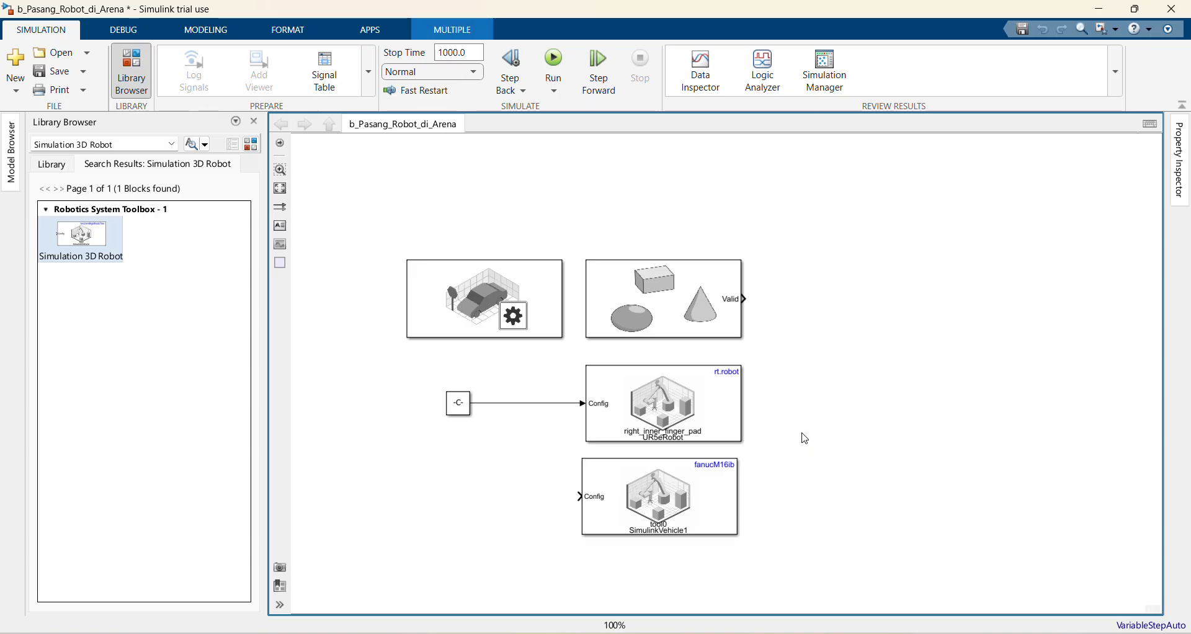
{"action": "left_click", "coordinate": [718, 407]}
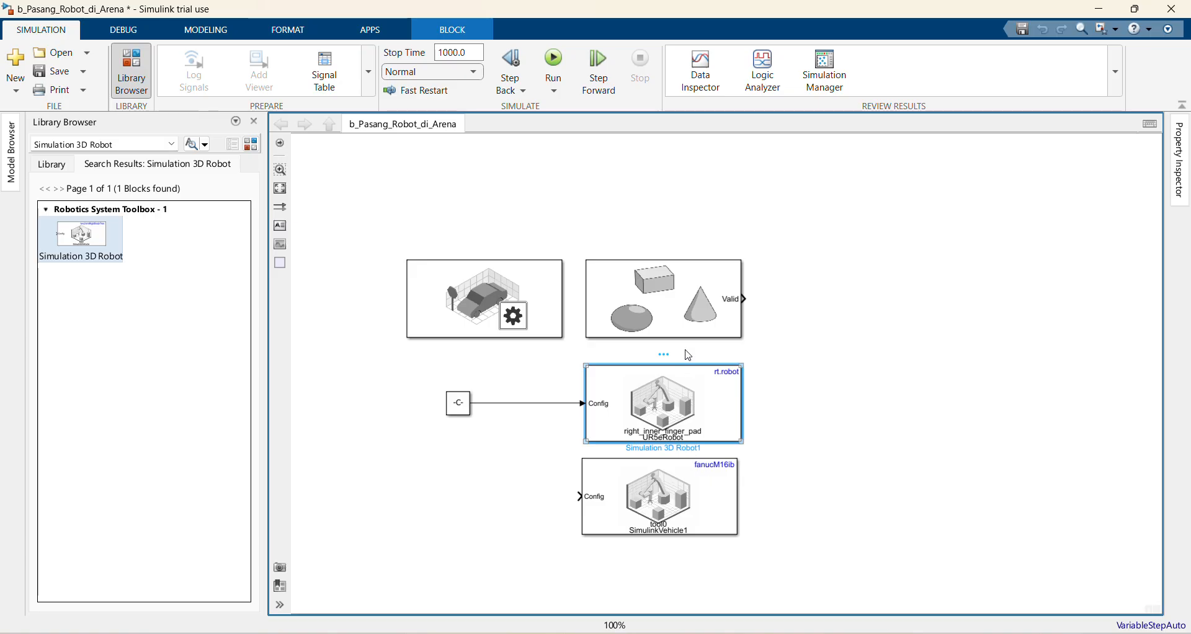
- Review the UR5e robot block's input type options and rigid body tree reference, and close its parameters without saving changes
{"action": "double_click", "coordinate": [663, 424]}
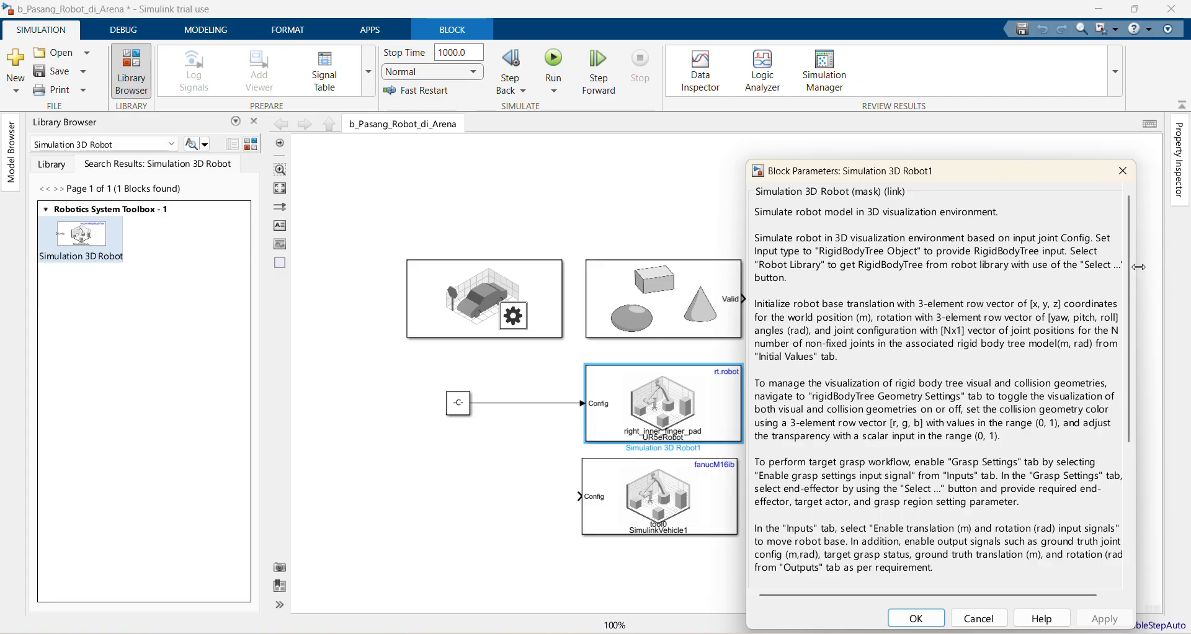
{"action": "left_click_drag", "start_coordinate": [1128, 298], "coordinate": [1119, 437]}
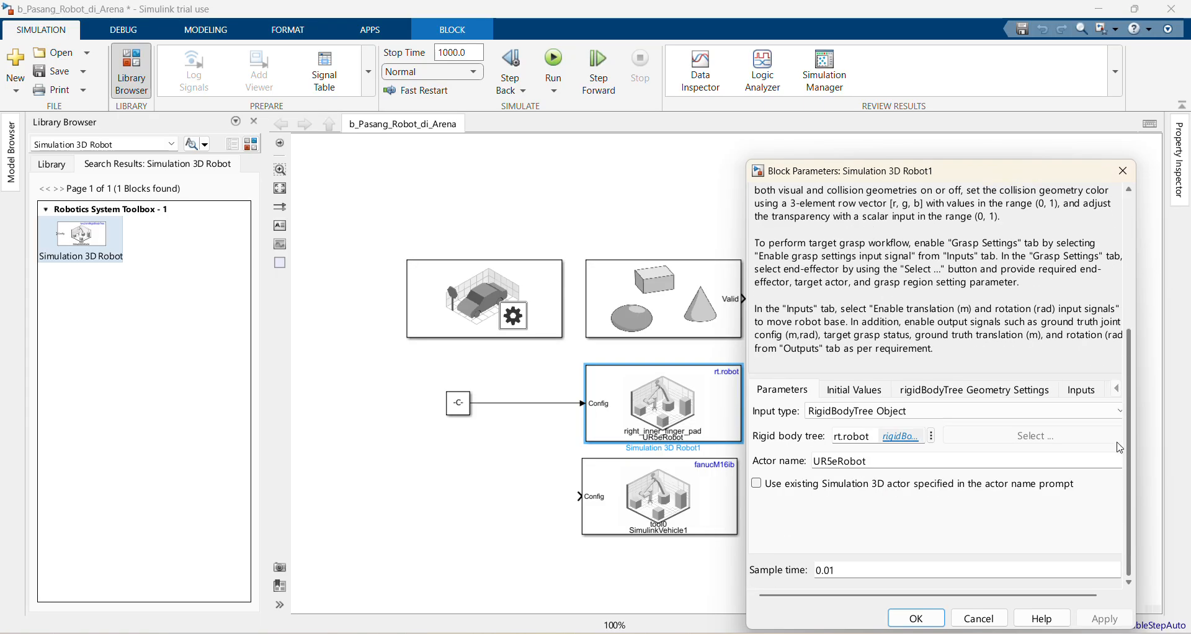
{"action": "left_click", "coordinate": [1096, 413]}
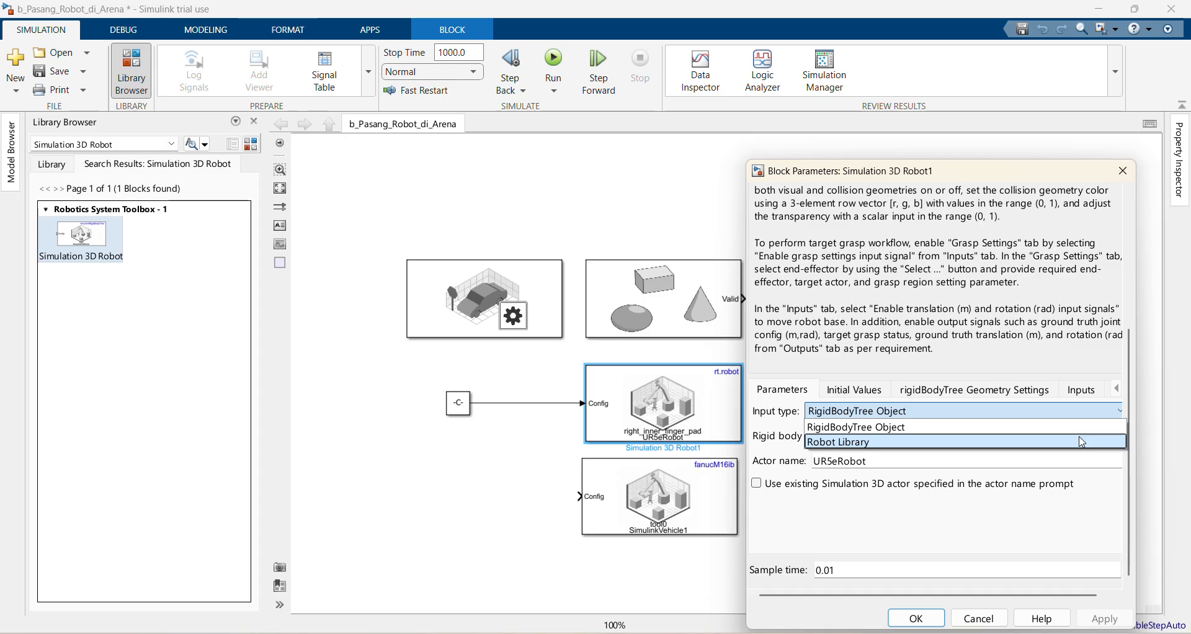
{"action": "left_click", "coordinate": [1077, 427]}
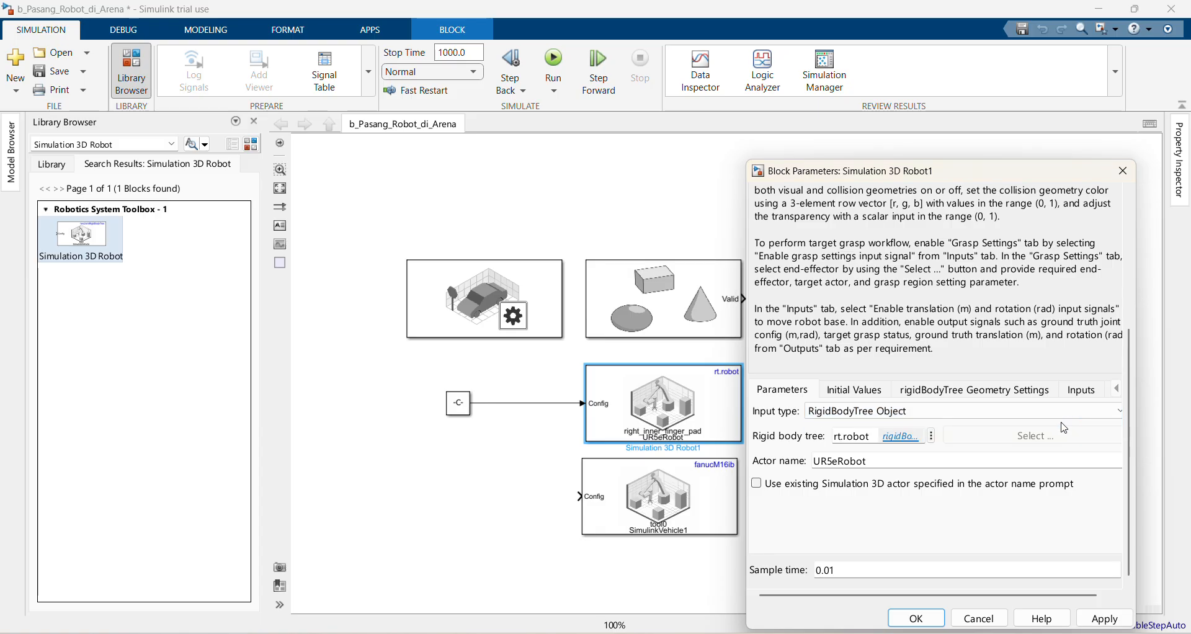
{"action": "double_click", "coordinate": [838, 436]}
{"action": "left_click", "coordinate": [843, 438]}
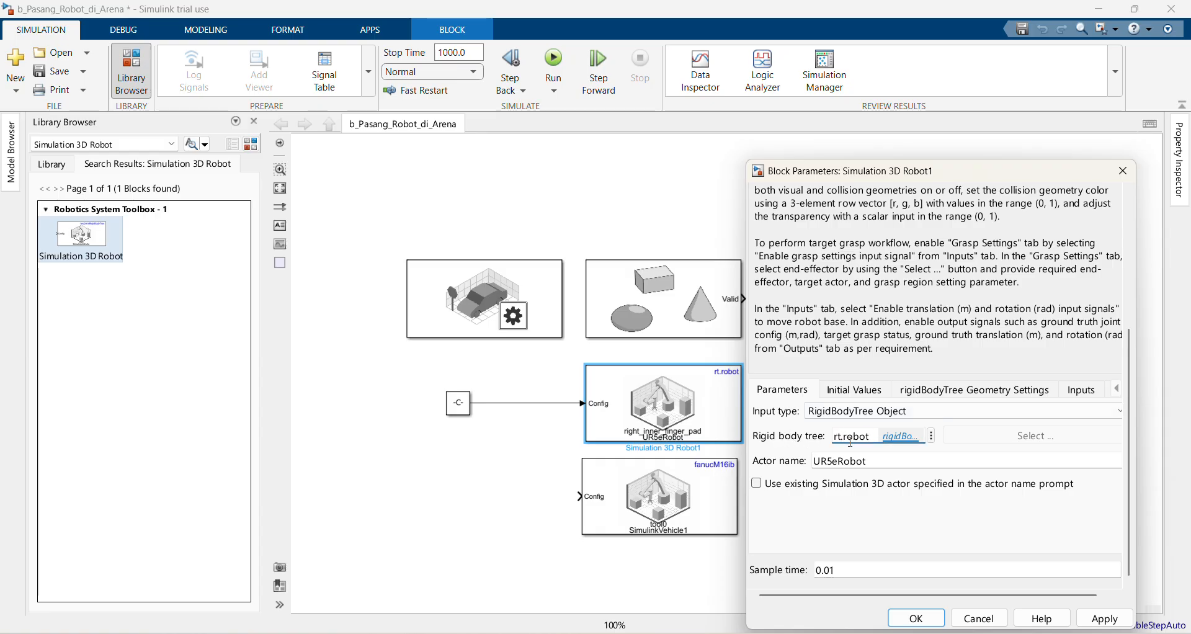
{"action": "double_click", "coordinate": [853, 440]}
{"action": "double_click", "coordinate": [855, 440]}
{"action": "triple_click", "coordinate": [854, 441]}
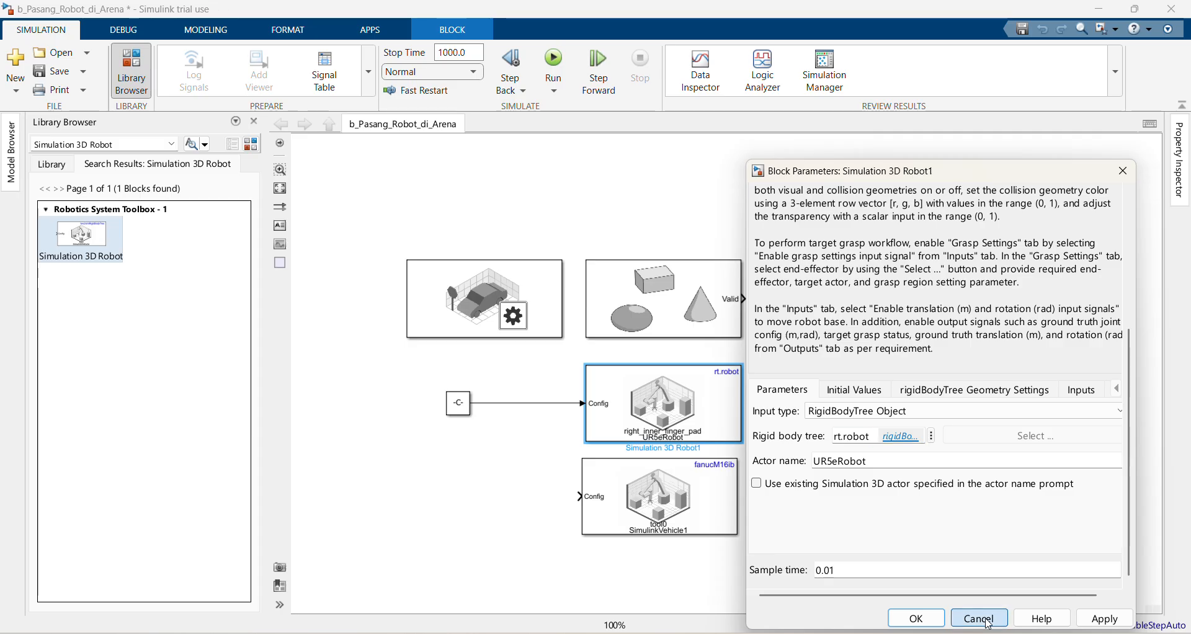
{"action": "left_click", "coordinate": [979, 618]}
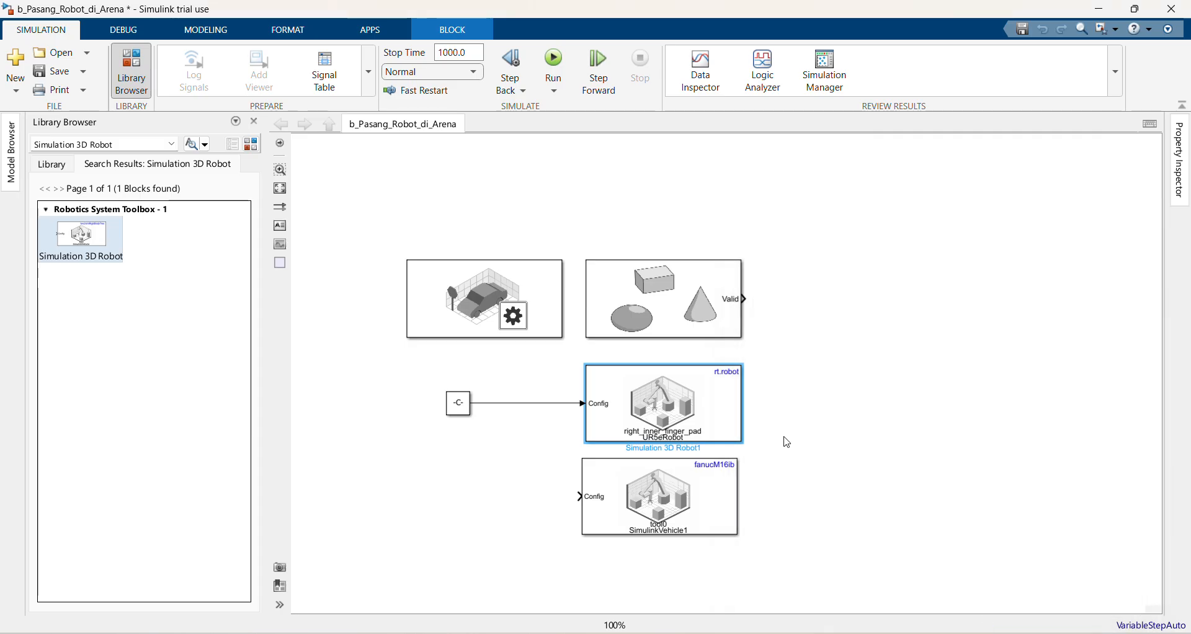
- Delete the UR5e robot block together with its Constant block and the signal line between them
{"action": "left_click", "coordinate": [467, 417]}
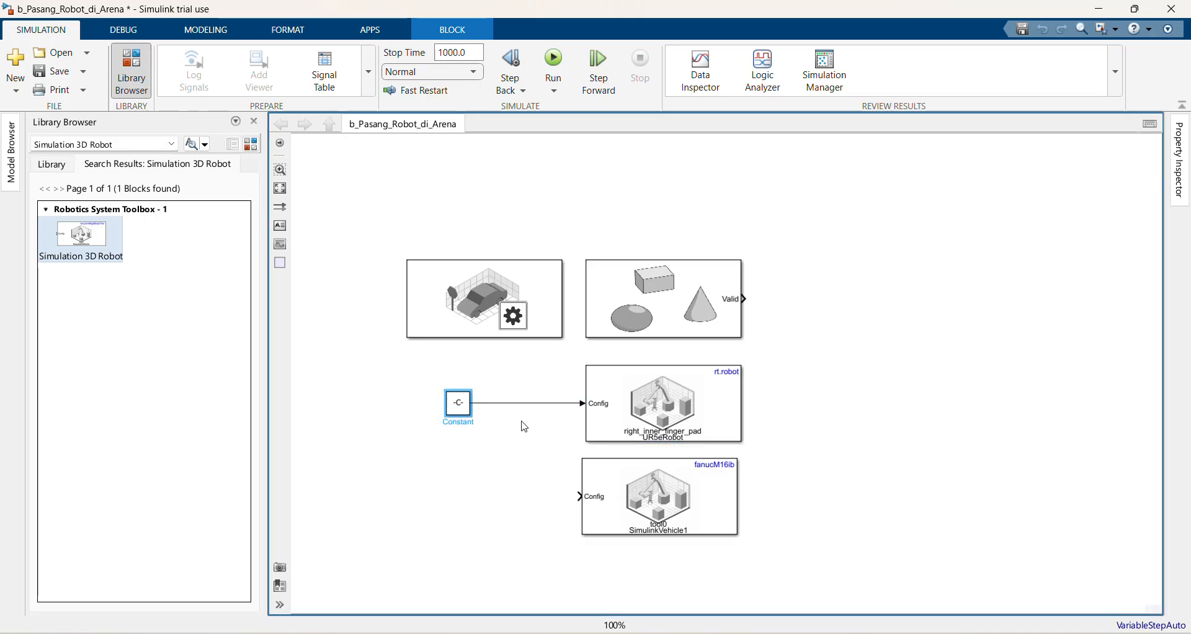
{"action": "left_click", "coordinate": [620, 423]}
{"action": "key", "text": "Delete"}
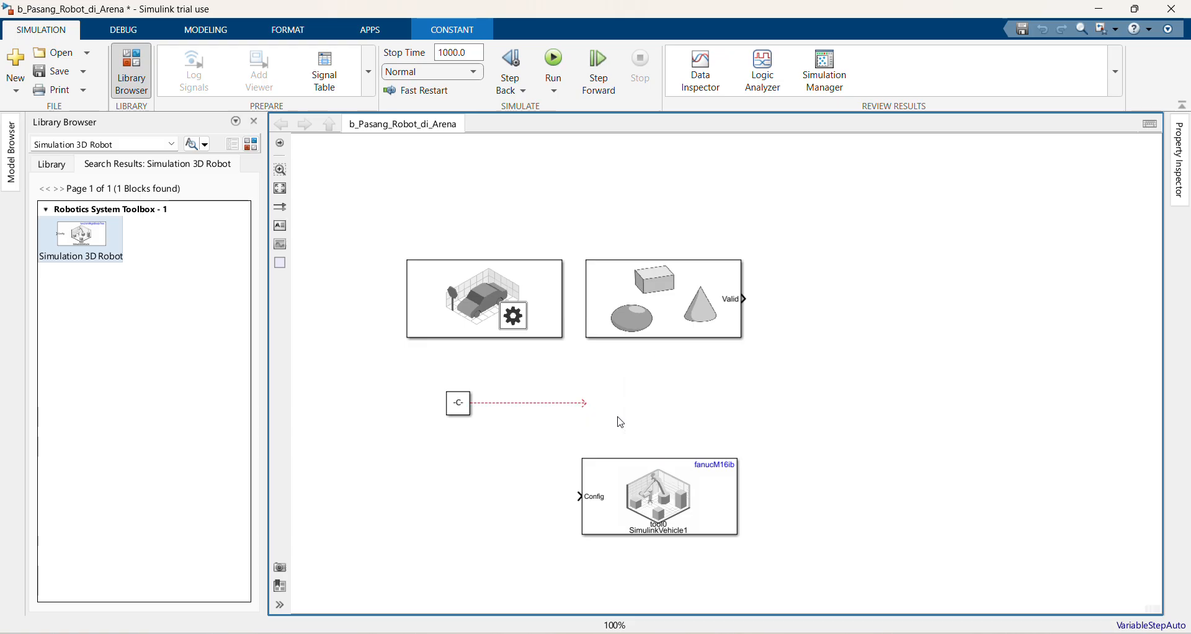
{"action": "left_click", "coordinate": [584, 403]}
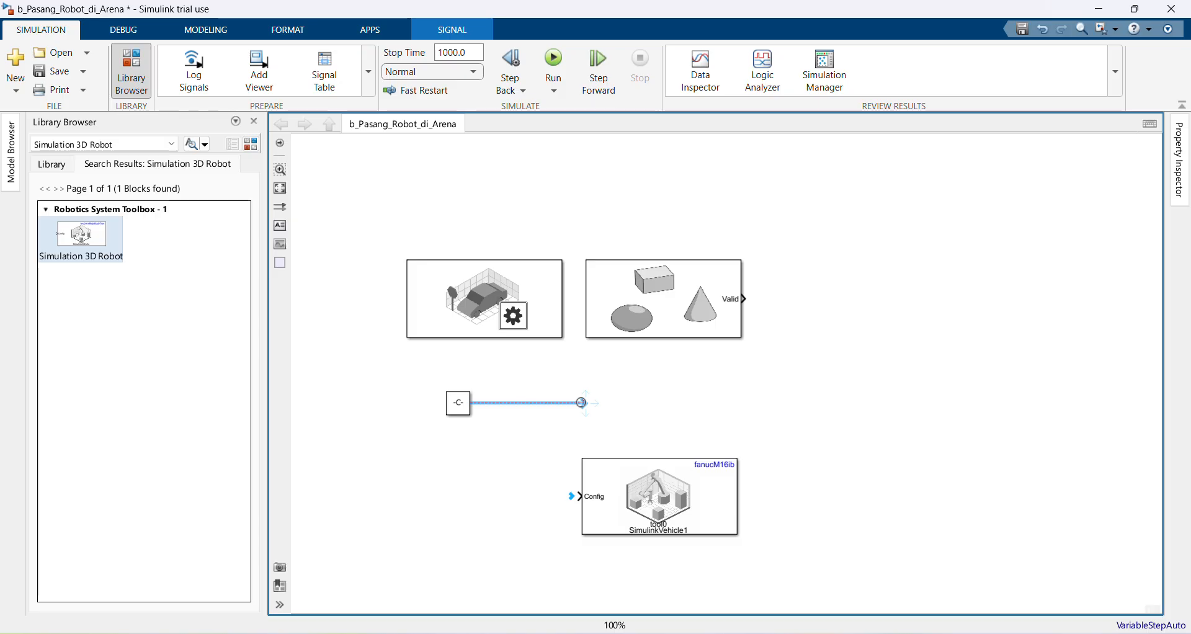
{"action": "left_click", "coordinate": [645, 479]}
{"action": "left_click", "coordinate": [583, 390]}
{"action": "left_click", "coordinate": [600, 421]}
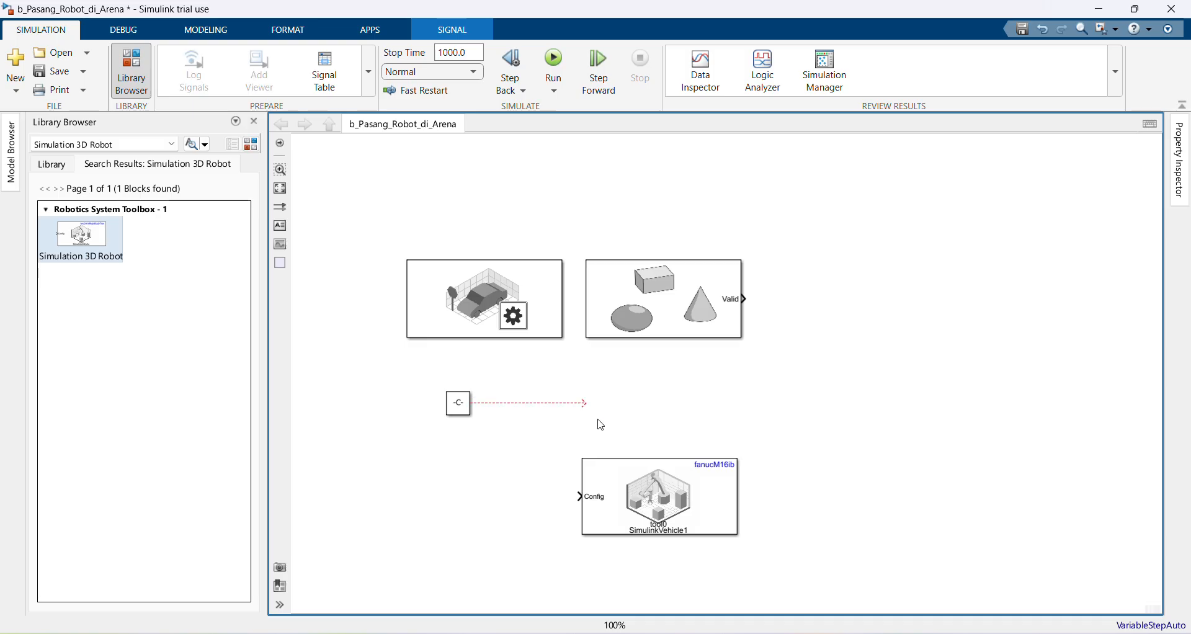
{"action": "left_click_drag", "start_coordinate": [600, 424], "coordinate": [395, 392]}
{"action": "key", "text": "Delete"}
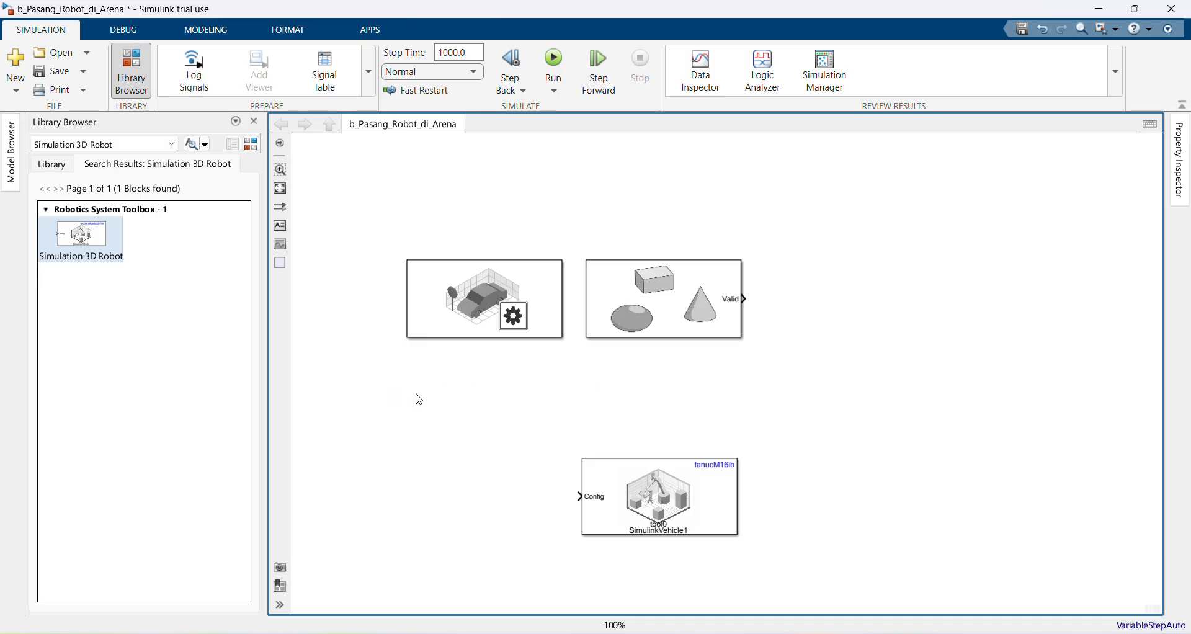
- Move the fanucM16ib robot block up directly beneath the actor block and review its parameters
{"action": "left_click_drag", "start_coordinate": [642, 495], "coordinate": [647, 400]}
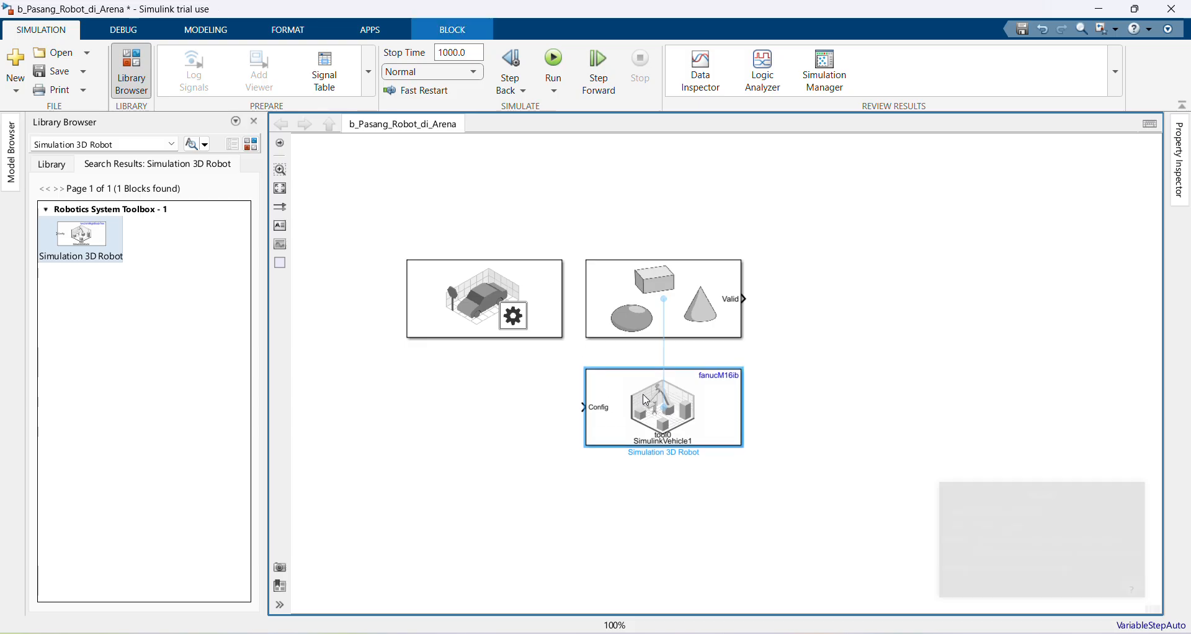
{"action": "double_click", "coordinate": [646, 400]}
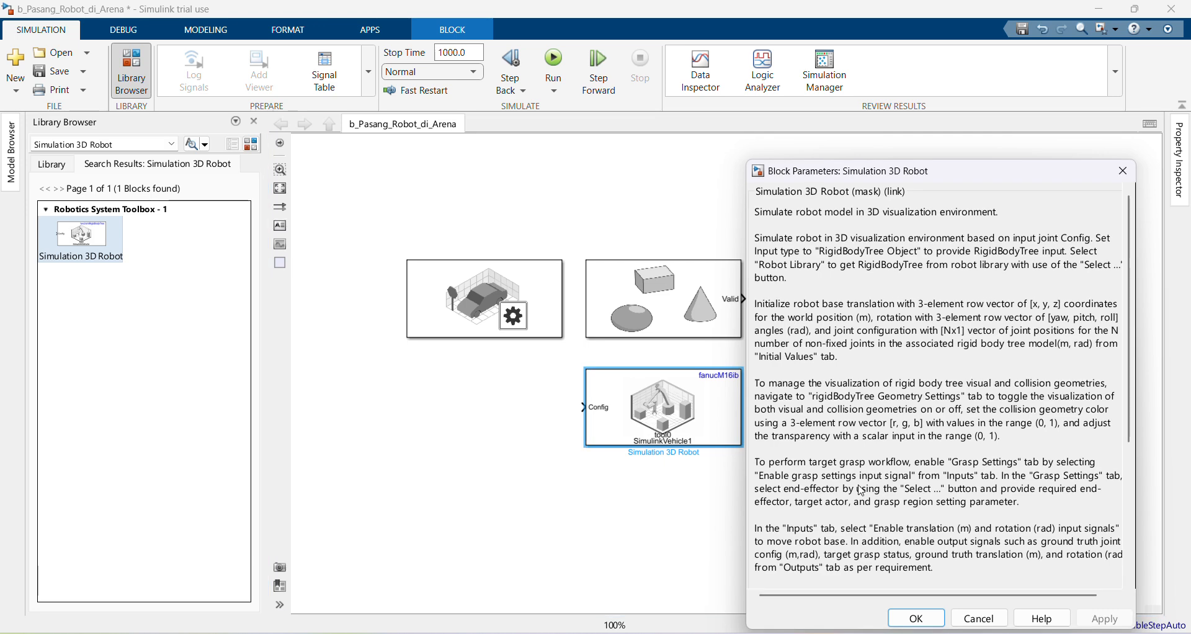
{"action": "scroll", "coordinate": [861, 490], "scroll_direction": "down", "scroll_amount": 5}
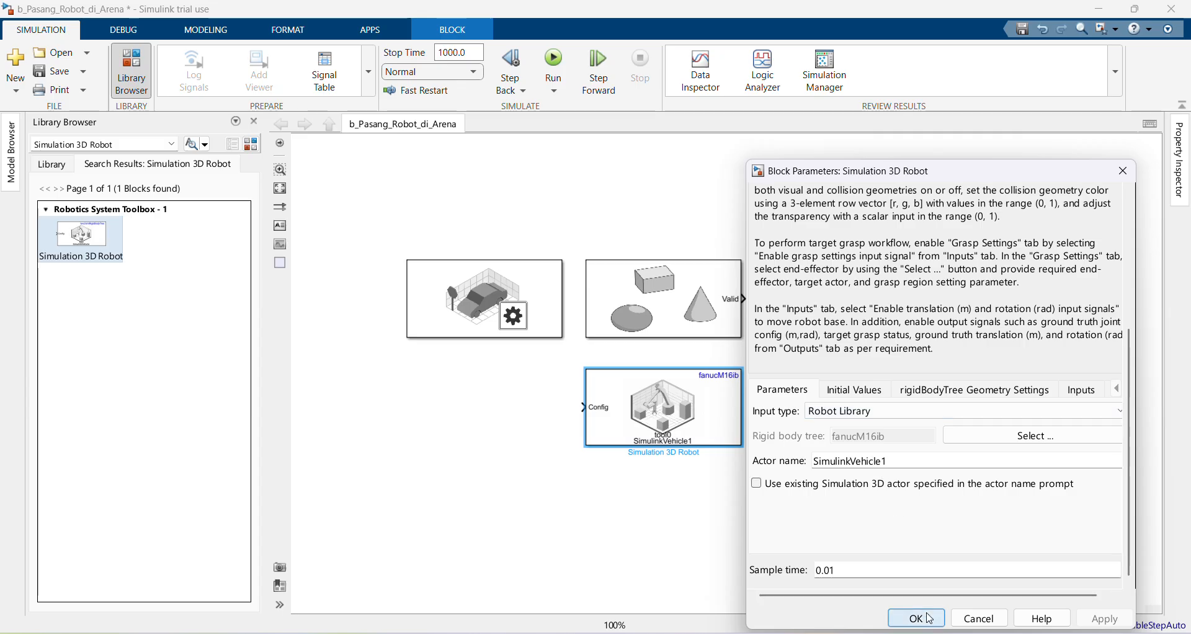
{"action": "left_click", "coordinate": [928, 618]}
- Run the simulation without a Config input and examine the error's cause in the Diagnostic Viewer
{"action": "left_click", "coordinate": [555, 68]}
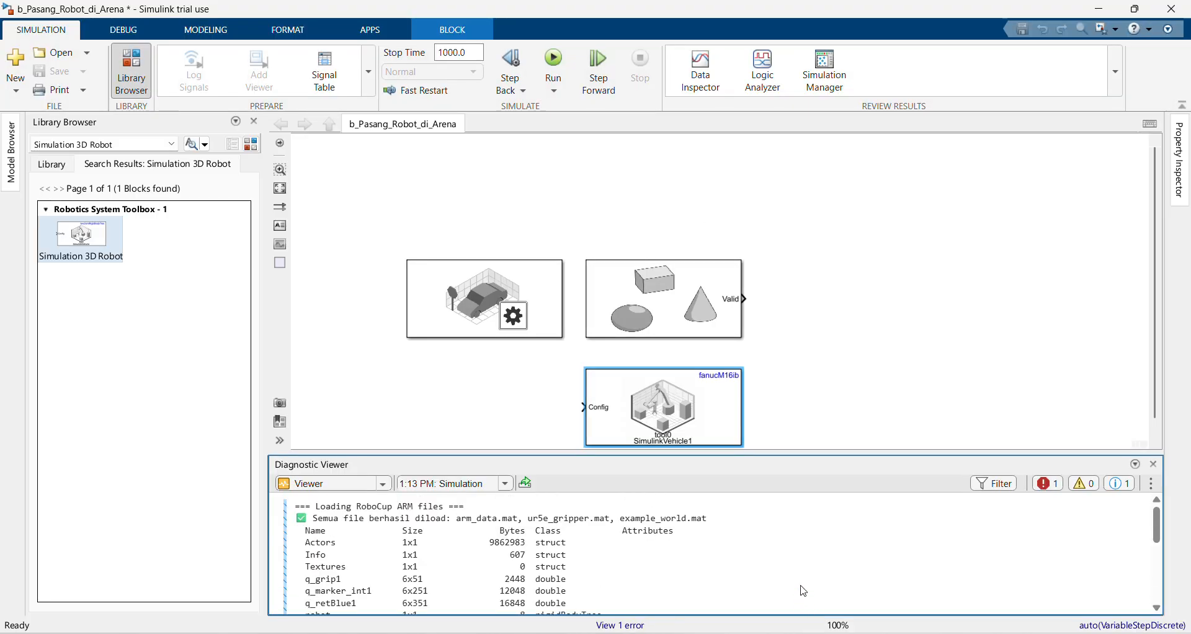
{"action": "scroll", "coordinate": [803, 583], "scroll_direction": "down", "scroll_amount": 5}
{"action": "scroll", "coordinate": [803, 567], "scroll_direction": "up", "scroll_amount": 2}
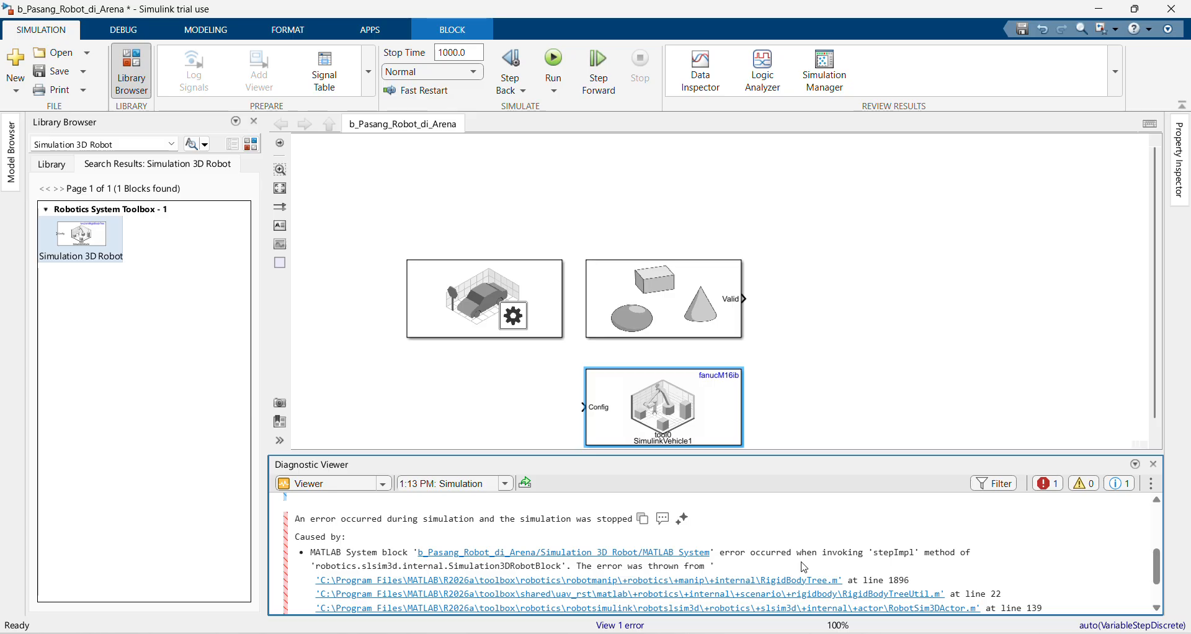
{"action": "scroll", "coordinate": [803, 567], "scroll_direction": "down", "scroll_amount": 2}
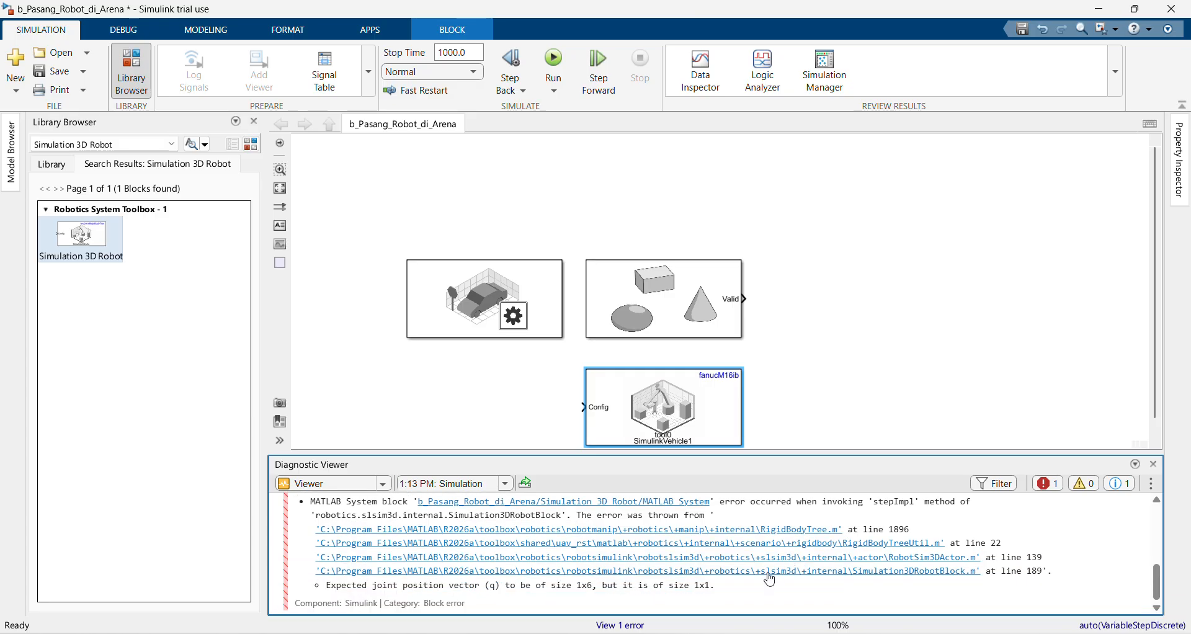
{"action": "triple_click", "coordinate": [601, 602]}
{"action": "left_click_drag", "start_coordinate": [716, 585], "coordinate": [352, 585]}
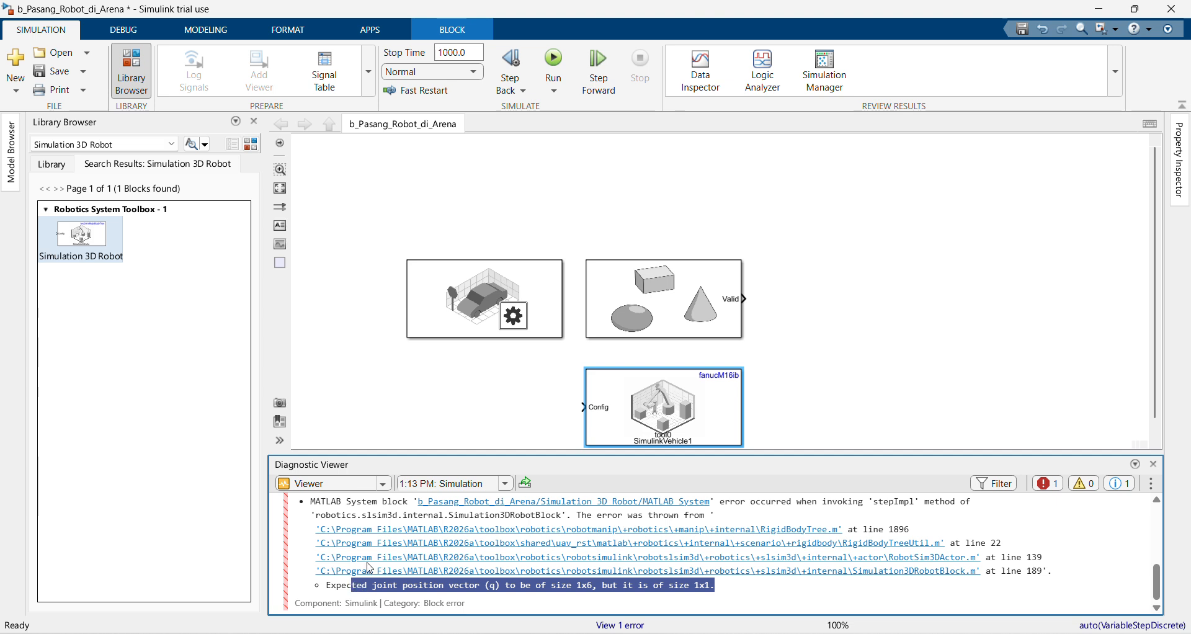
{"action": "left_click", "coordinate": [414, 431]}
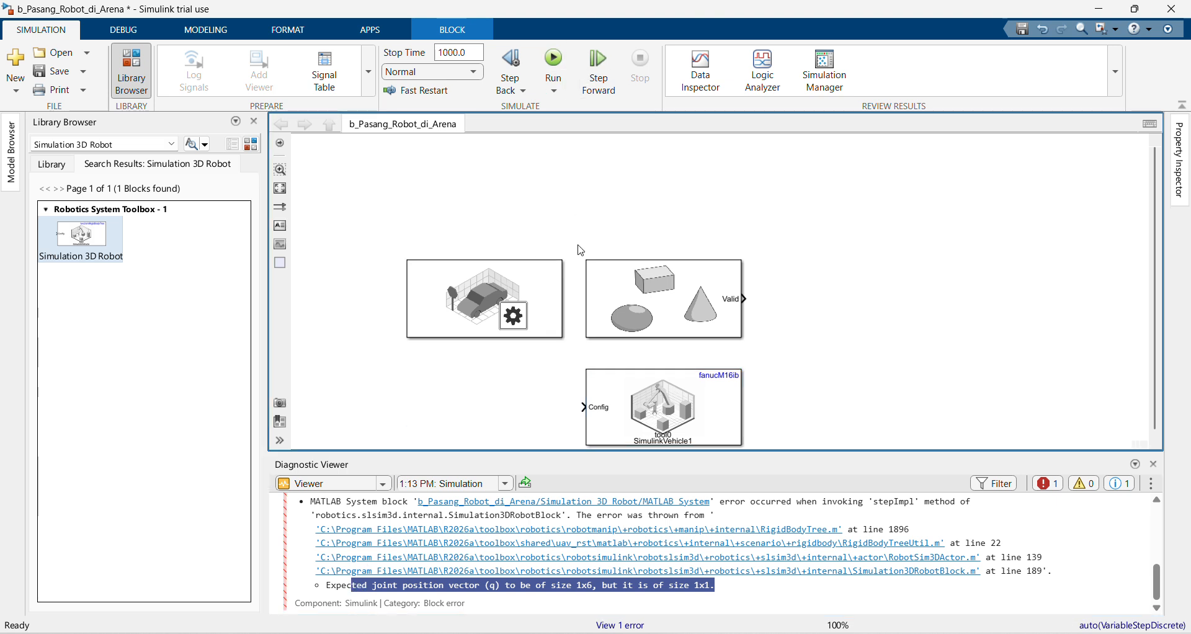
{"action": "left_click", "coordinate": [480, 400]}
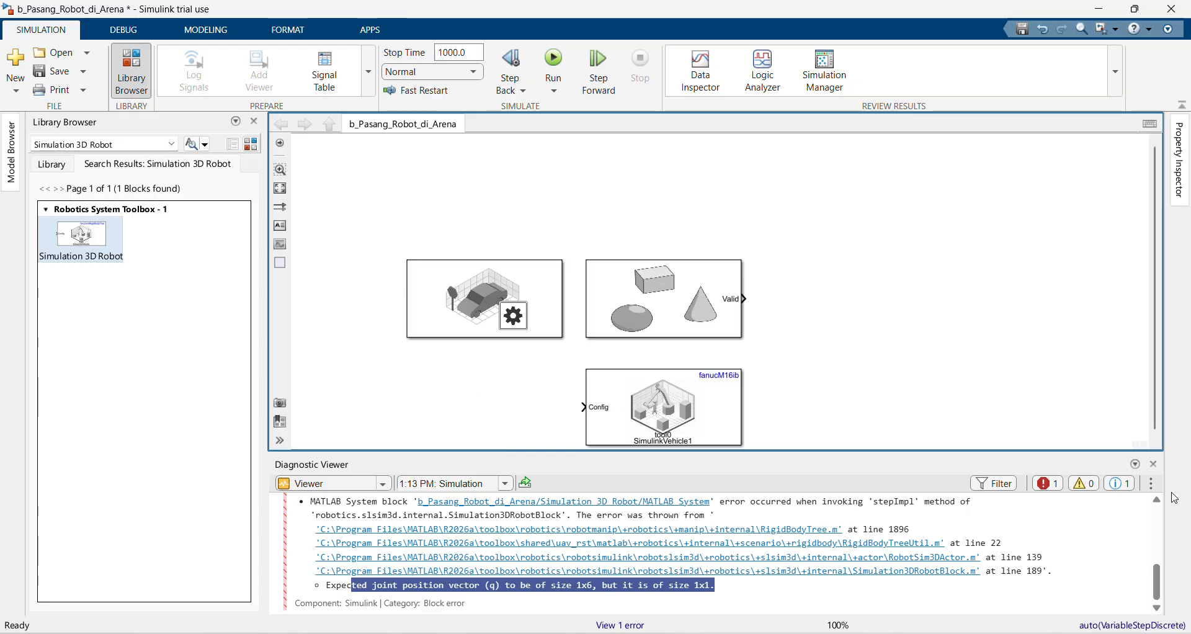
{"action": "left_click", "coordinate": [1154, 464]}
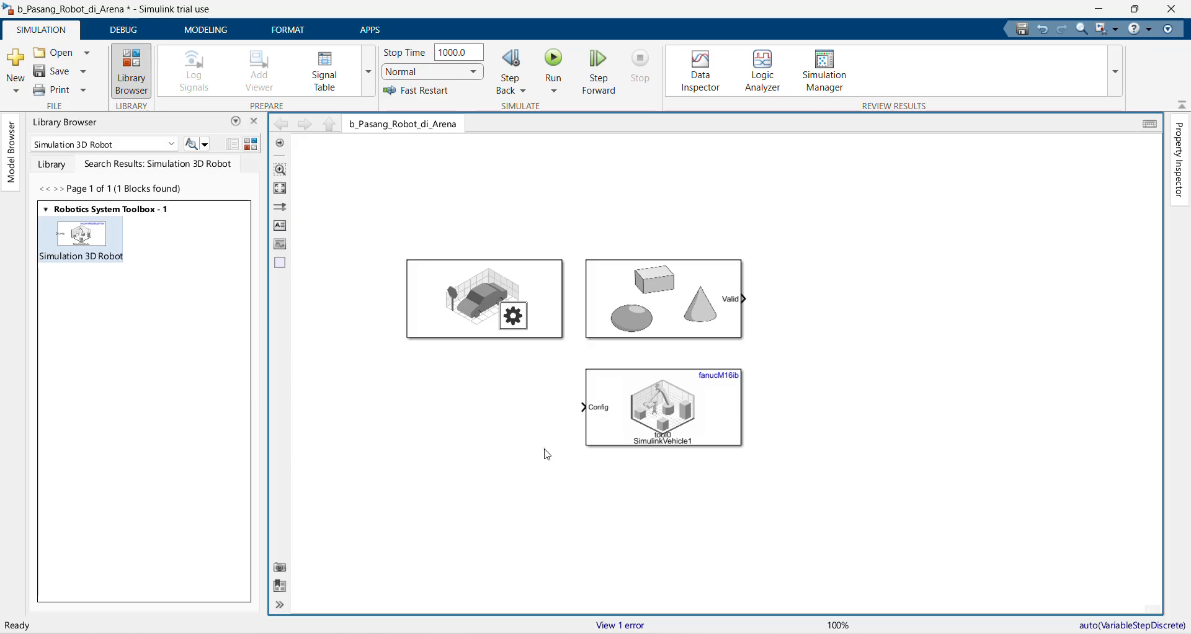
- Undo the last move of the fanucM16ib robot block
{"action": "key", "text": "ctrl+z"}
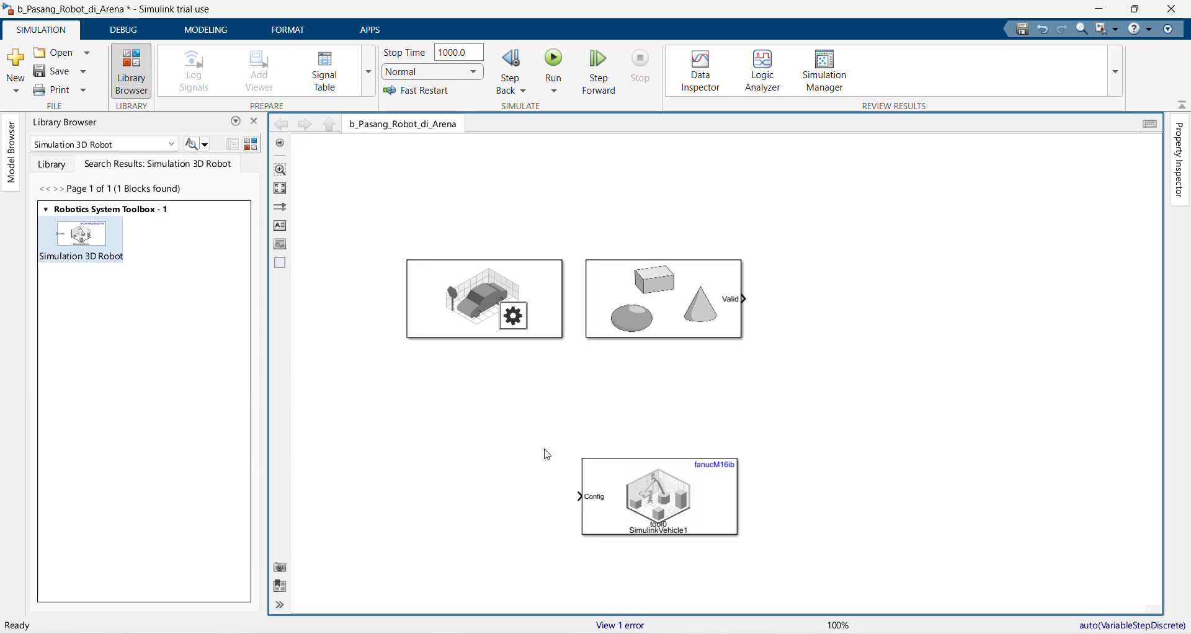
{"action": "left_click", "coordinate": [623, 496]}
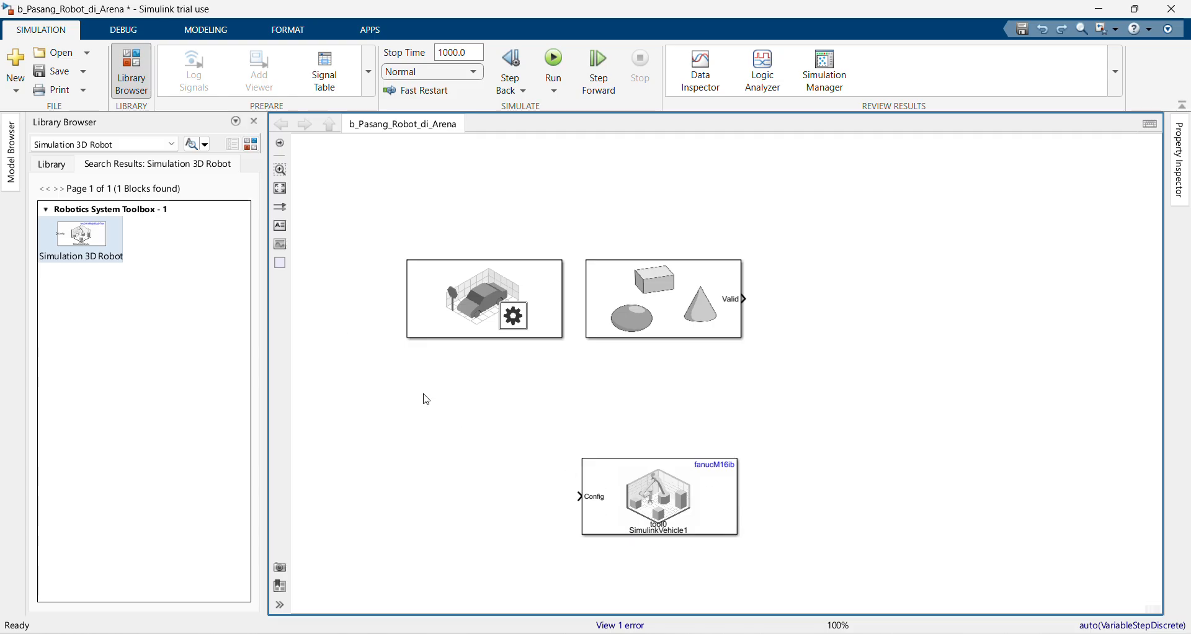
{"action": "left_click", "coordinate": [544, 497]}
- Search the block library for constant and add a Constant block connected to the fanucM16ib robot's Config input
{"action": "left_click", "coordinate": [150, 149]}
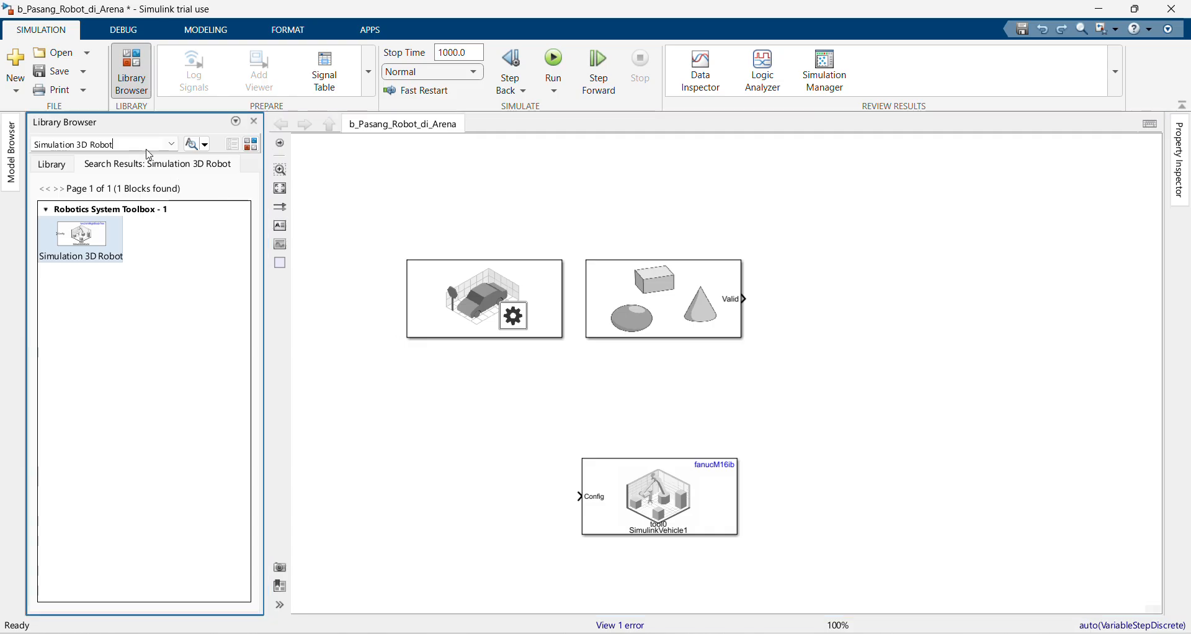
{"action": "left_click_drag", "start_coordinate": [35, 144], "coordinate": [115, 144]}
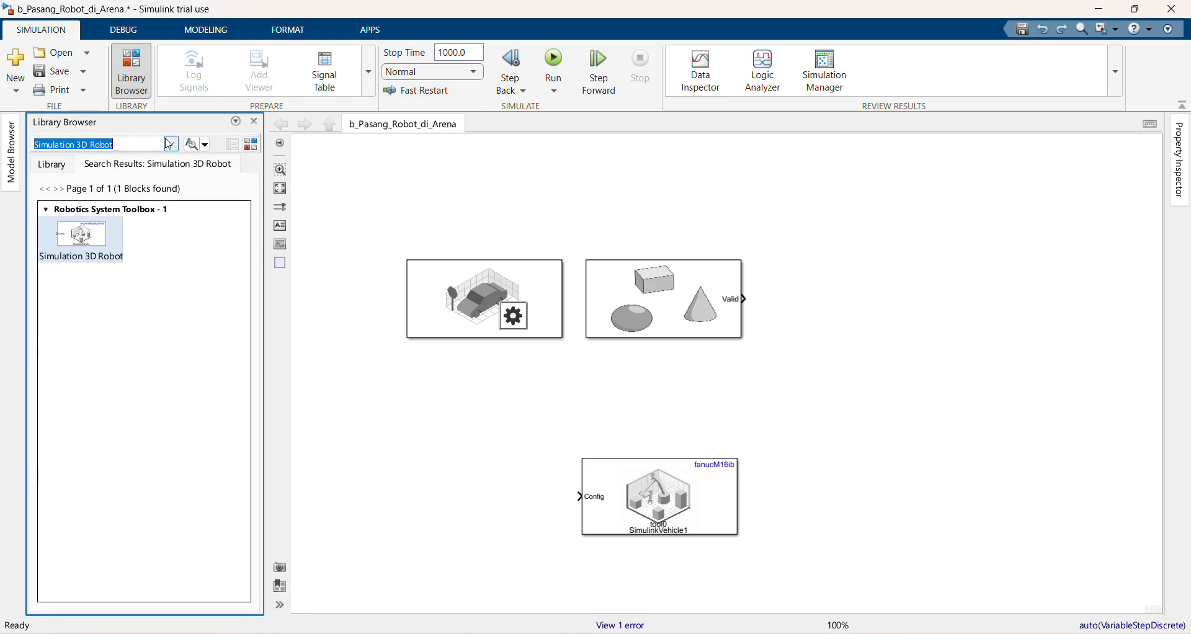
{"action": "type", "text": "con"}
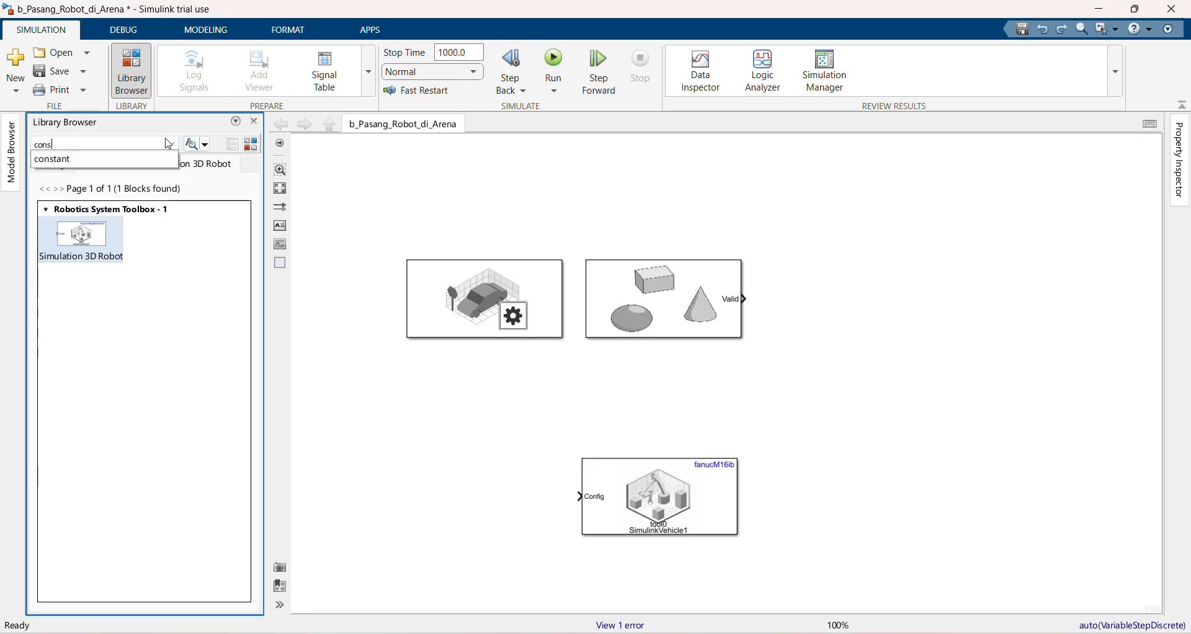
{"action": "type", "text": "s"}
{"action": "key", "text": "Down"}
{"action": "key", "text": "Return"}
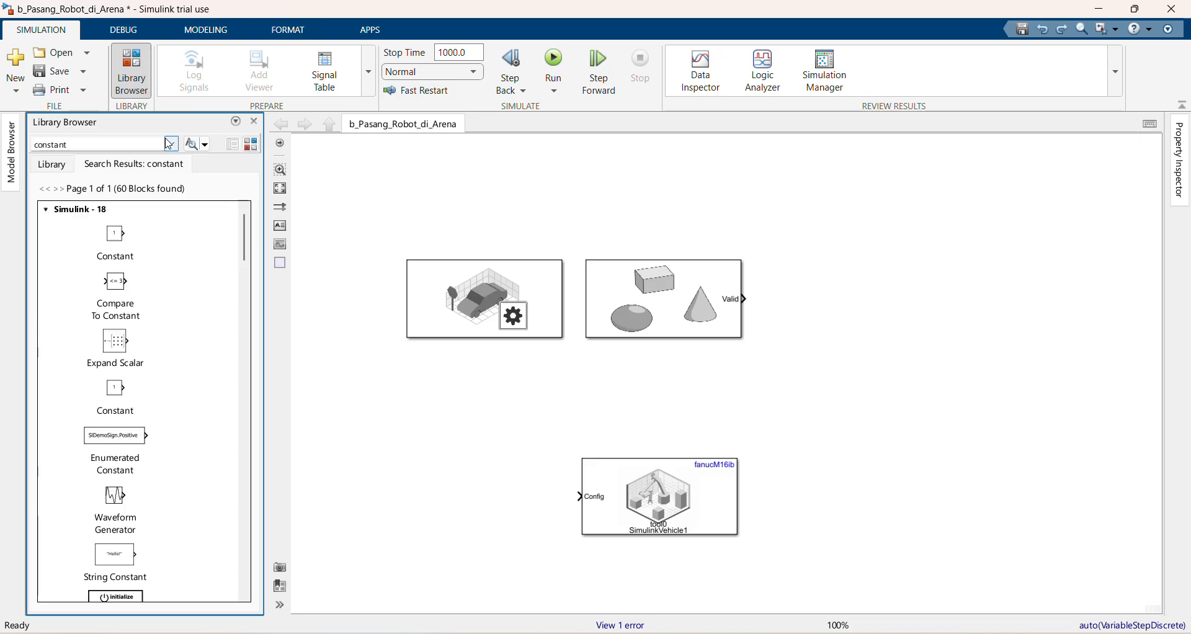
{"action": "left_click_drag", "start_coordinate": [116, 239], "coordinate": [598, 502]}
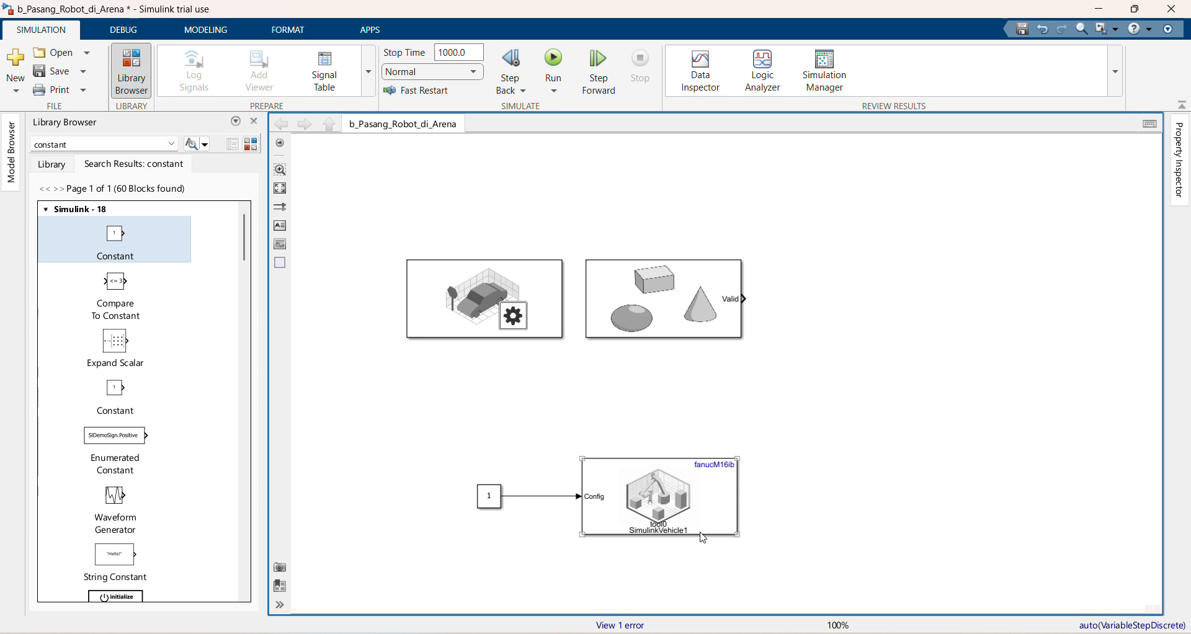
- Set the Constant block's value to zeros(1,12) and run the simulation
{"action": "left_click", "coordinate": [491, 507]}
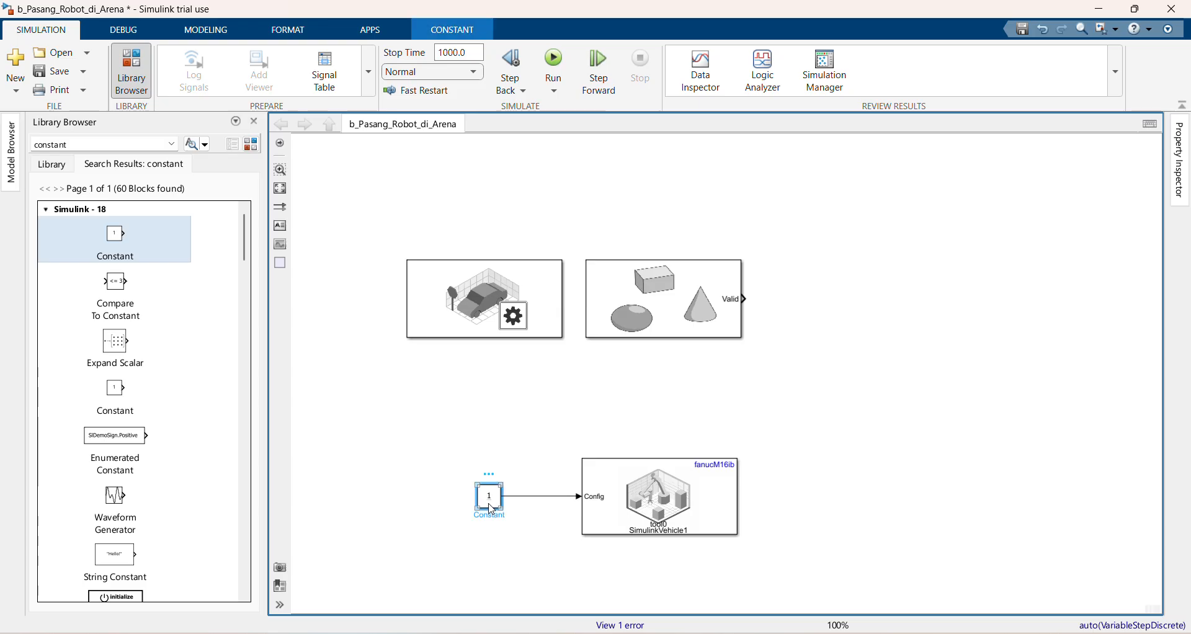
{"action": "double_click", "coordinate": [488, 497]}
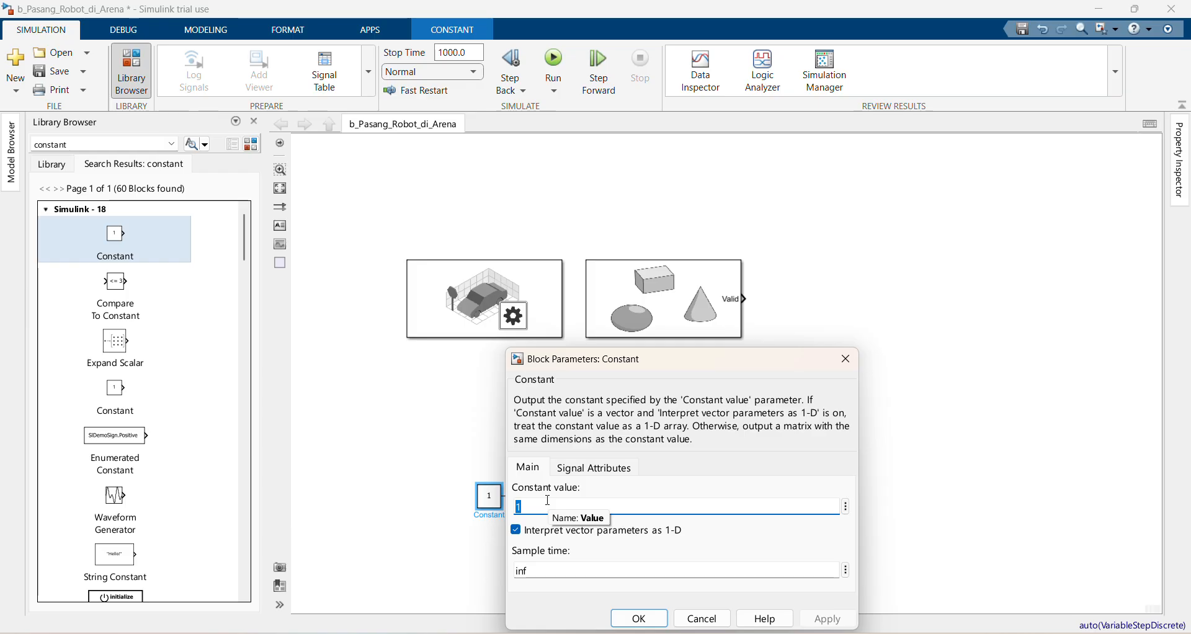
{"action": "type", "text": "zeros"}
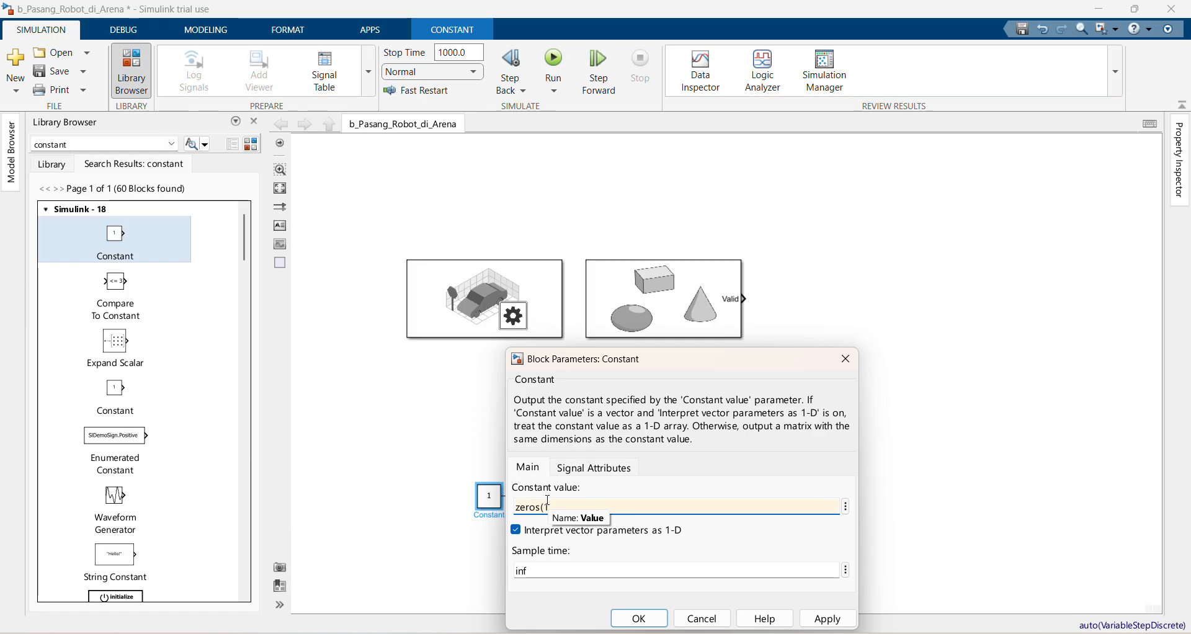
{"action": "type", "text": "(1,12"}
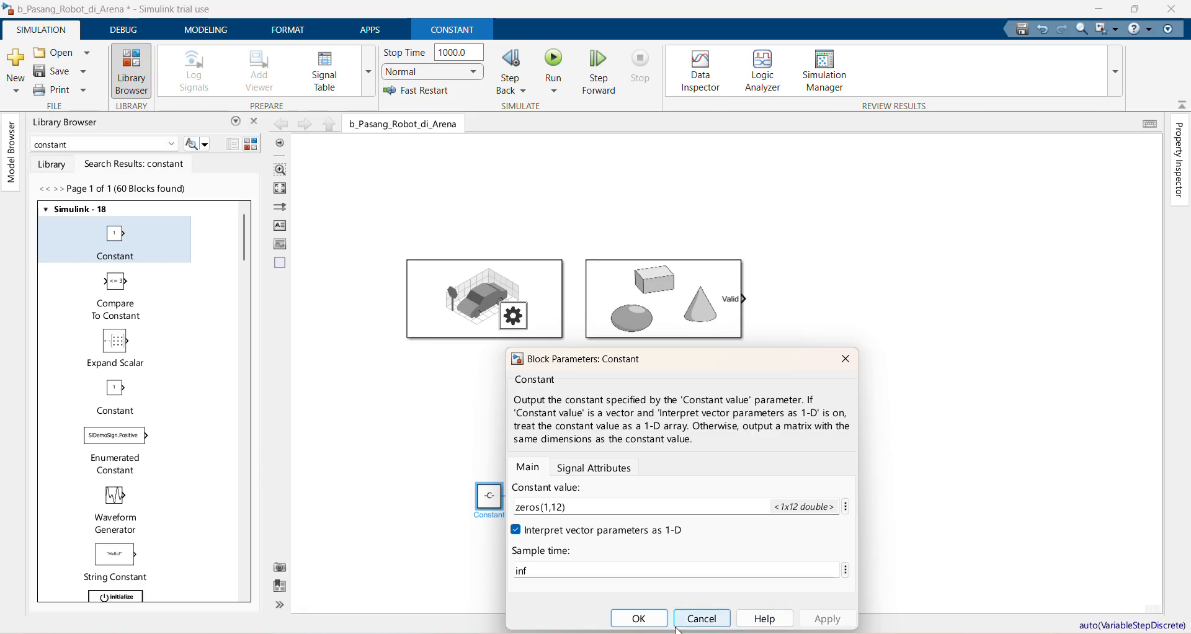
{"action": "left_click", "coordinate": [639, 619]}
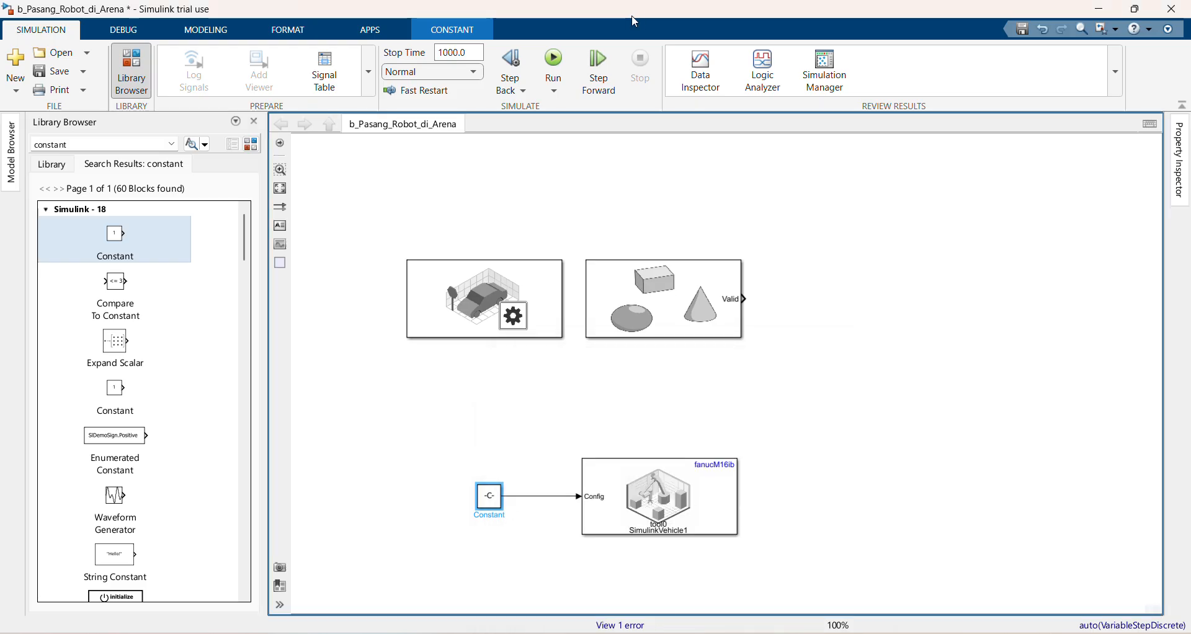
{"action": "left_click", "coordinate": [555, 70]}
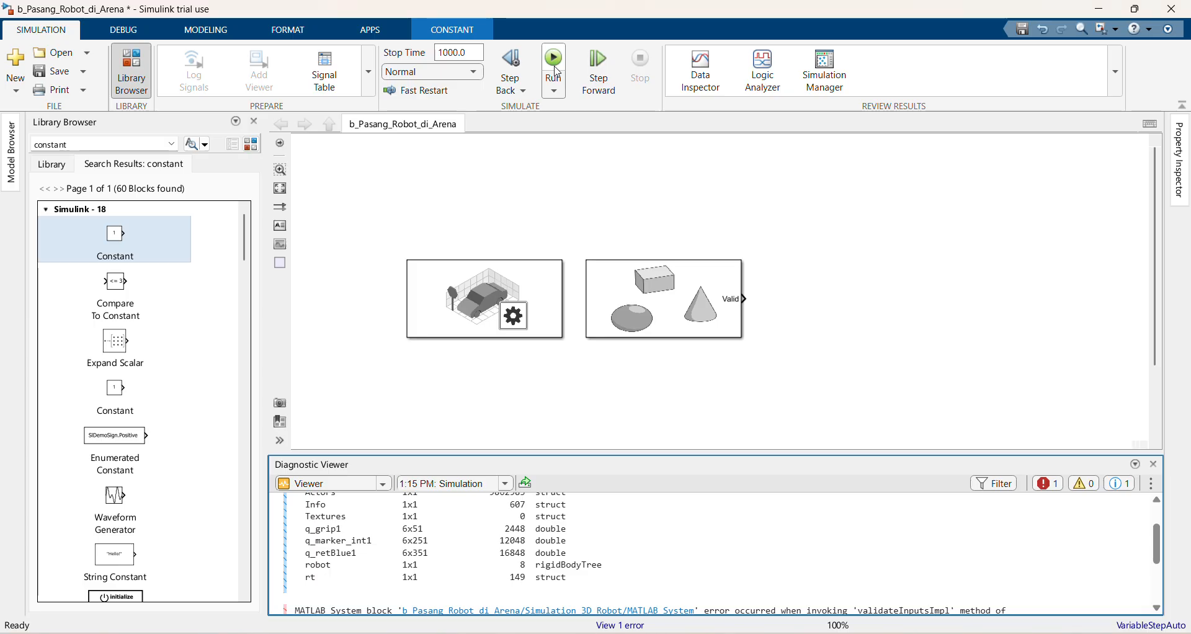
- Examine the Diagnostic Viewer for the cause of the Simulation 3D Robot block's error and the loaded files list
{"action": "scroll", "coordinate": [635, 552], "scroll_direction": "down", "scroll_amount": 5}
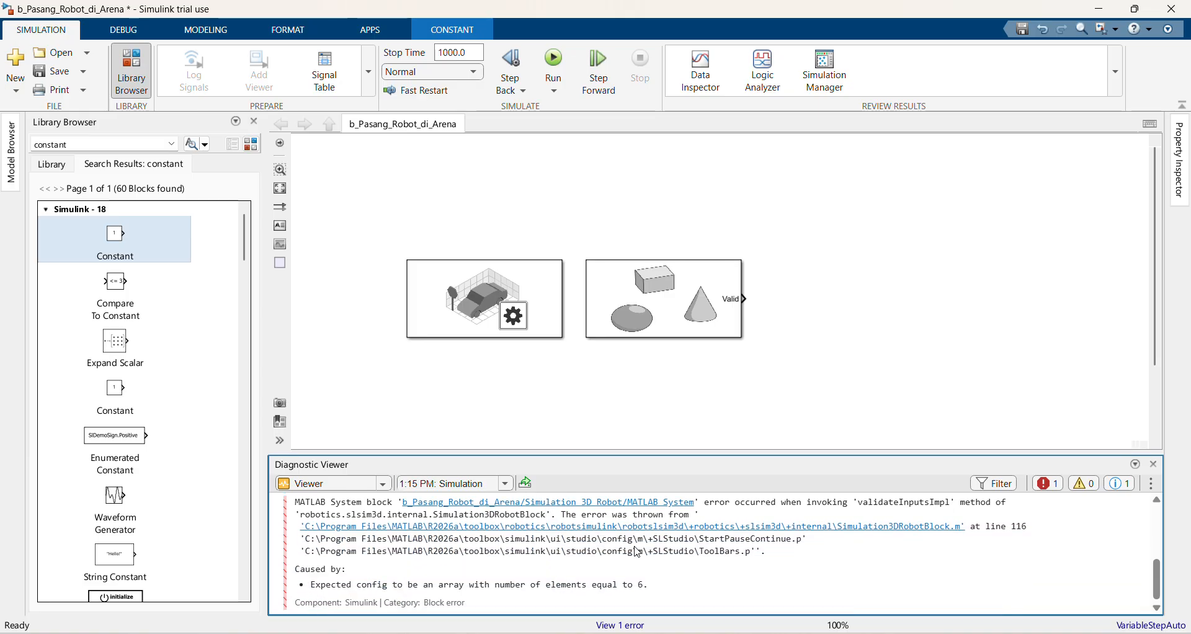
{"action": "scroll", "coordinate": [637, 552], "scroll_direction": "up", "scroll_amount": 1}
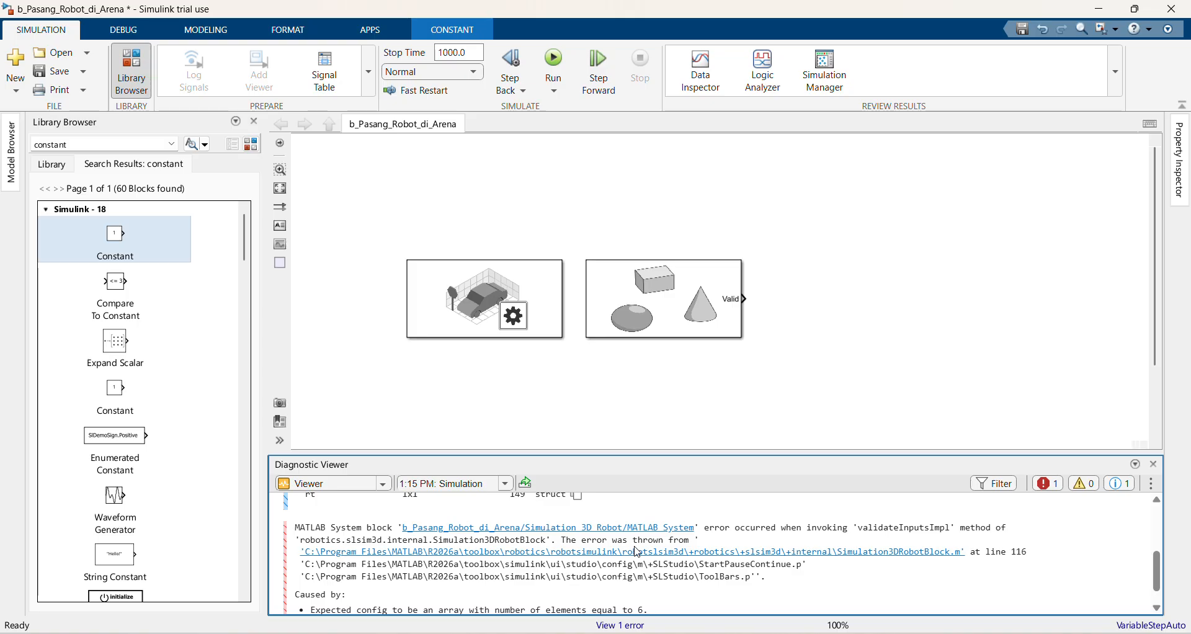
{"action": "scroll", "coordinate": [637, 551], "scroll_direction": "up", "scroll_amount": 3}
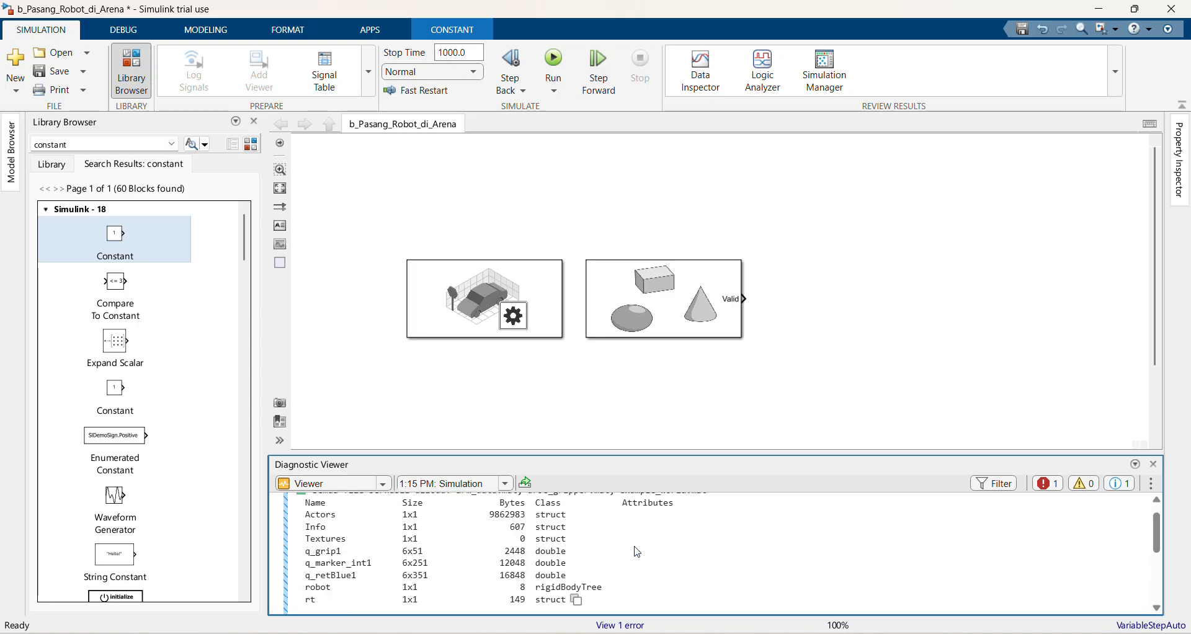
{"action": "scroll", "coordinate": [637, 552], "scroll_direction": "down", "scroll_amount": 5}
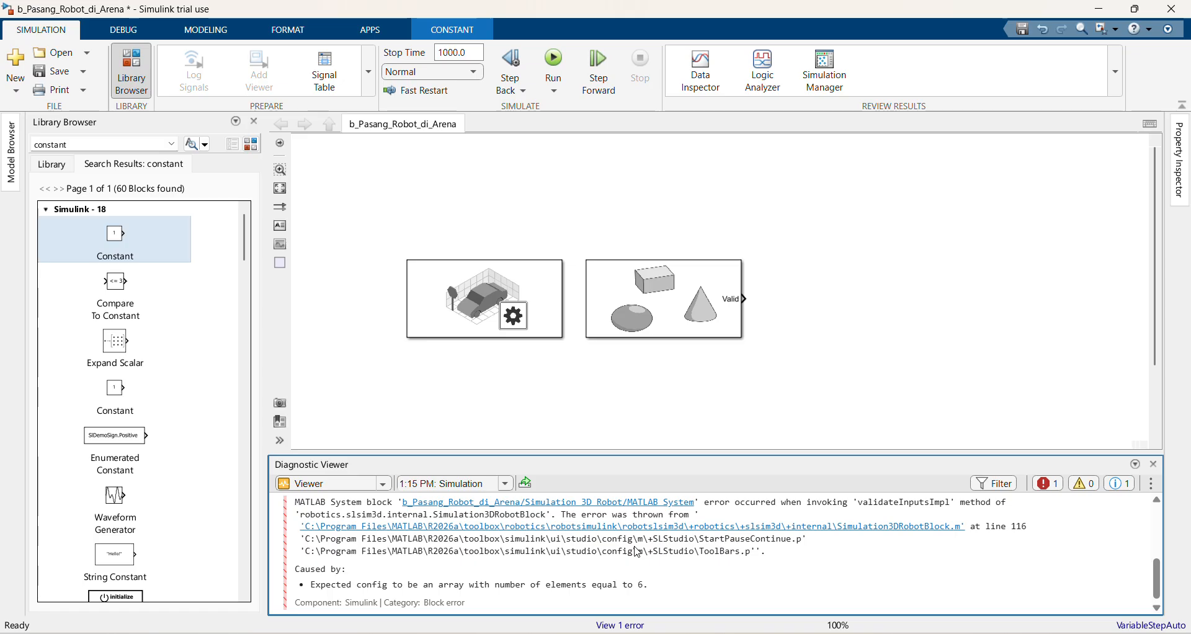
{"action": "scroll", "coordinate": [637, 552], "scroll_direction": "up", "scroll_amount": 3}
{"action": "scroll", "coordinate": [637, 551], "scroll_direction": "down", "scroll_amount": 2}
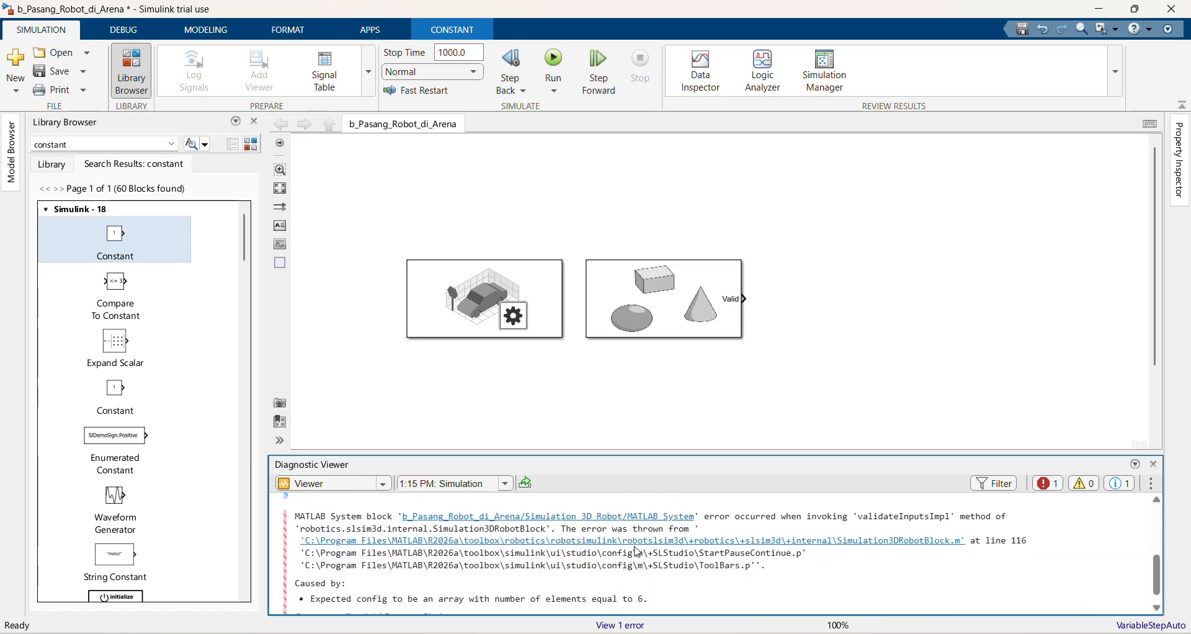
{"action": "scroll", "coordinate": [637, 551], "scroll_direction": "up", "scroll_amount": 5}
{"action": "scroll", "coordinate": [742, 390], "scroll_direction": "down", "scroll_amount": 1}
{"action": "scroll", "coordinate": [742, 390], "scroll_direction": "up", "scroll_amount": 1}
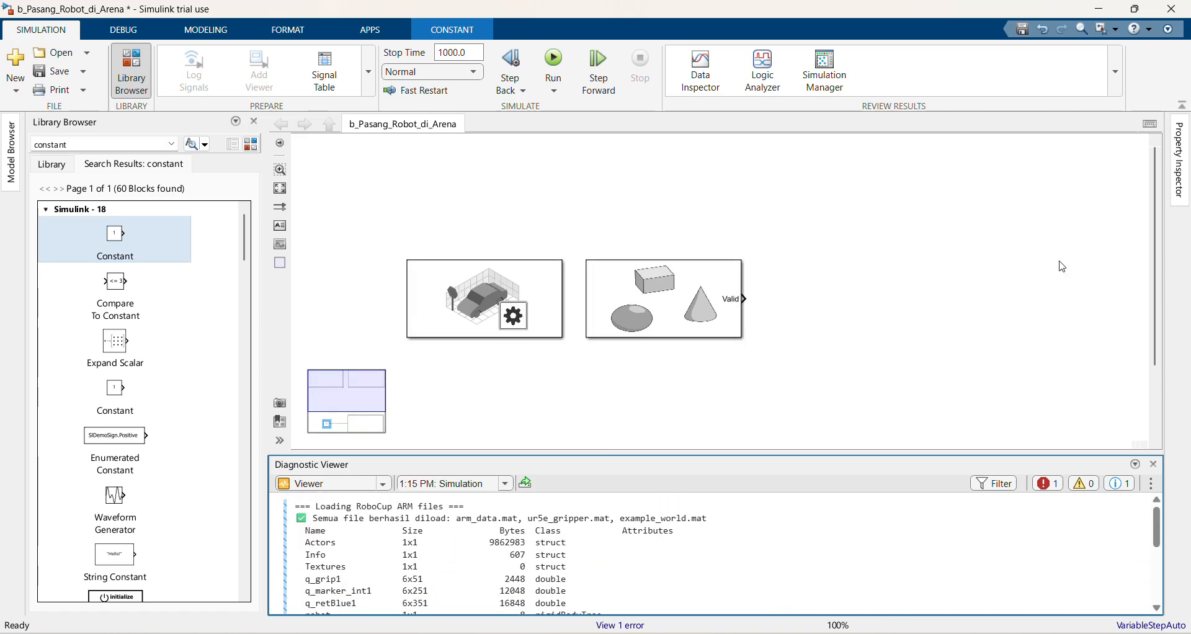
- Set the value of the Constant block feeding the robot's Config input to zeros(1,6) and run the simulation
{"action": "scroll", "coordinate": [1144, 285], "scroll_direction": "down", "scroll_amount": 3}
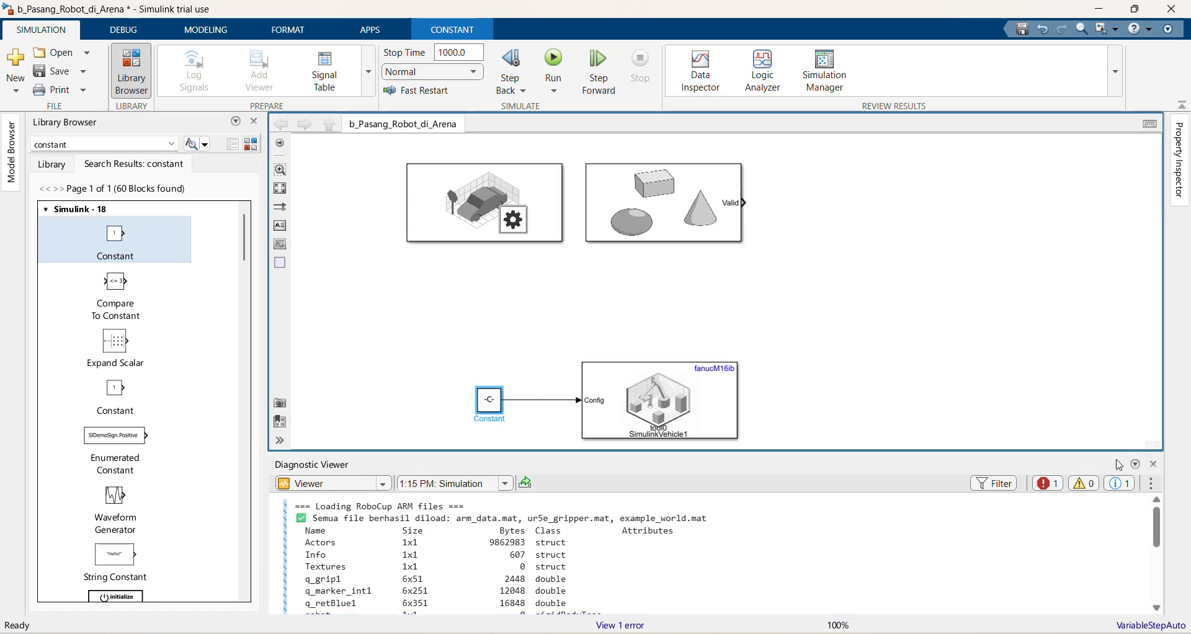
{"action": "double_click", "coordinate": [490, 400]}
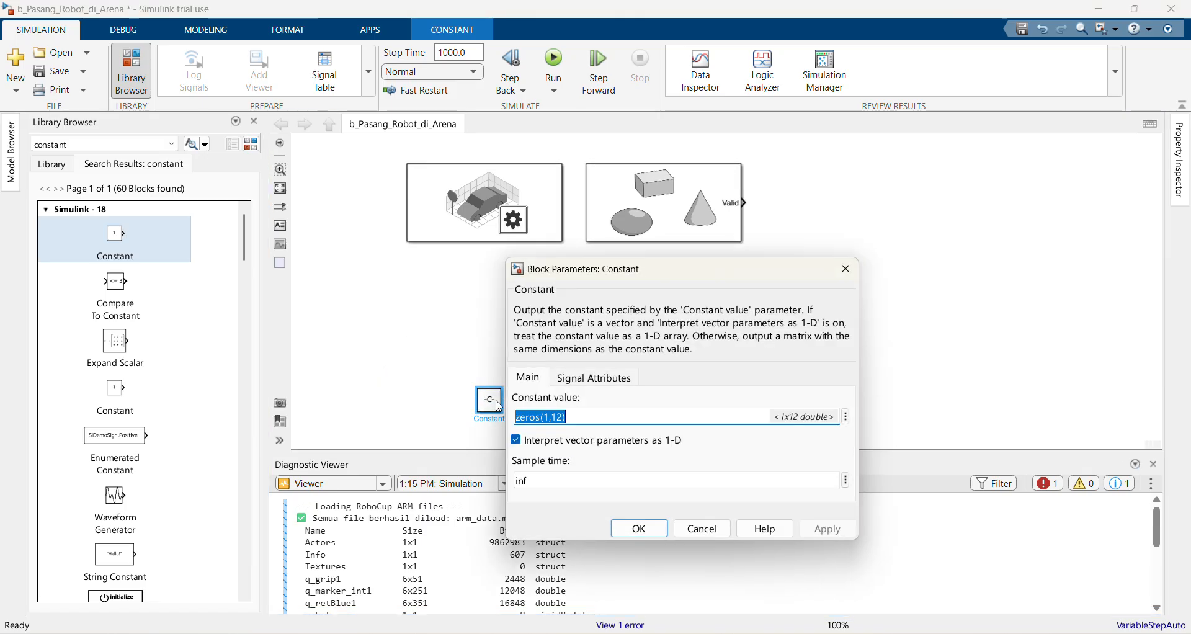
{"action": "left_click", "coordinate": [553, 420]}
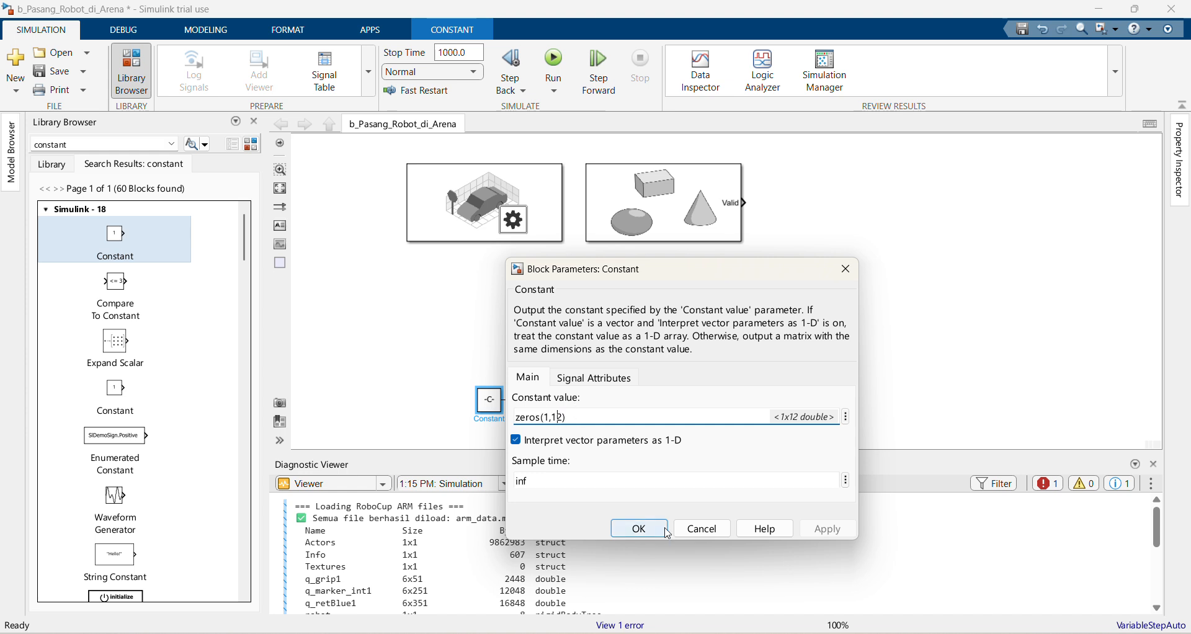
{"action": "key", "text": "Delete"}
{"action": "key", "text": "BackSpace"}
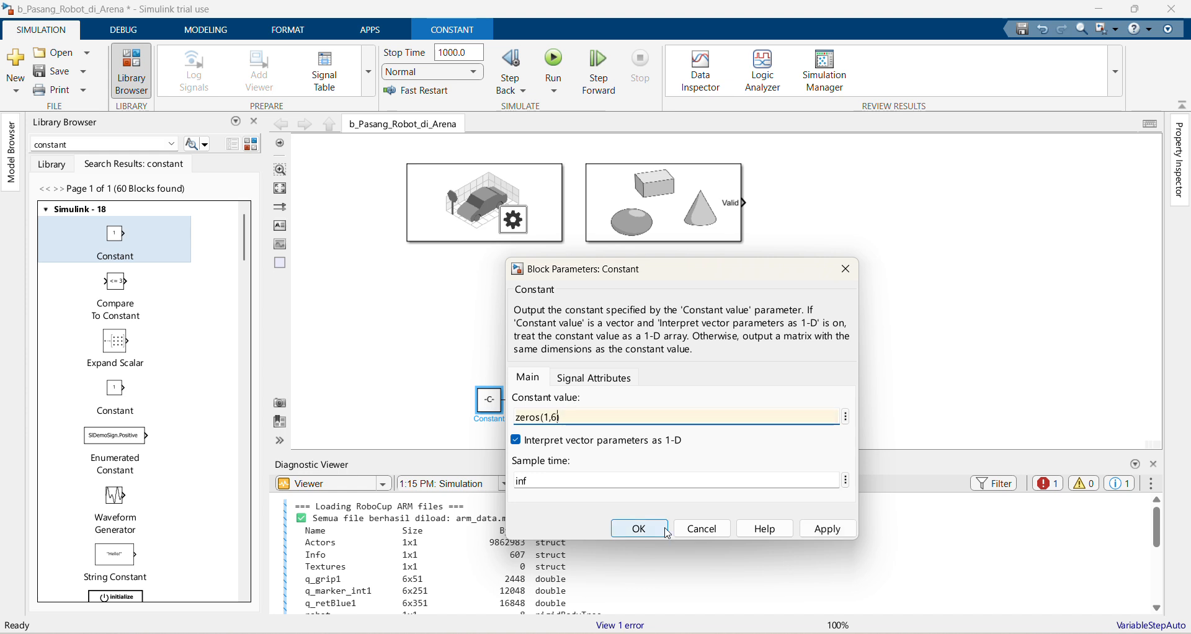
{"action": "left_click", "coordinate": [667, 532]}
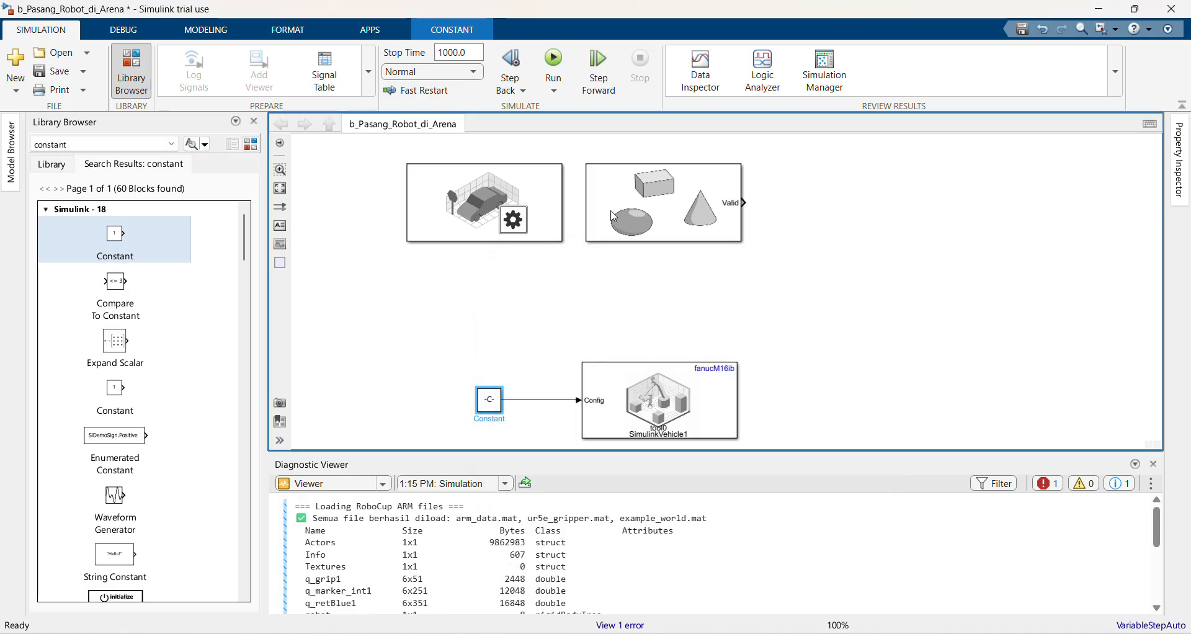
{"action": "left_click", "coordinate": [553, 68]}
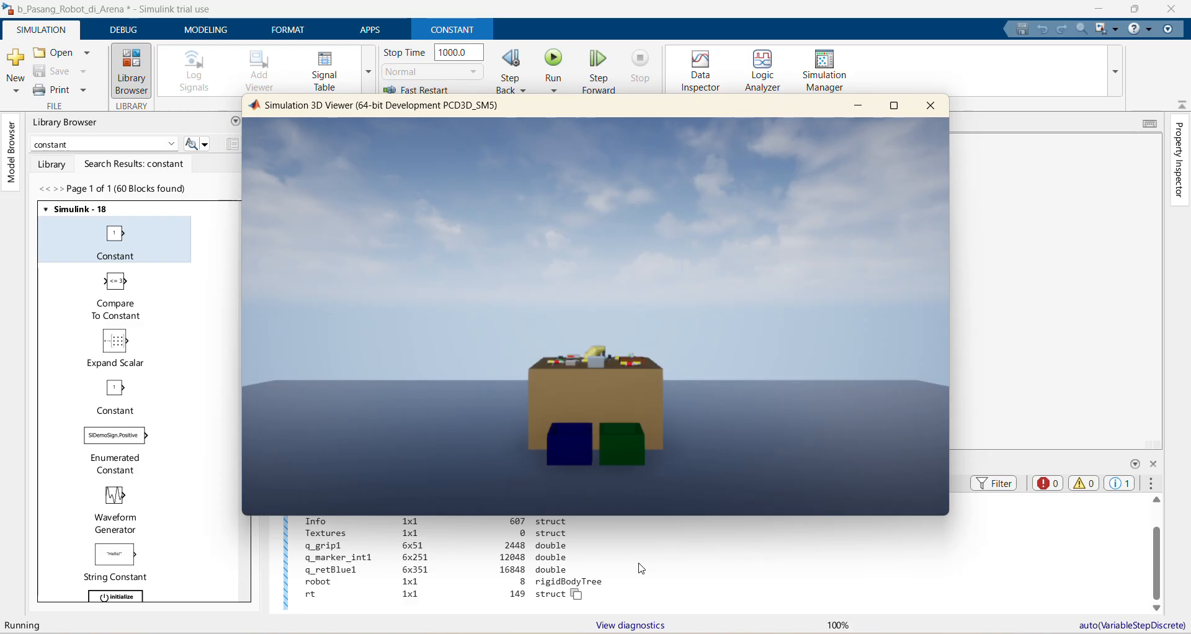
- View the arena table from the Top and from the Right standard views in the Simulation 3D Viewer
{"action": "right_click", "coordinate": [617, 362]}
{"action": "mouse_move", "coordinate": [678, 343]}
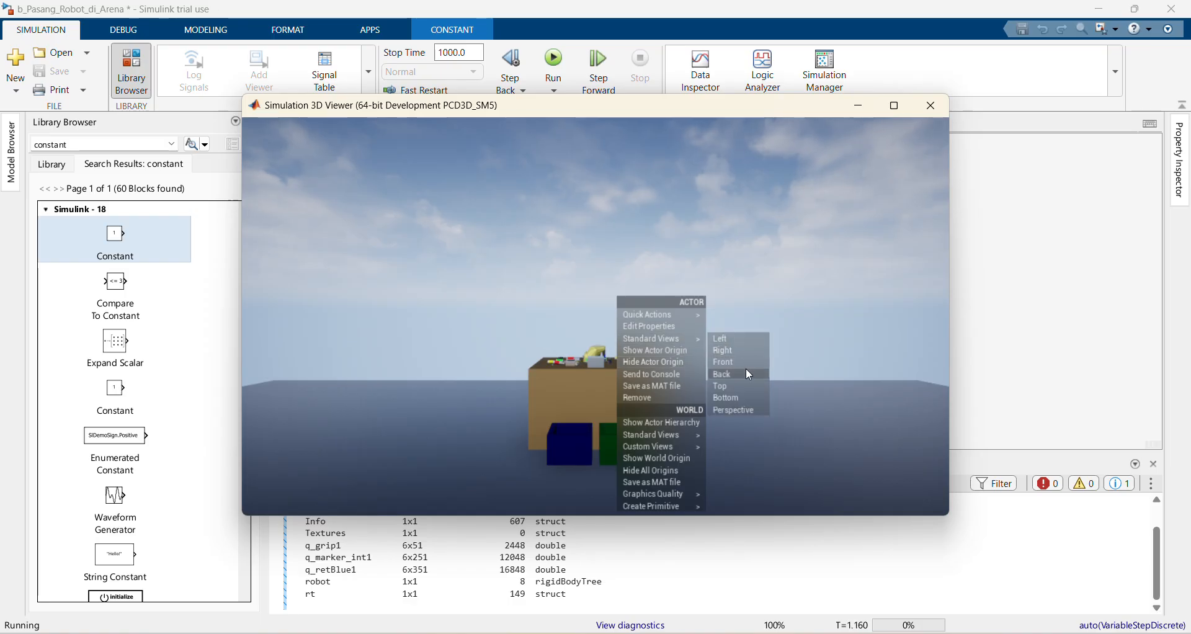
{"action": "left_click", "coordinate": [740, 384]}
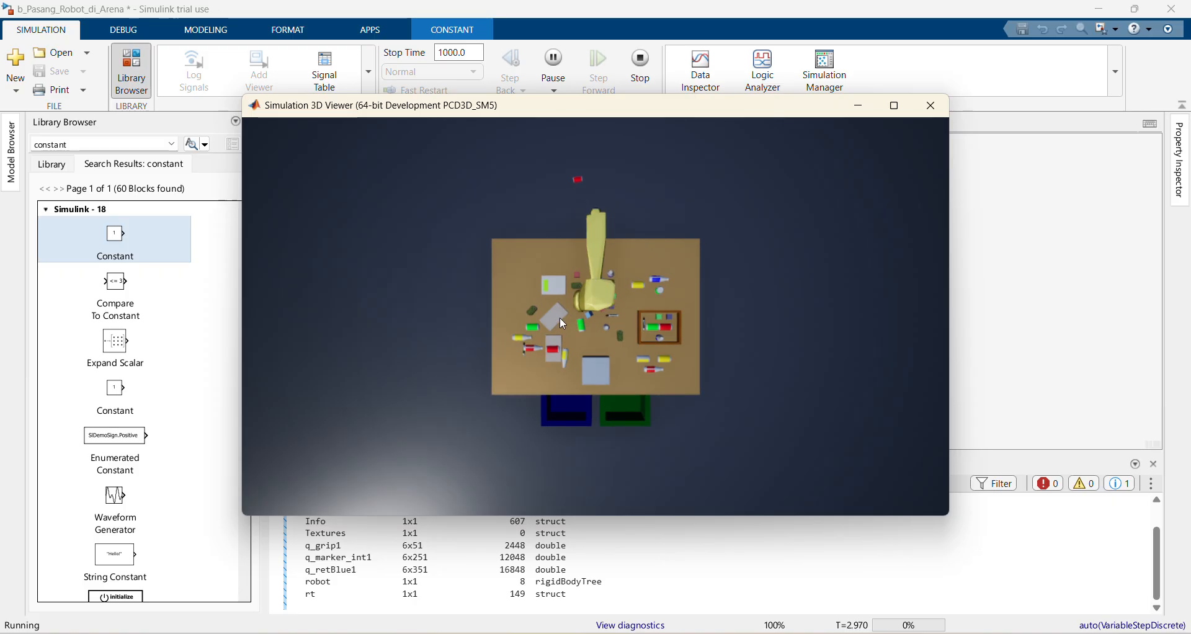
{"action": "right_click", "coordinate": [659, 327]}
{"action": "mouse_move", "coordinate": [719, 351]}
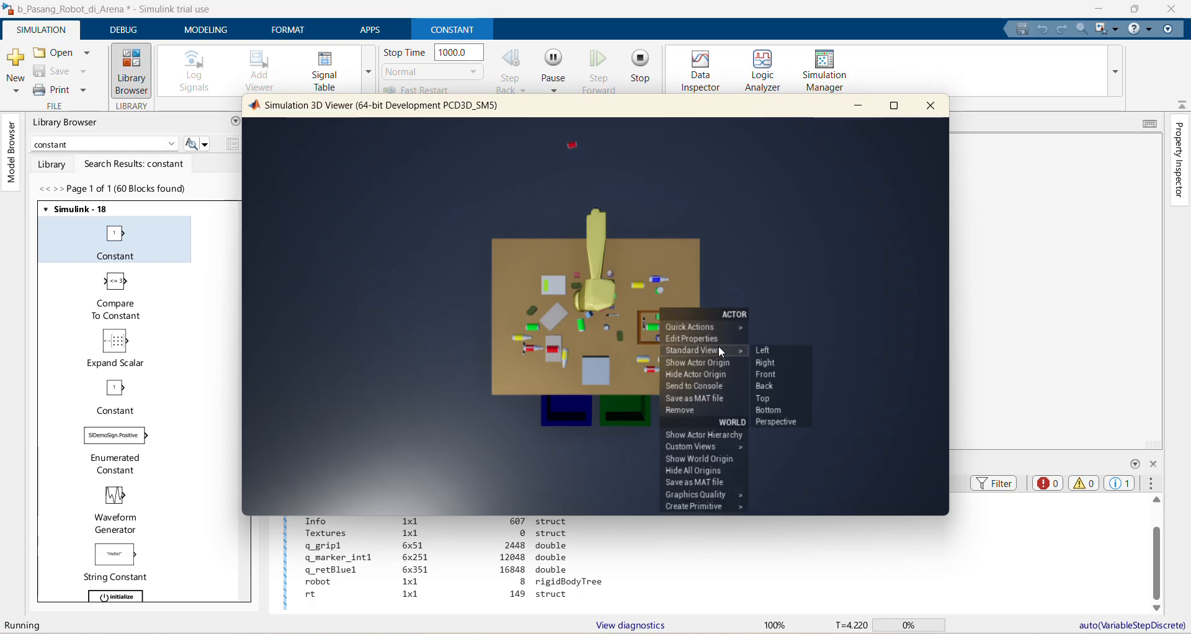
{"action": "left_click", "coordinate": [756, 364]}
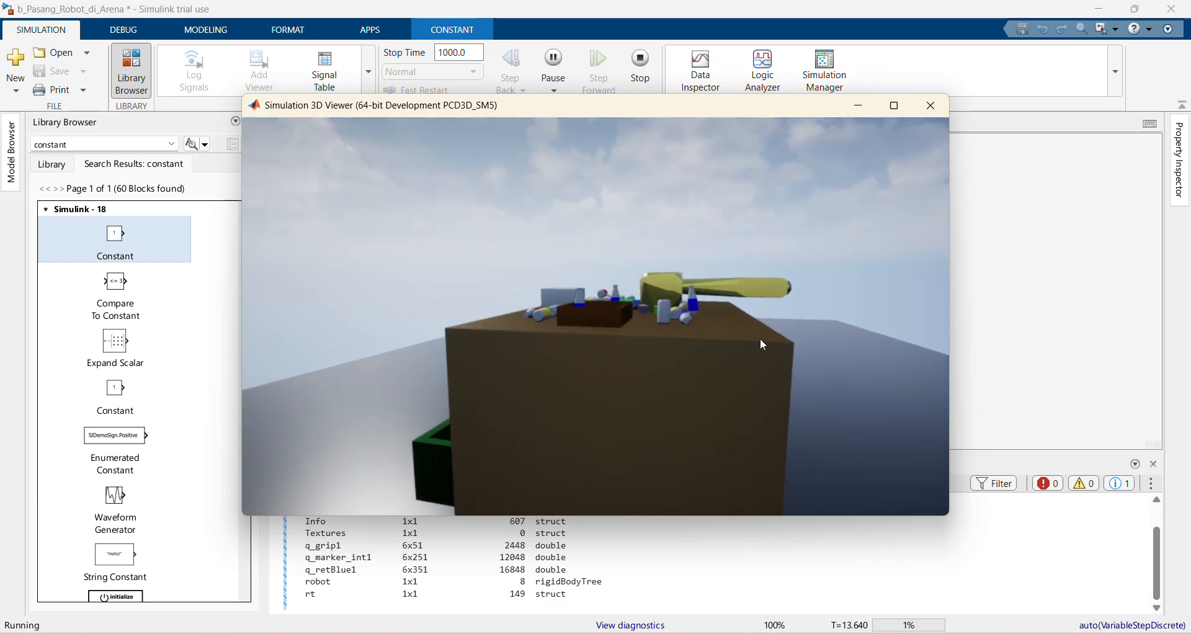
- Inspect the robot arm on the arena table from several sides in the 3D viewer and stop the simulation
{"action": "left_click_drag", "start_coordinate": [760, 337], "coordinate": [459, 328]}
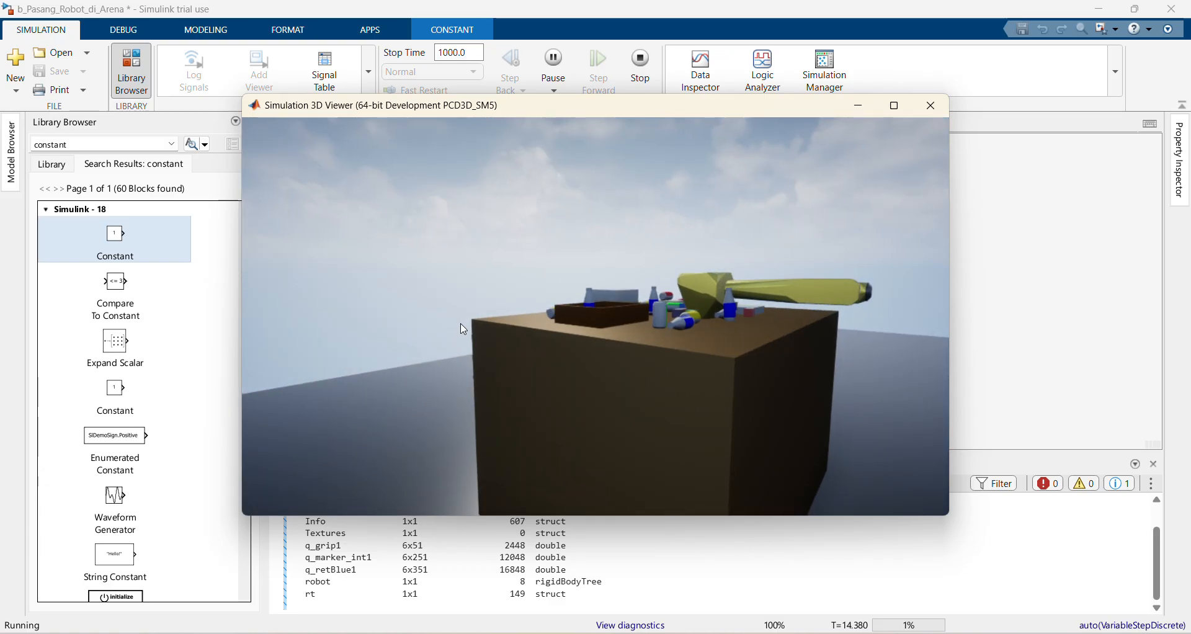
{"action": "left_click_drag", "start_coordinate": [701, 334], "coordinate": [509, 353]}
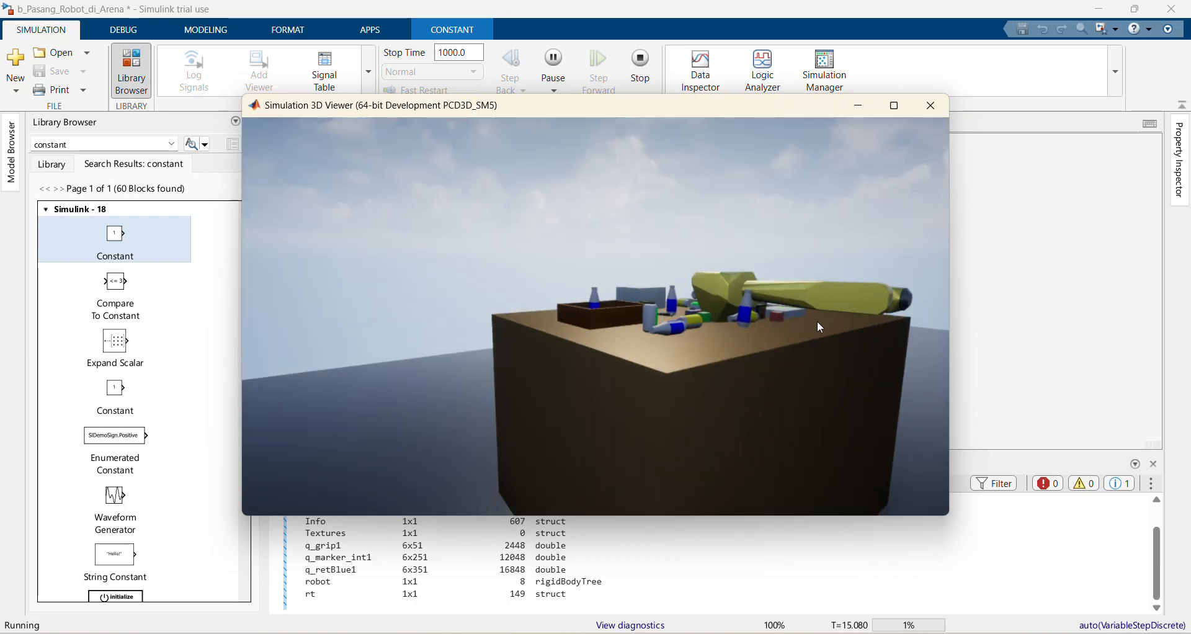
{"action": "left_click_drag", "start_coordinate": [846, 325], "coordinate": [620, 403]}
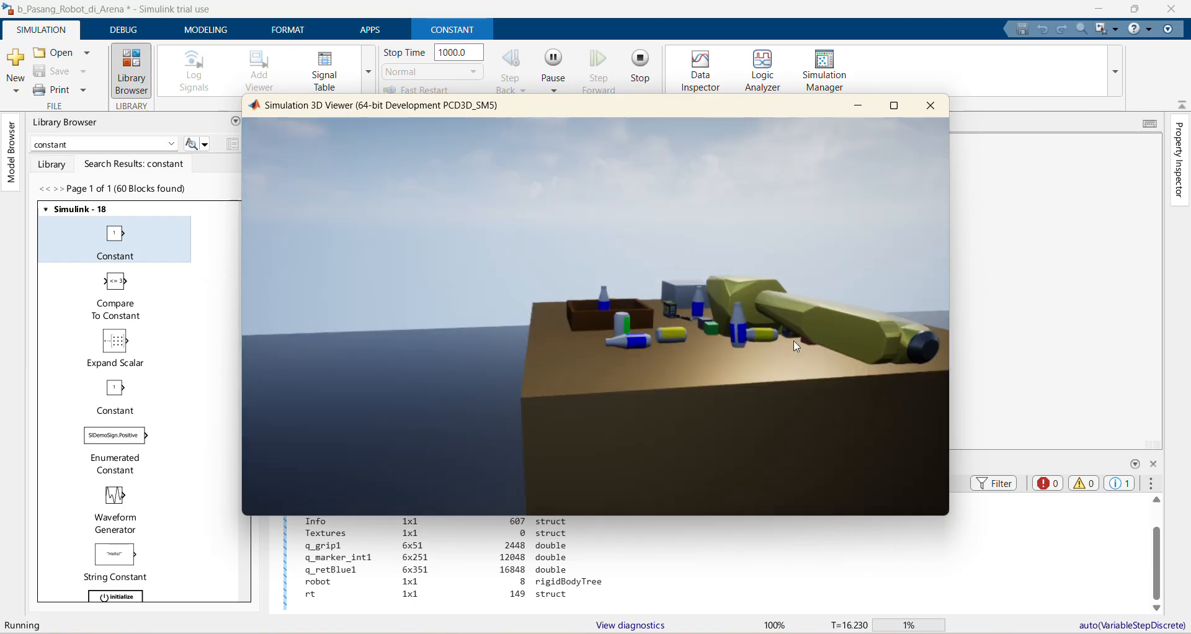
{"action": "left_click_drag", "start_coordinate": [797, 351], "coordinate": [509, 335]}
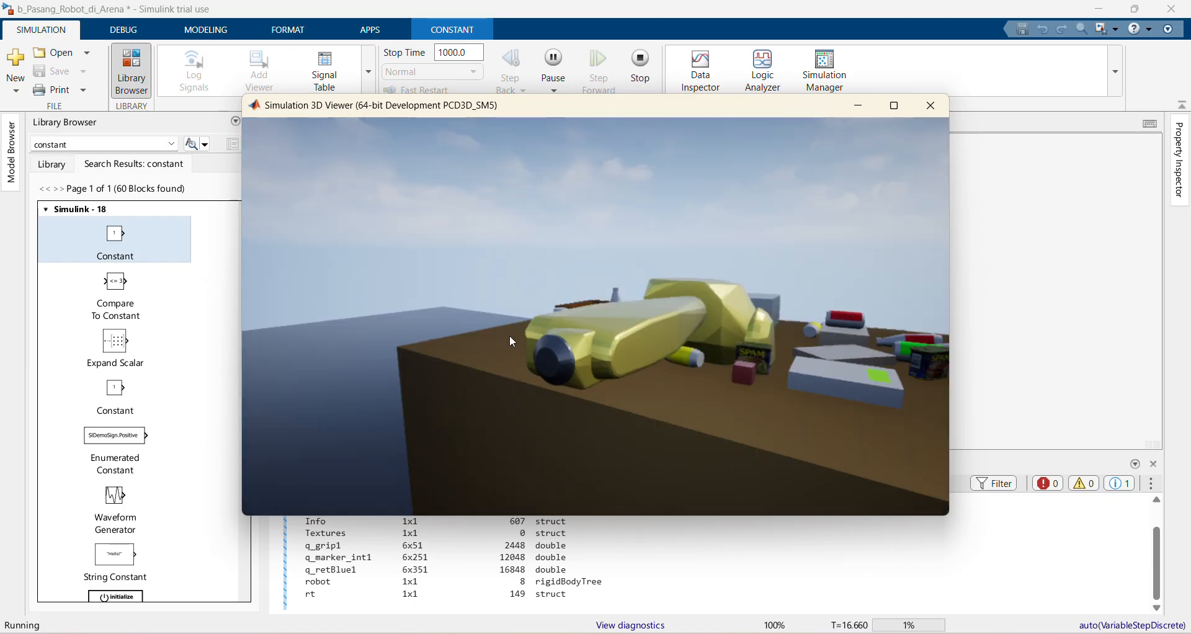
{"action": "left_click_drag", "start_coordinate": [432, 333], "coordinate": [260, 287]}
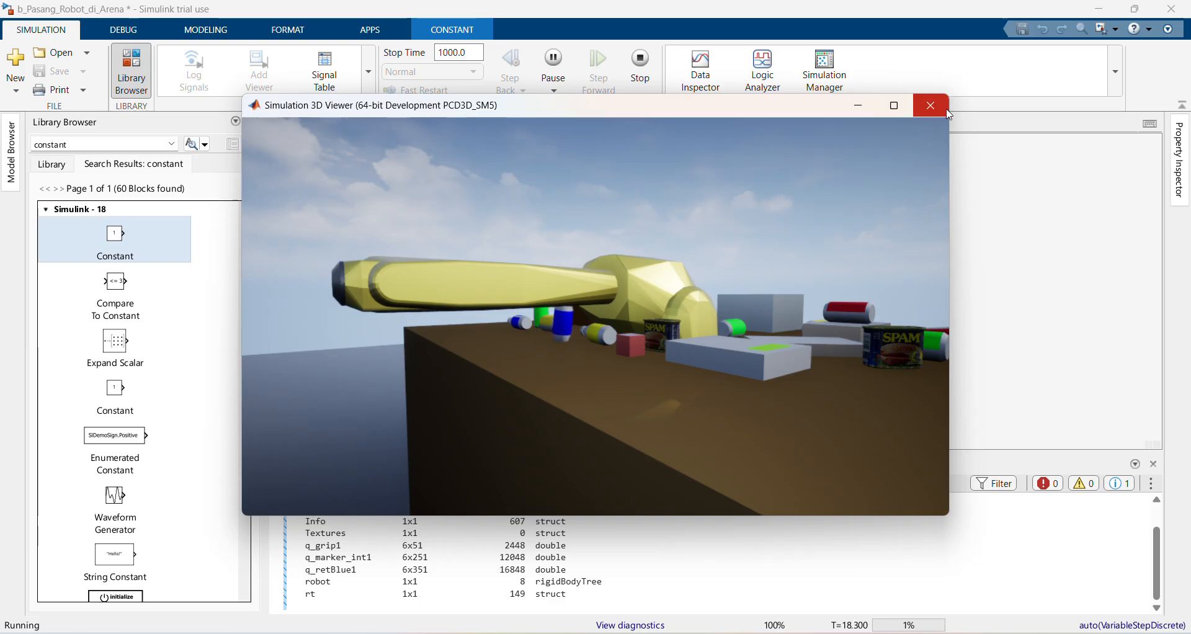
{"action": "left_click", "coordinate": [642, 87]}
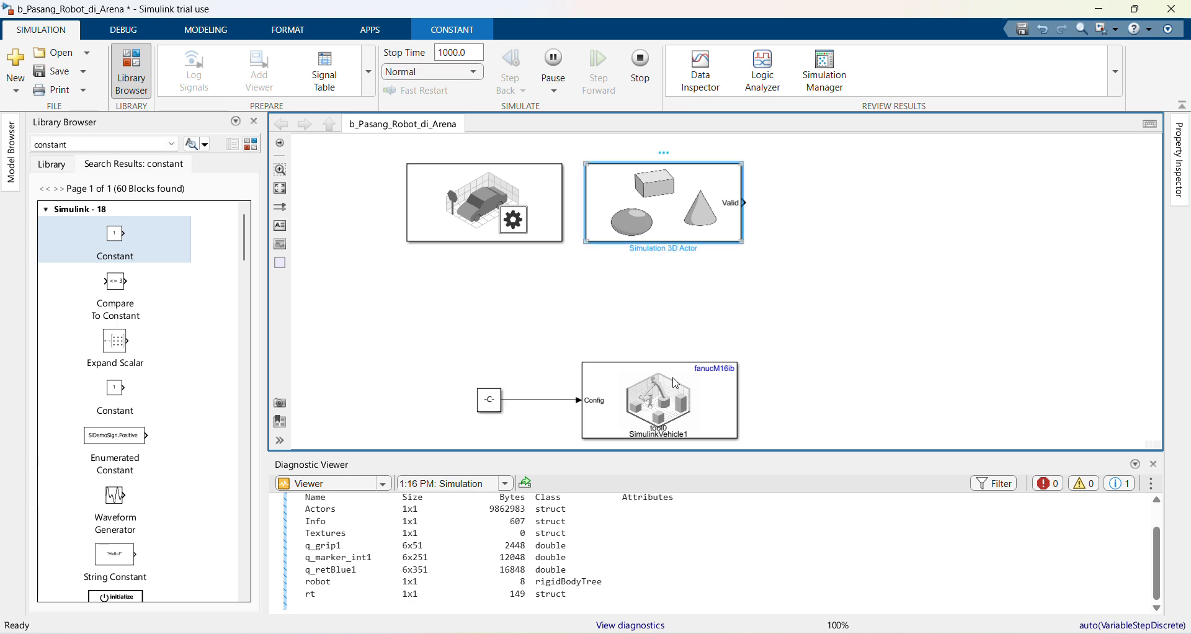
{"action": "left_click", "coordinate": [676, 383]}
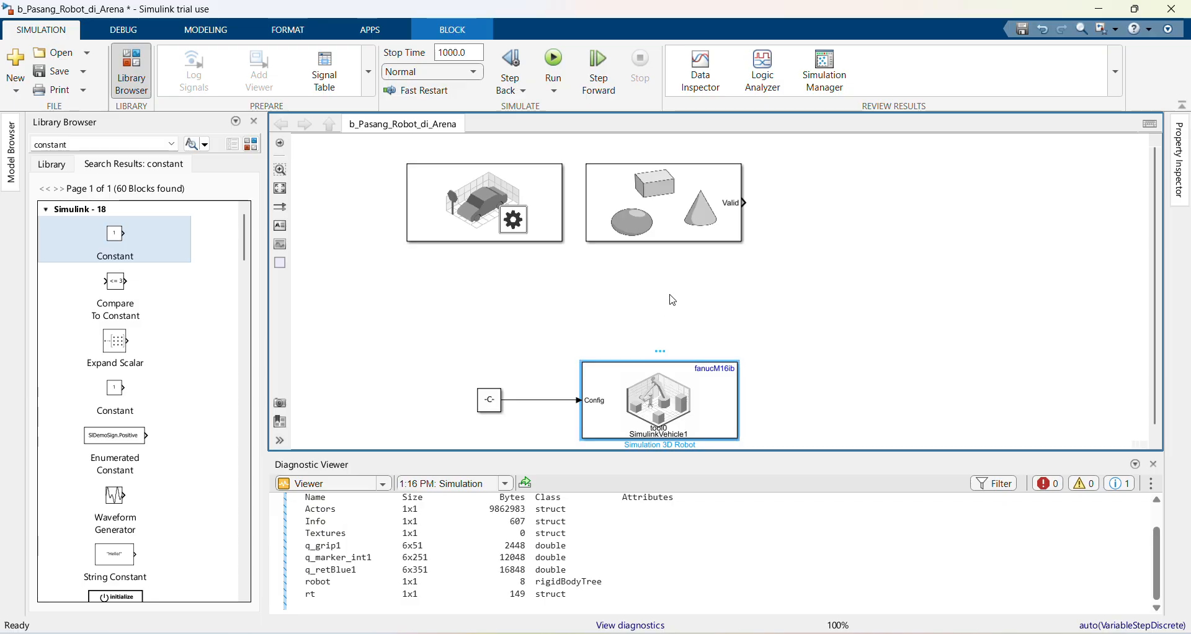
{"action": "left_click", "coordinate": [666, 229]}
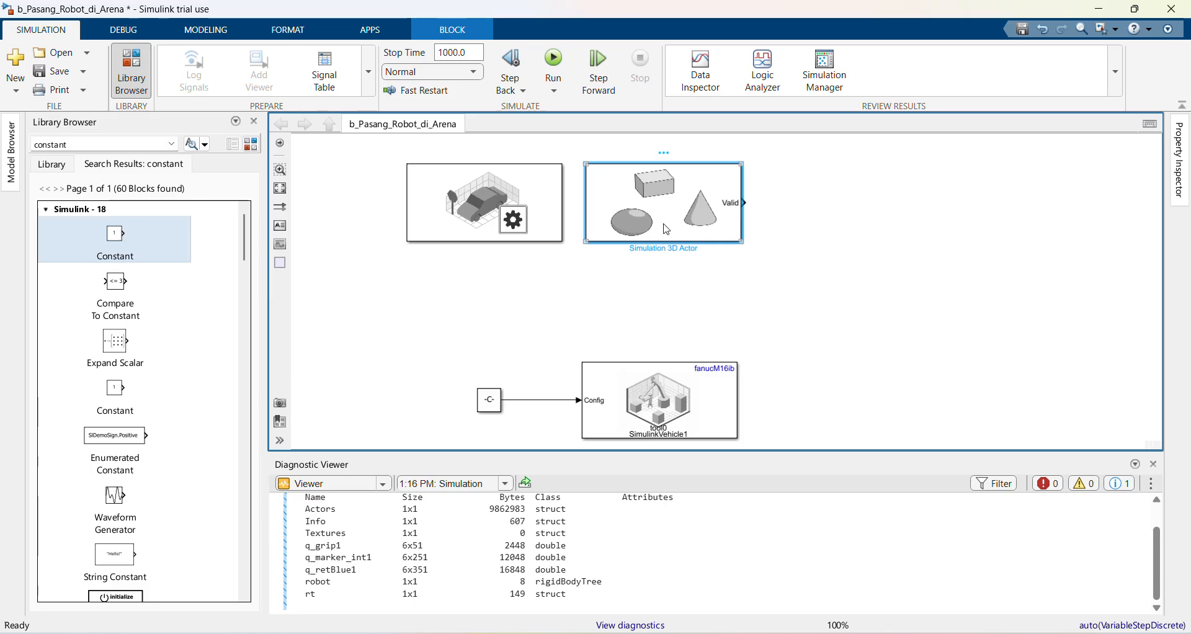
{"action": "left_click", "coordinate": [523, 197]}
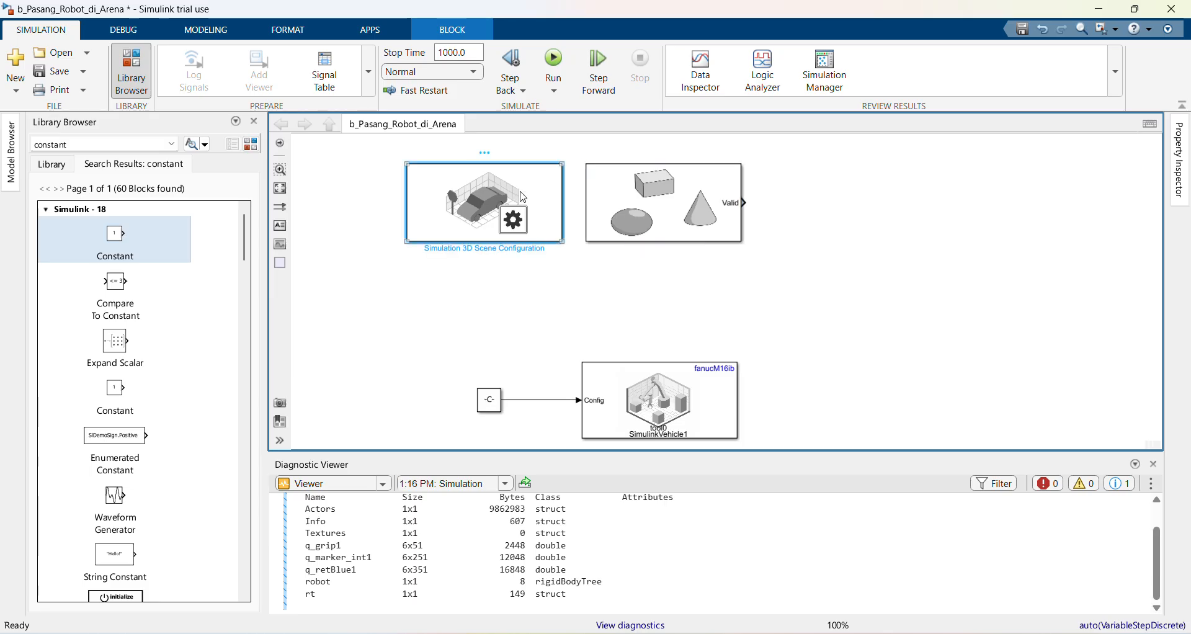
{"action": "left_click", "coordinate": [678, 190]}
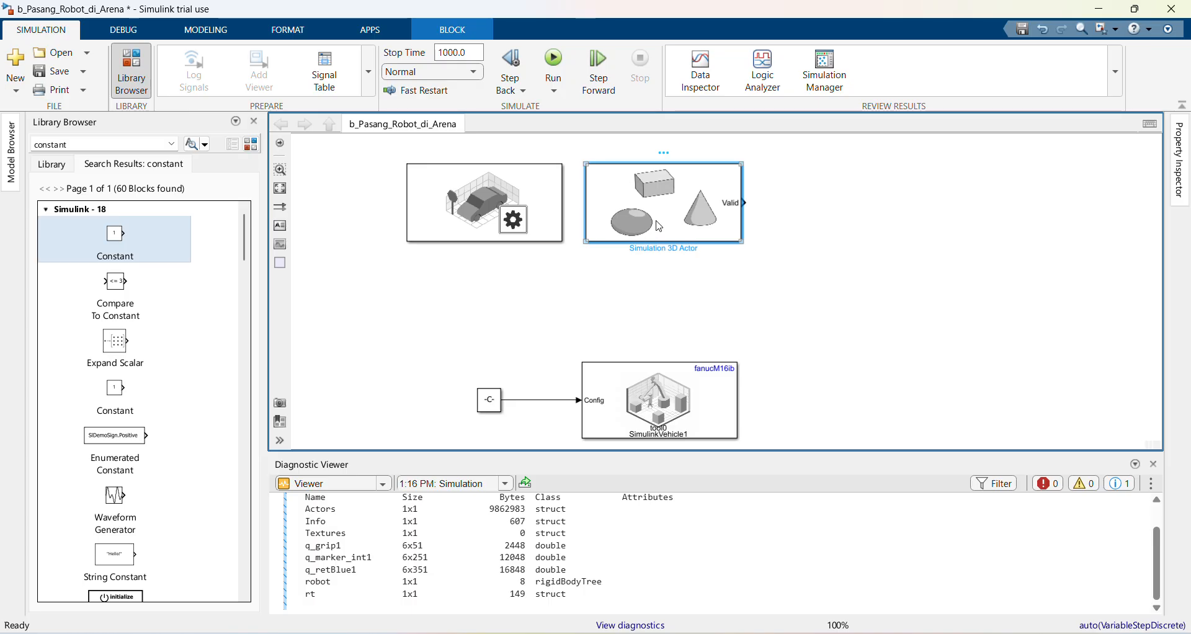
{"action": "left_click", "coordinate": [673, 410]}
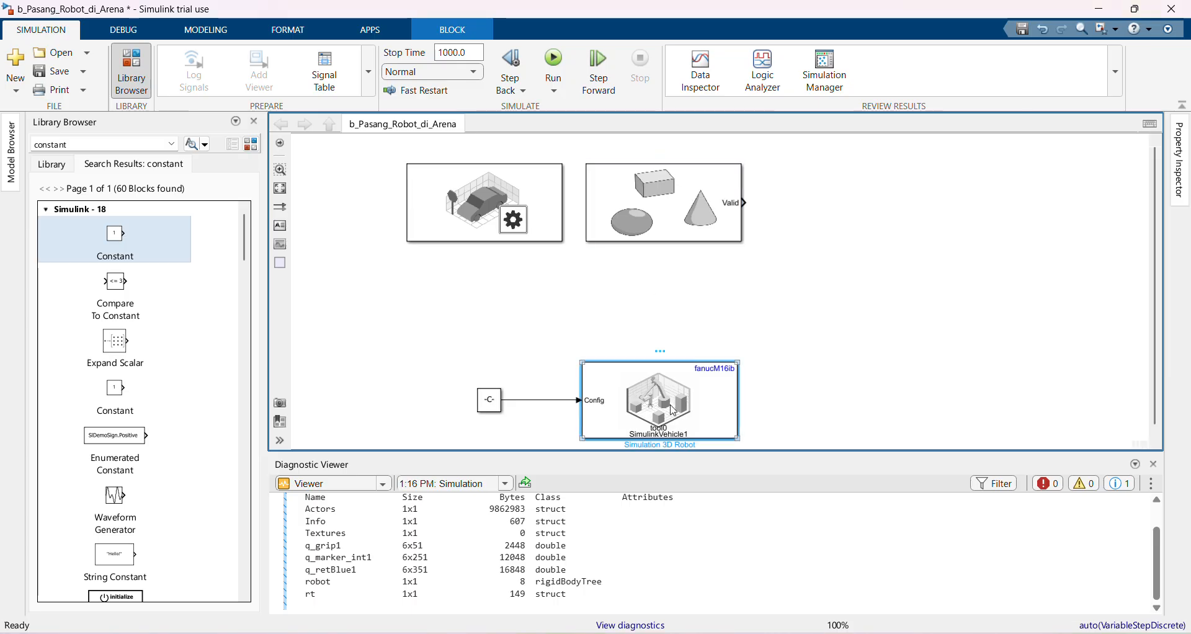
{"action": "left_click", "coordinate": [695, 212]}
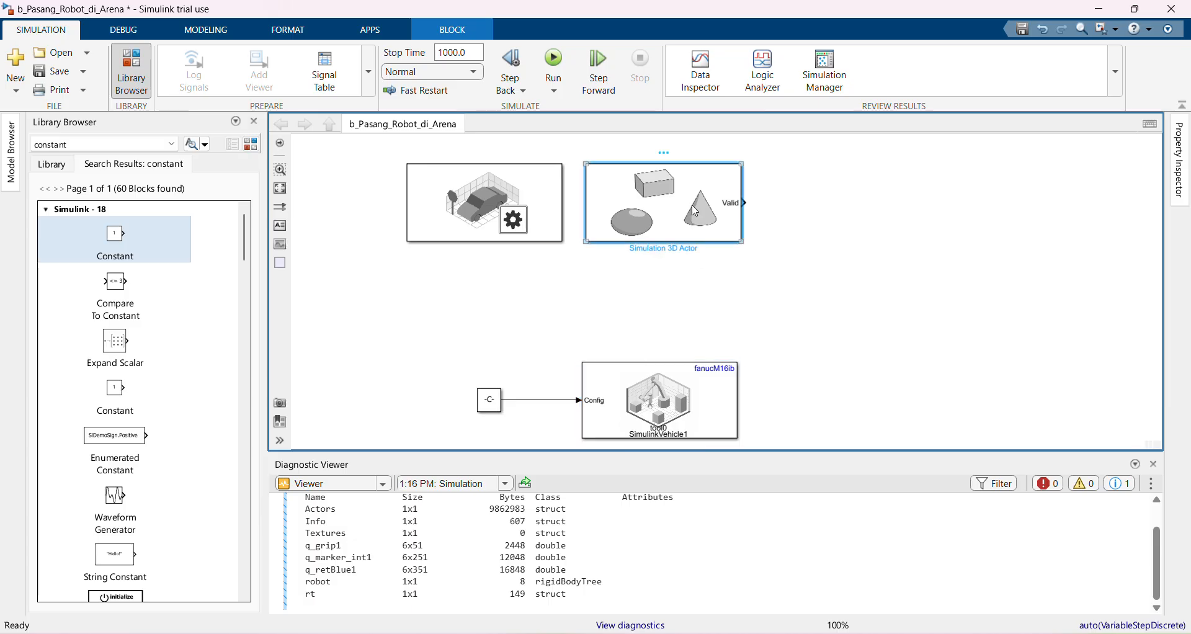
- Change the Simulation 3D Robot block's rigid body tree to robotisOP2 from the Robot Library
{"action": "left_click", "coordinate": [681, 387]}
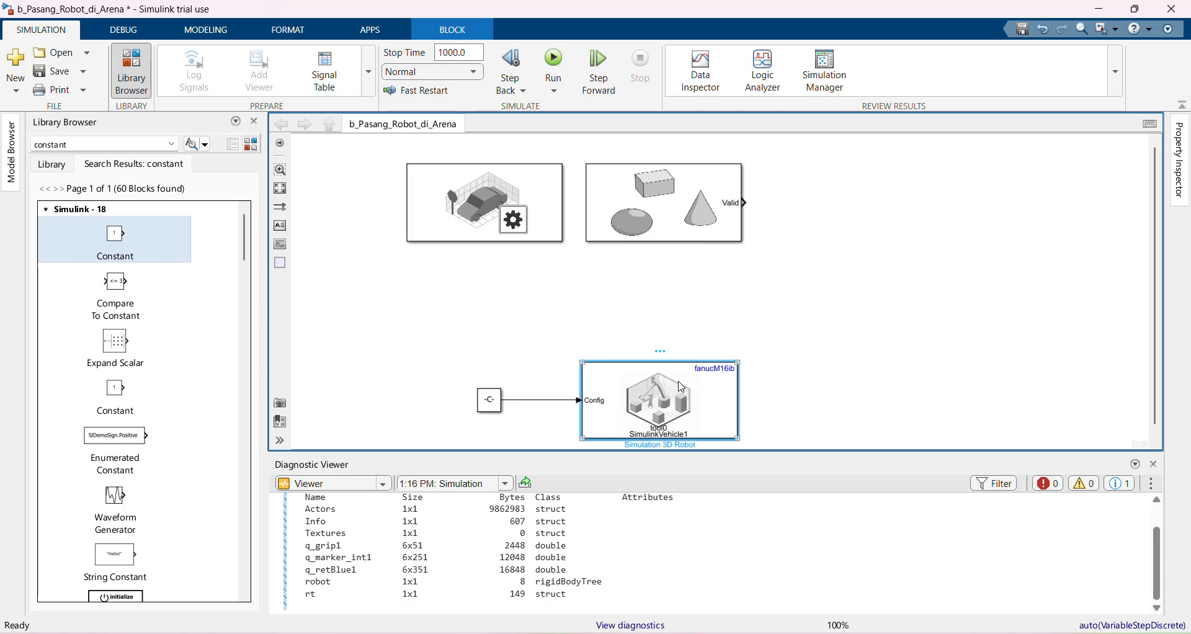
{"action": "double_click", "coordinate": [681, 387]}
{"action": "scroll", "coordinate": [908, 419], "scroll_direction": "down", "scroll_amount": 3}
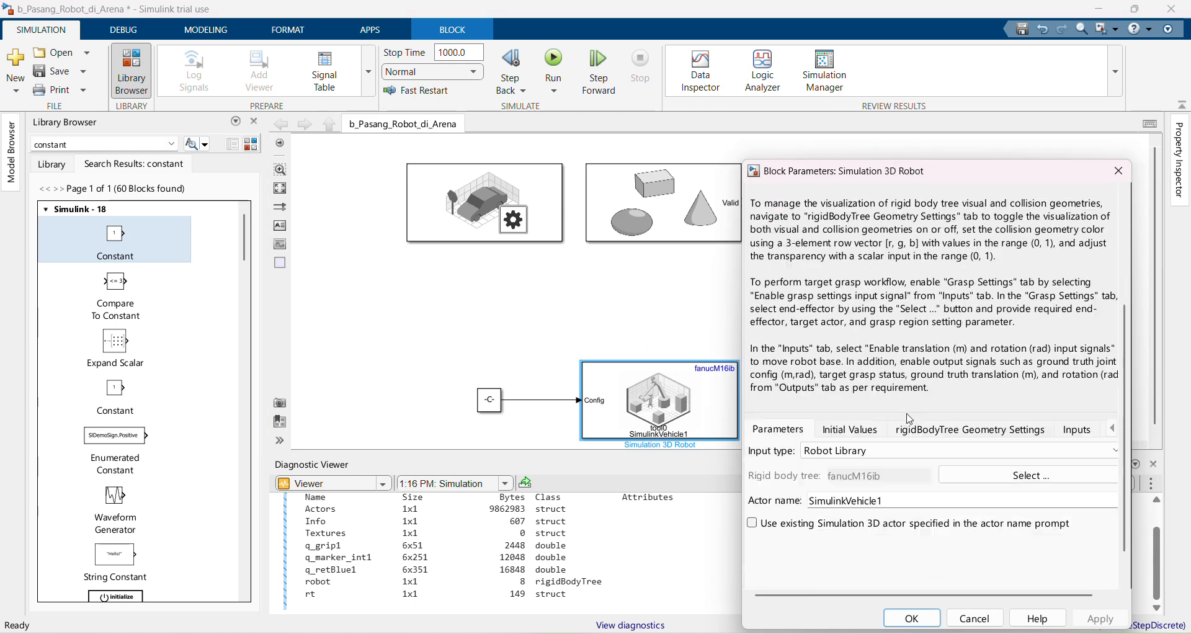
{"action": "scroll", "coordinate": [909, 420], "scroll_direction": "down", "scroll_amount": 1}
{"action": "left_click", "coordinate": [964, 434]}
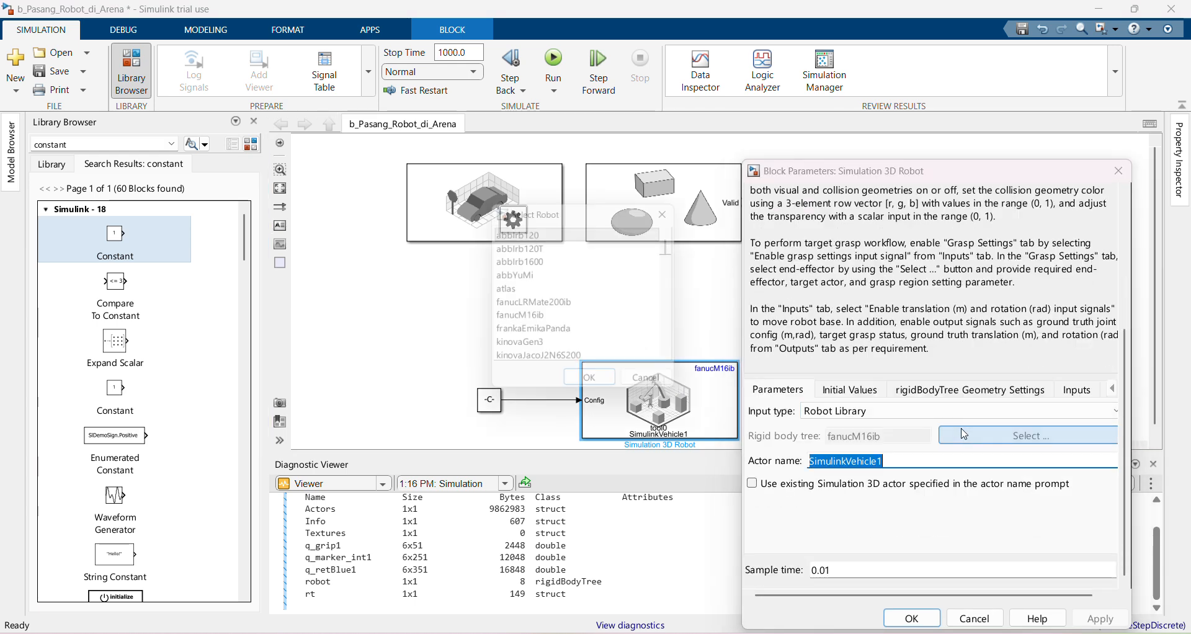
{"action": "left_click_drag", "start_coordinate": [680, 250], "coordinate": [682, 291]}
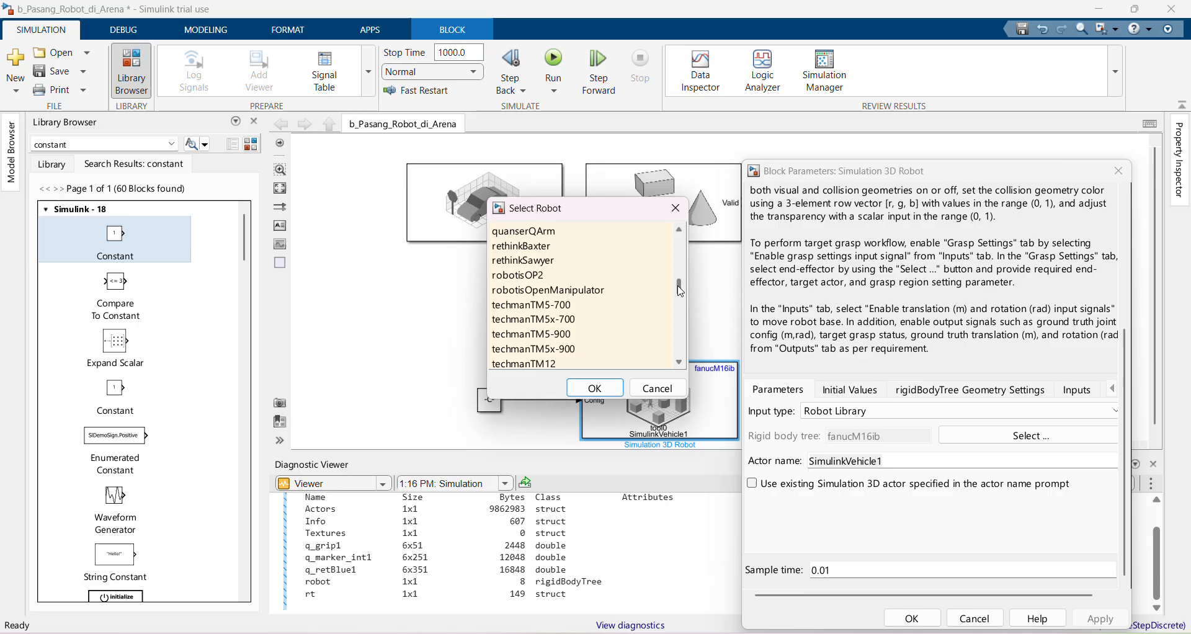
{"action": "left_click", "coordinate": [636, 277]}
{"action": "left_click", "coordinate": [594, 387]}
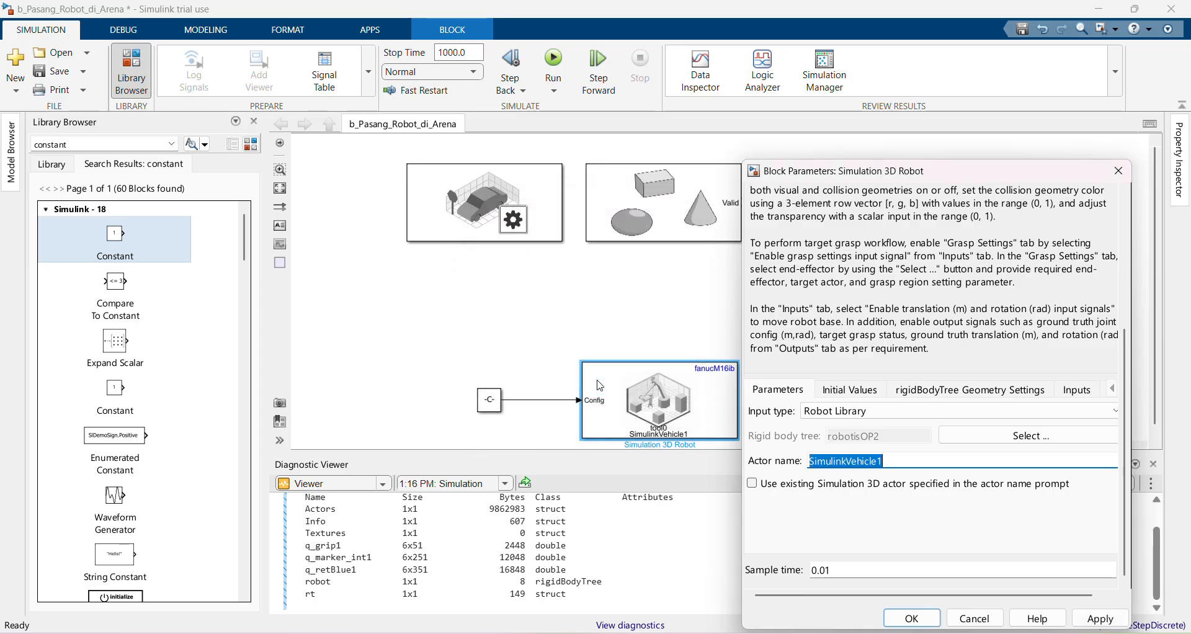
- Check the initial joint configuration vector in the Simulation 3D Robot block's initial values
{"action": "left_click", "coordinate": [878, 394]}
{"action": "triple_click", "coordinate": [941, 462]}
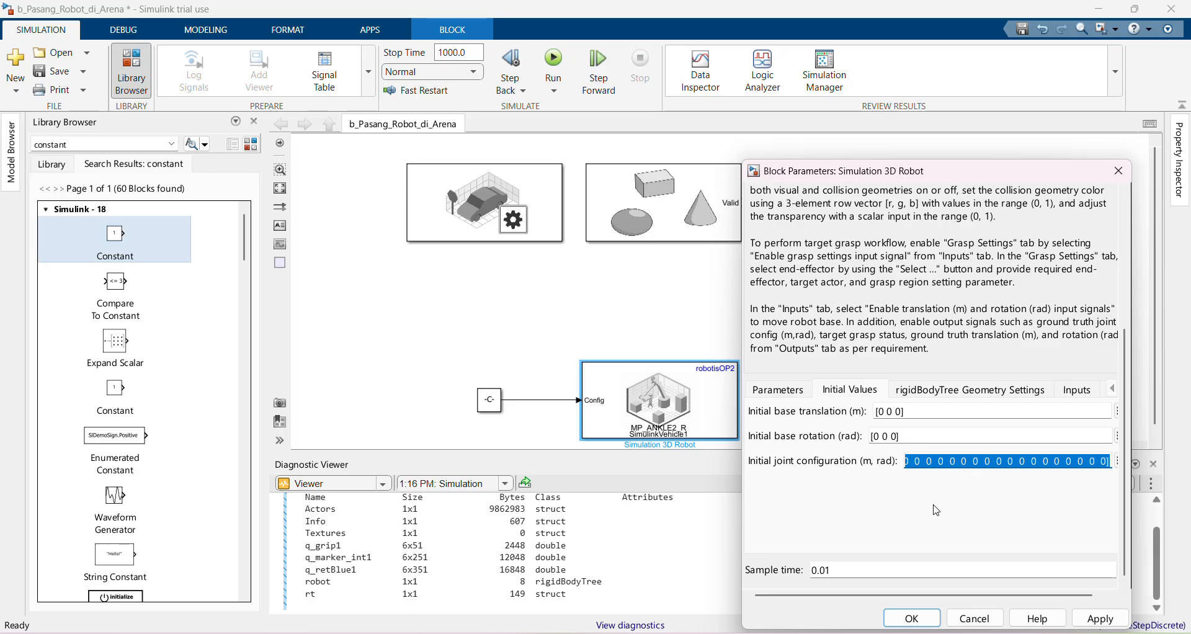
{"action": "left_click", "coordinate": [944, 391]}
{"action": "left_click", "coordinate": [847, 391]}
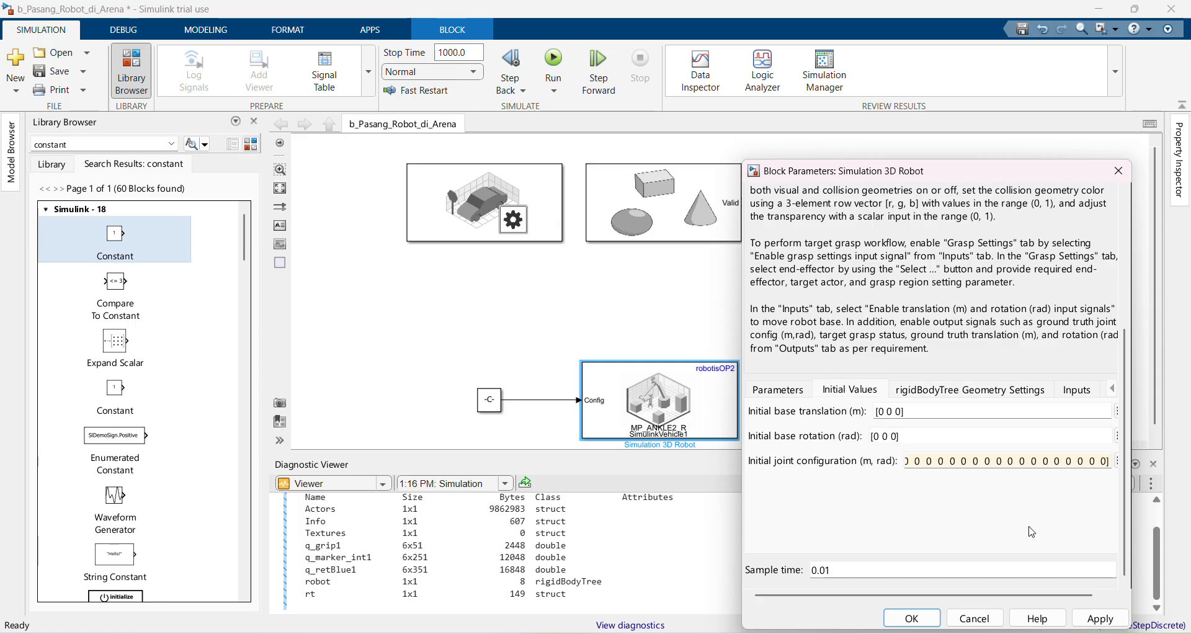
- Copy the Simulation 3D Robot block's full initial joint configuration vector and apply the block parameters
{"action": "triple_click", "coordinate": [999, 461]}
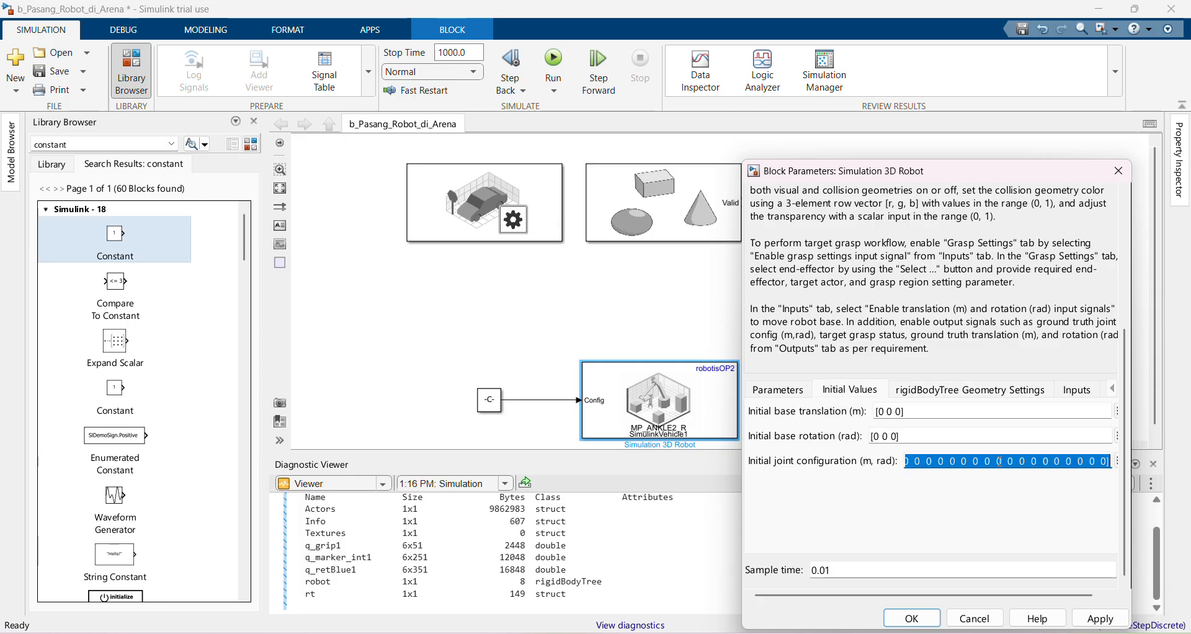
{"action": "left_click", "coordinate": [1102, 619]}
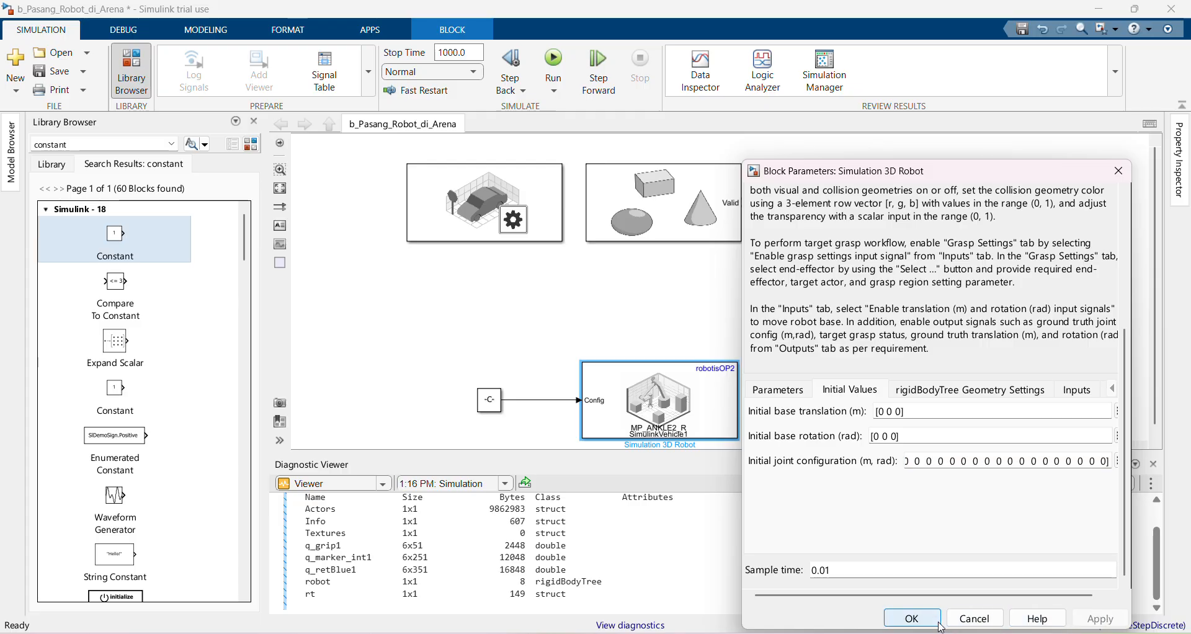
{"action": "left_click", "coordinate": [904, 621]}
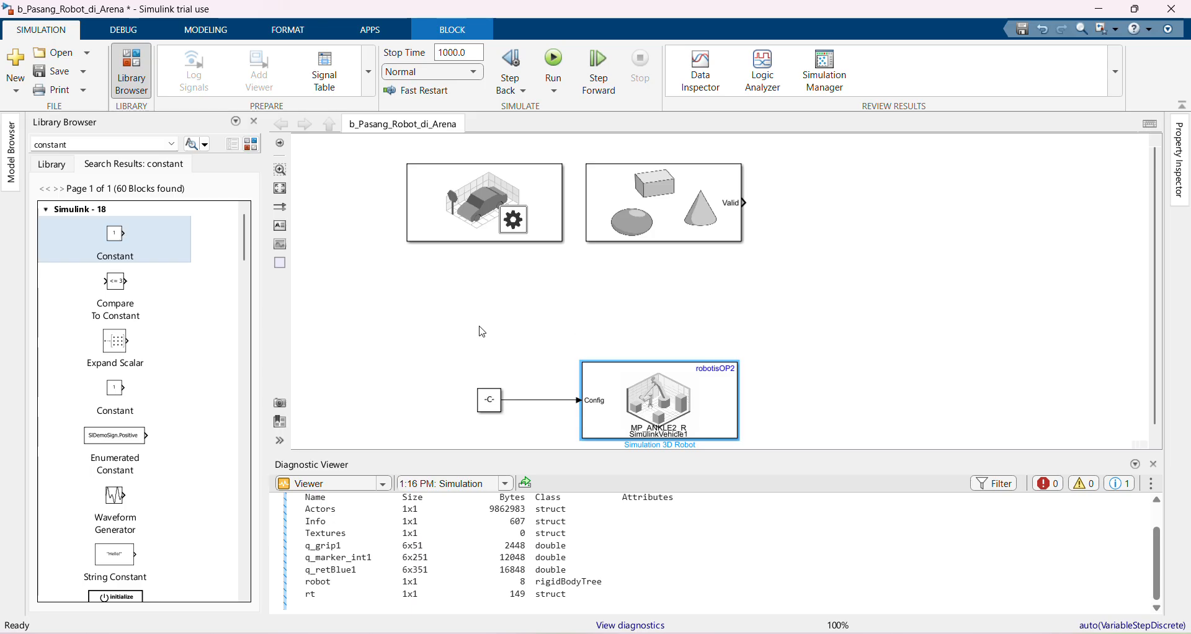
- Move the connected Constant and Simulation 3D Robot blocks up beneath the two scene blocks and try to run the simulation
{"action": "left_click_drag", "start_coordinate": [478, 327], "coordinate": [657, 340]}
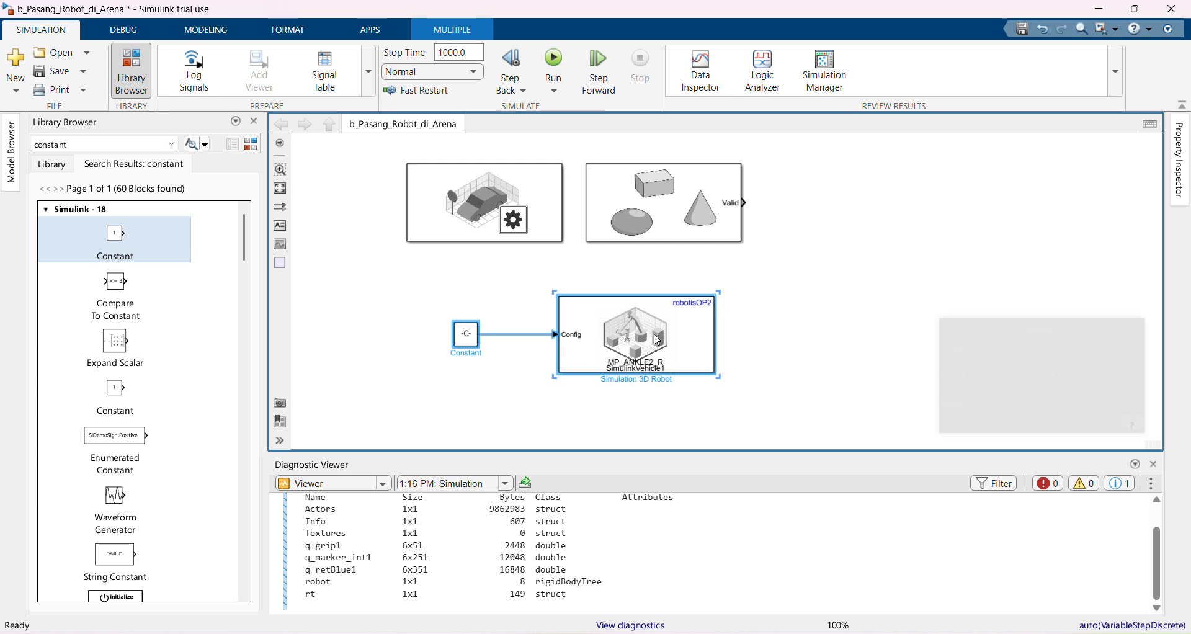
{"action": "left_click", "coordinate": [558, 73]}
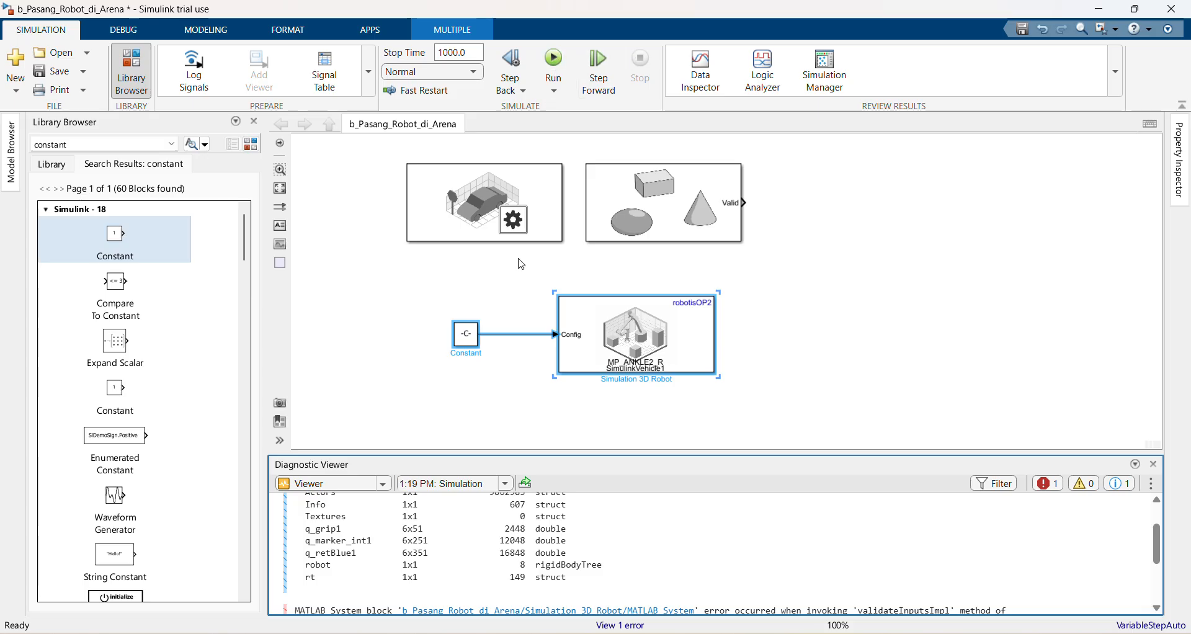
- Set the Constant block's value to the copied joint configuration vector of 24 zeros
{"action": "left_click", "coordinate": [511, 280]}
{"action": "double_click", "coordinate": [468, 336]}
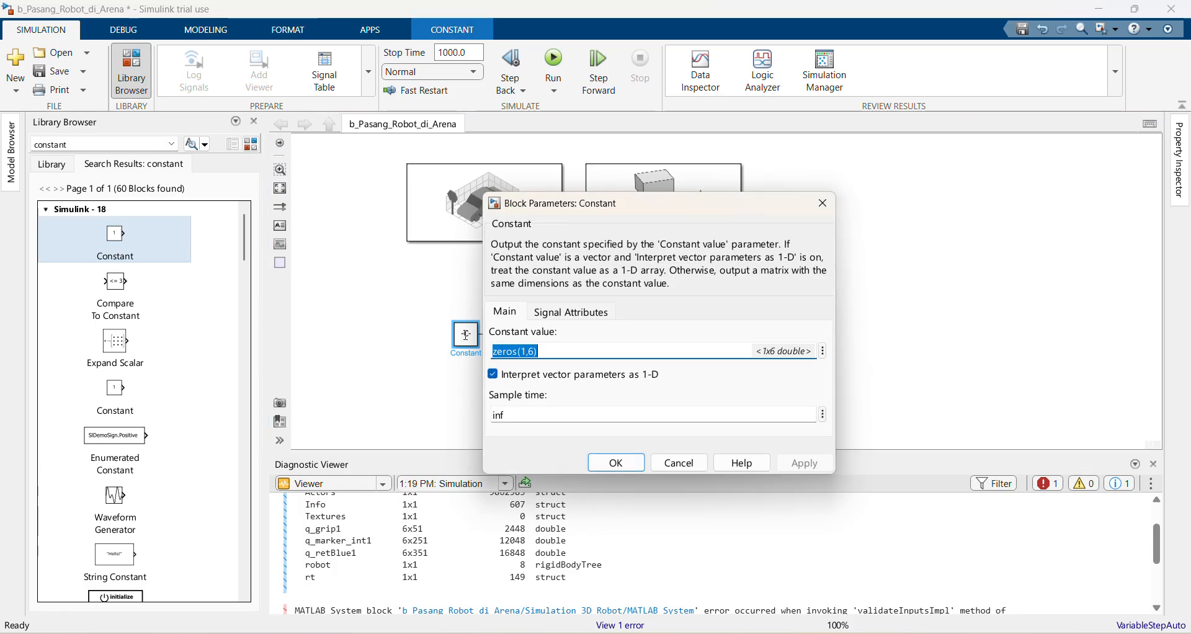
{"action": "key", "text": "ctrl+v"}
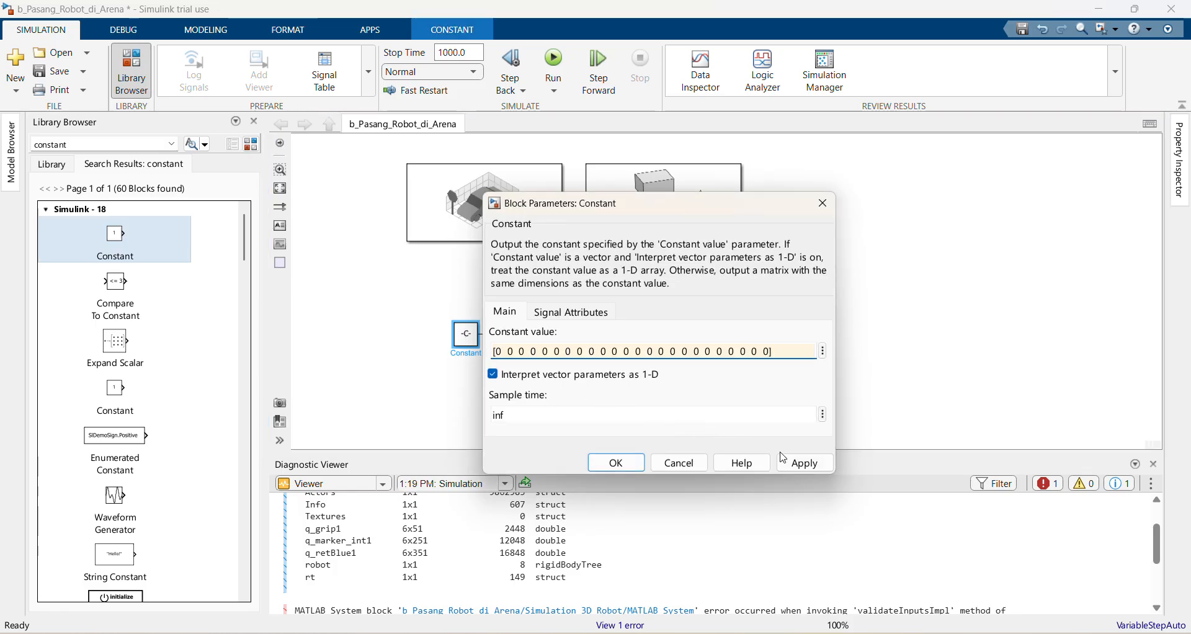
{"action": "left_click", "coordinate": [804, 462]}
{"action": "left_click", "coordinate": [606, 466]}
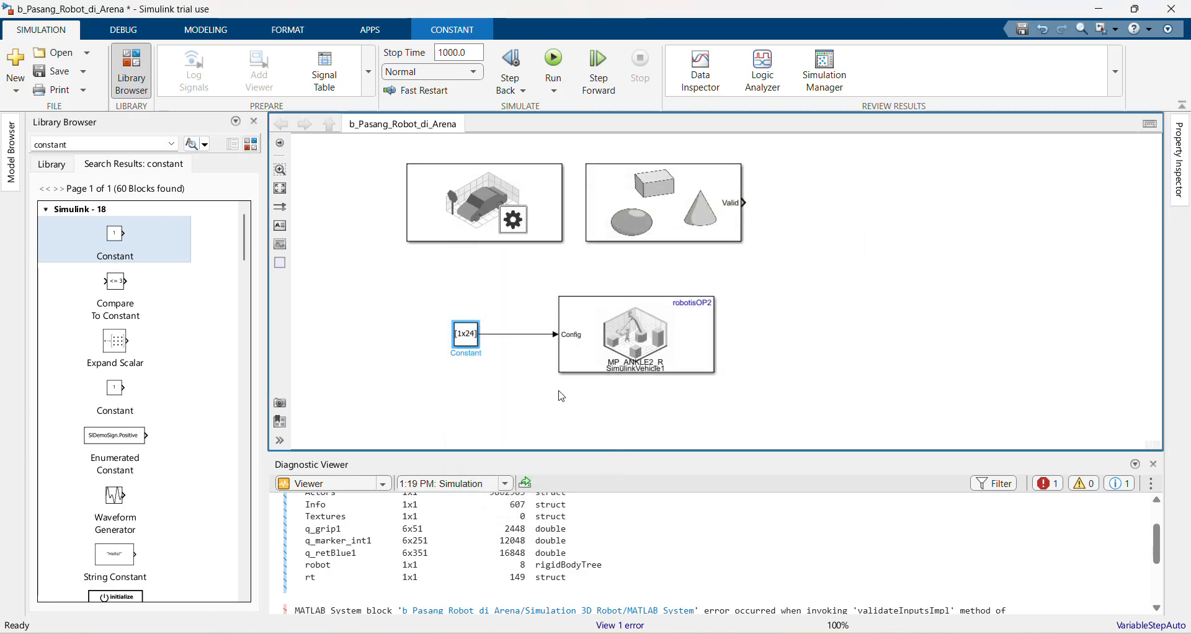
- Run the simulation and view the arena table from the Front and Top standard views in the Simulation 3D Viewer
{"action": "left_click", "coordinate": [550, 74]}
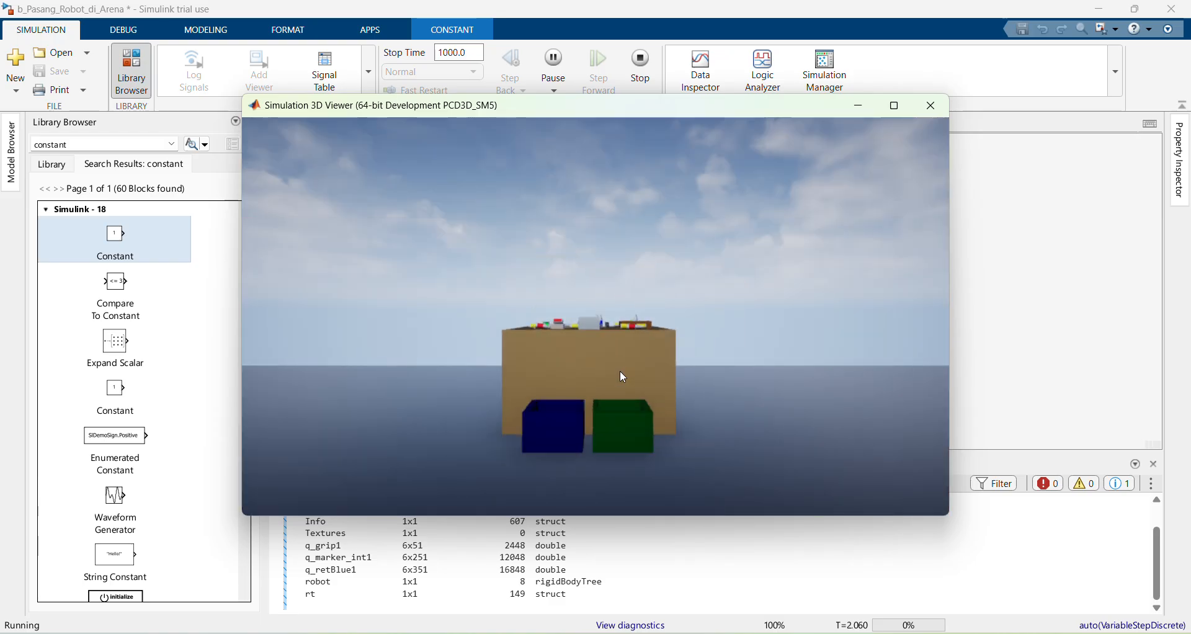
{"action": "right_click", "coordinate": [608, 355]}
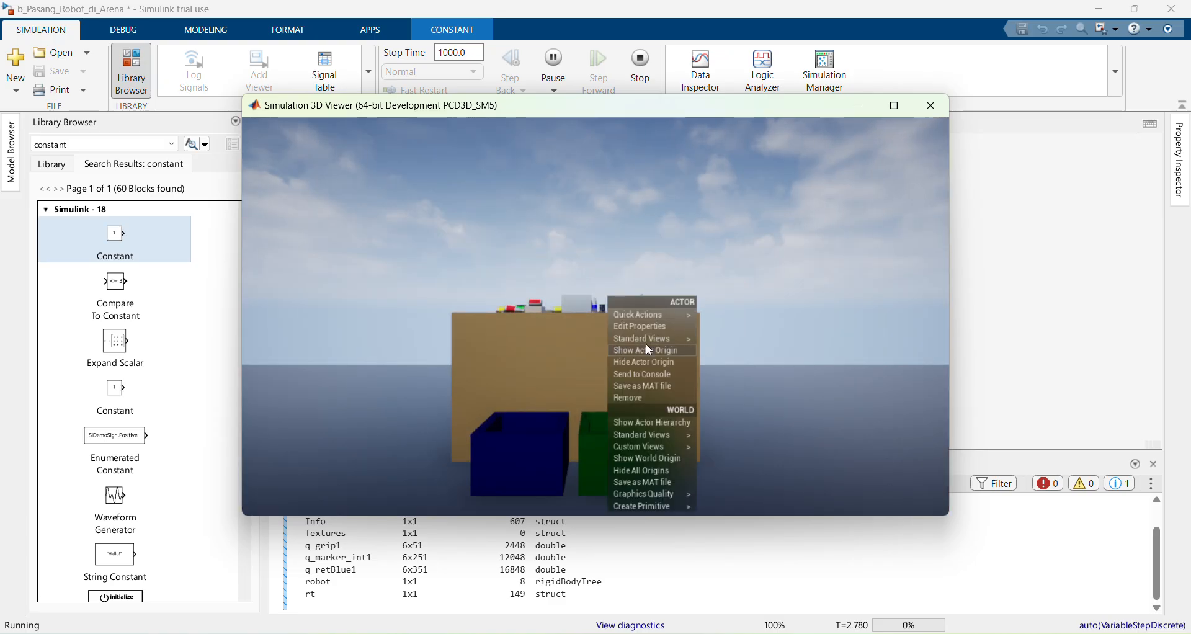
{"action": "mouse_move", "coordinate": [679, 339]}
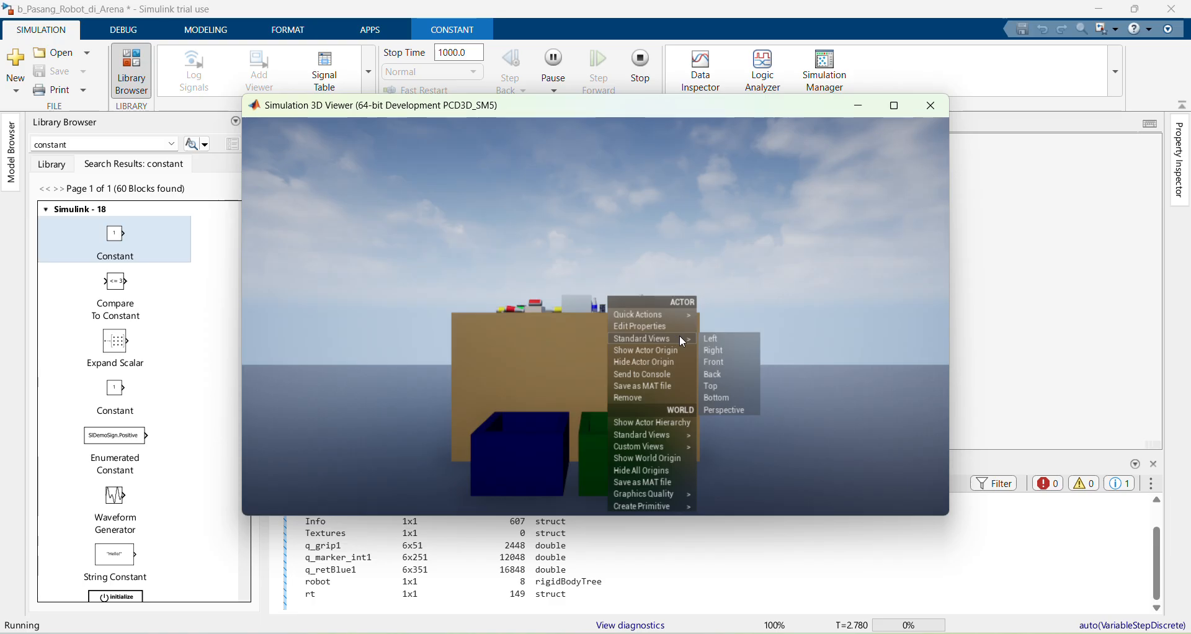
{"action": "left_click", "coordinate": [716, 367]}
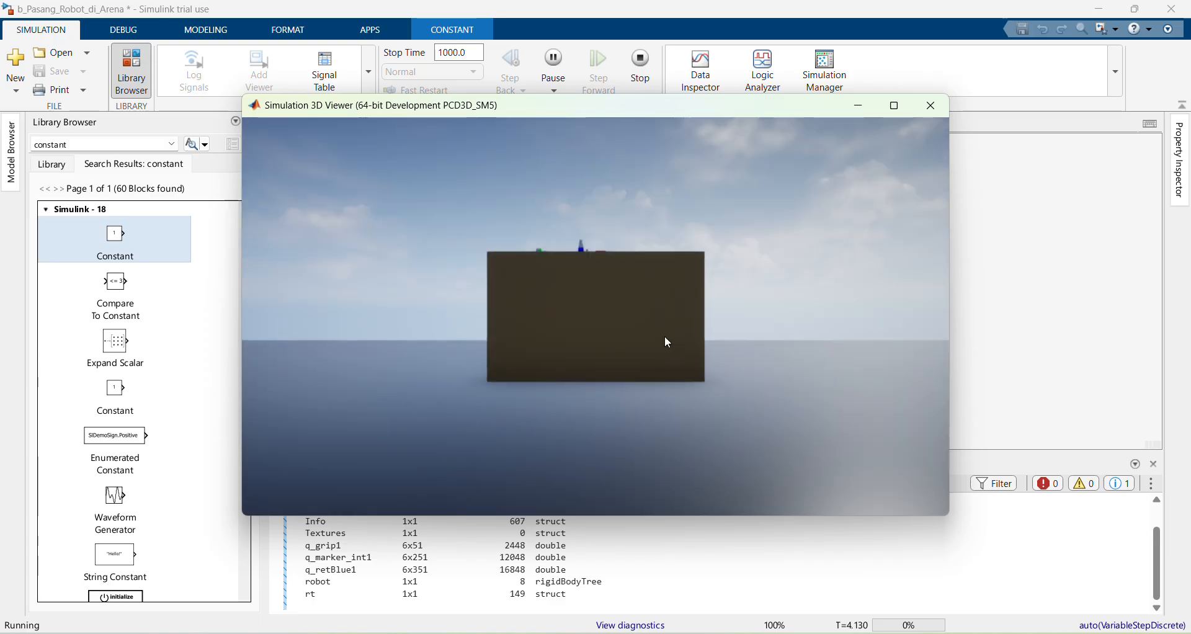
{"action": "right_click", "coordinate": [653, 315]}
{"action": "mouse_move", "coordinate": [714, 350]}
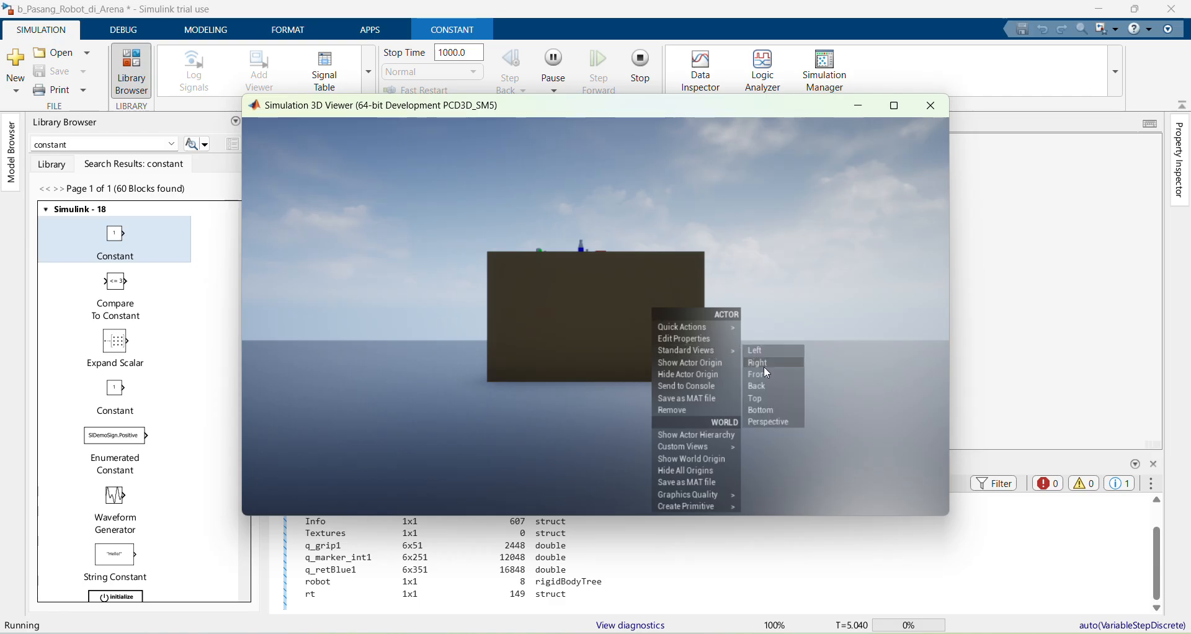
{"action": "left_click", "coordinate": [769, 400]}
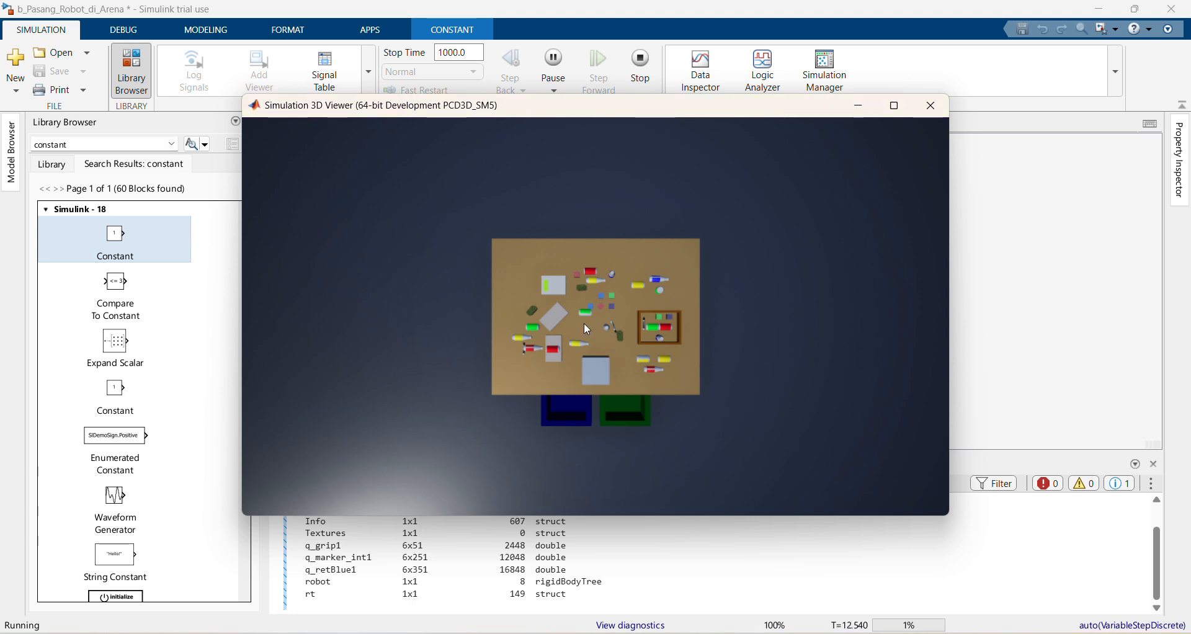
- Inspect the humanoid robot beneath the table from above and from the Back standard view, and stop the simulation
{"action": "scroll", "coordinate": [586, 328], "scroll_direction": "up", "scroll_amount": 10}
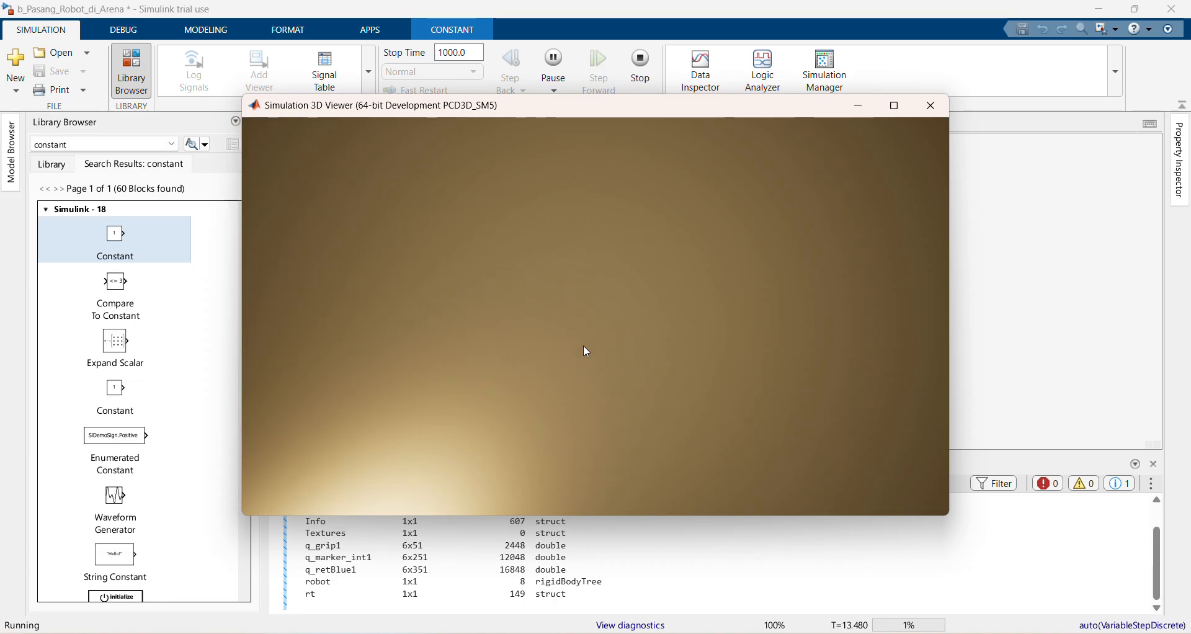
{"action": "scroll", "coordinate": [581, 372], "scroll_direction": "up", "scroll_amount": 3}
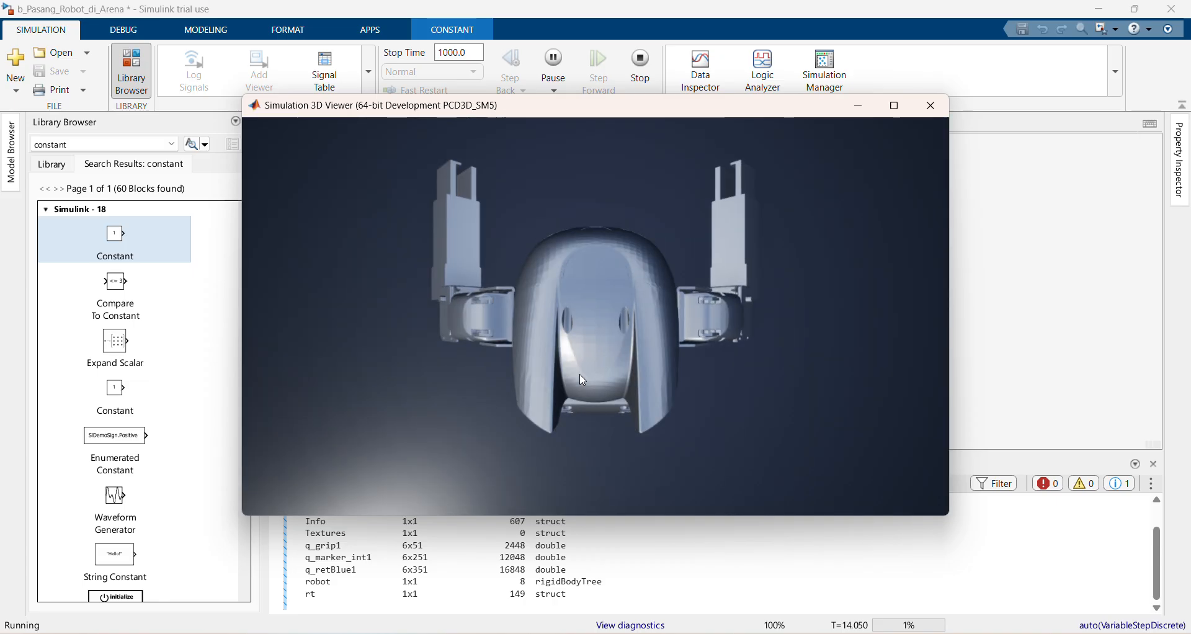
{"action": "scroll", "coordinate": [574, 288], "scroll_direction": "down", "scroll_amount": 2}
{"action": "scroll", "coordinate": [574, 288], "scroll_direction": "down", "scroll_amount": 2}
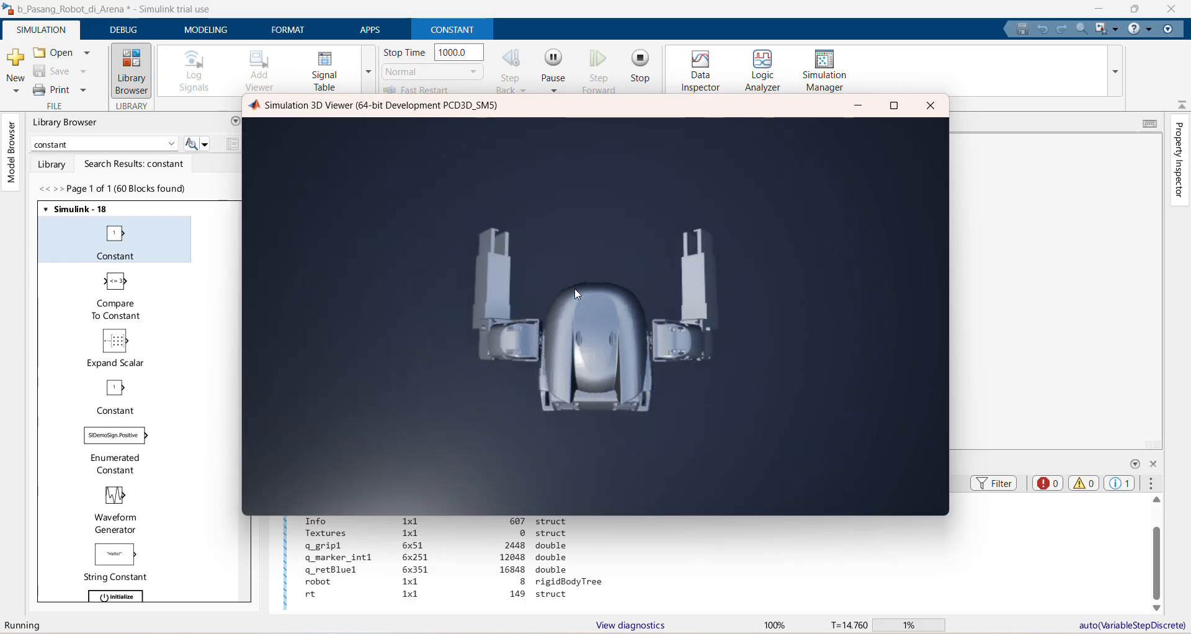
{"action": "scroll", "coordinate": [575, 289], "scroll_direction": "down", "scroll_amount": 1}
{"action": "right_click", "coordinate": [562, 272]}
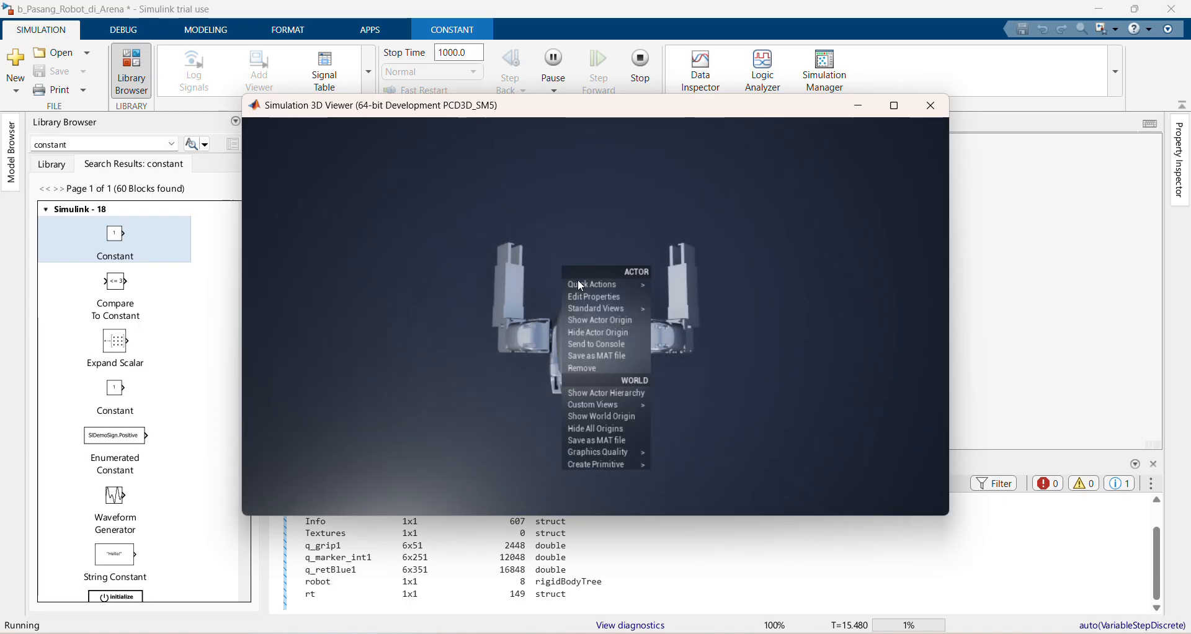
{"action": "mouse_move", "coordinate": [638, 306]}
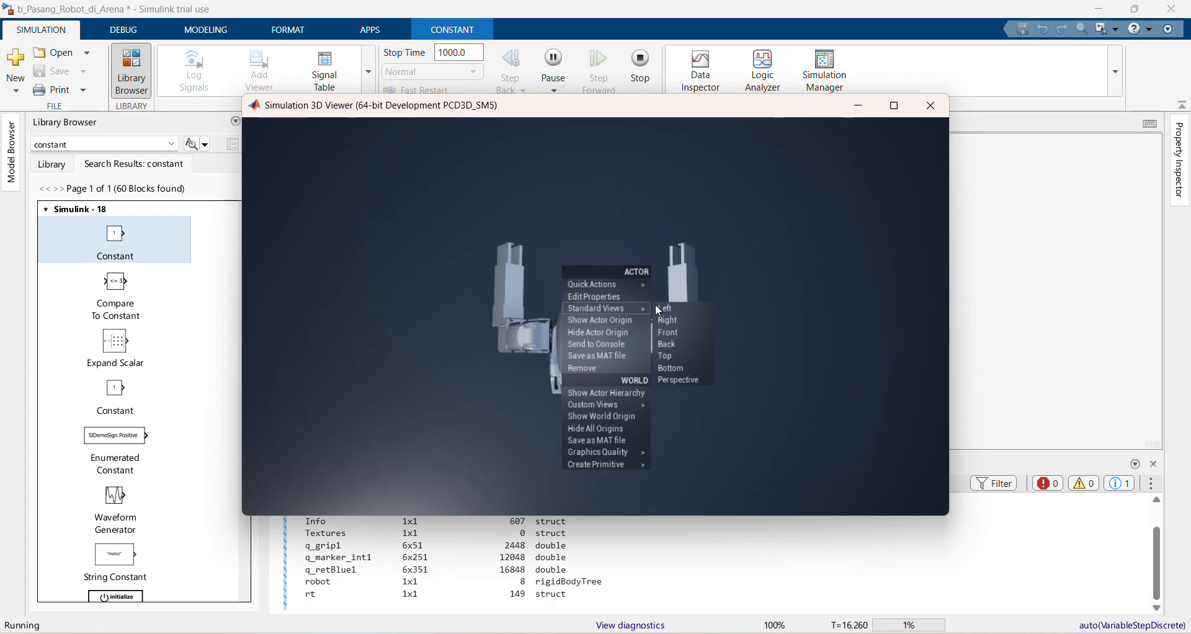
{"action": "left_click", "coordinate": [670, 343]}
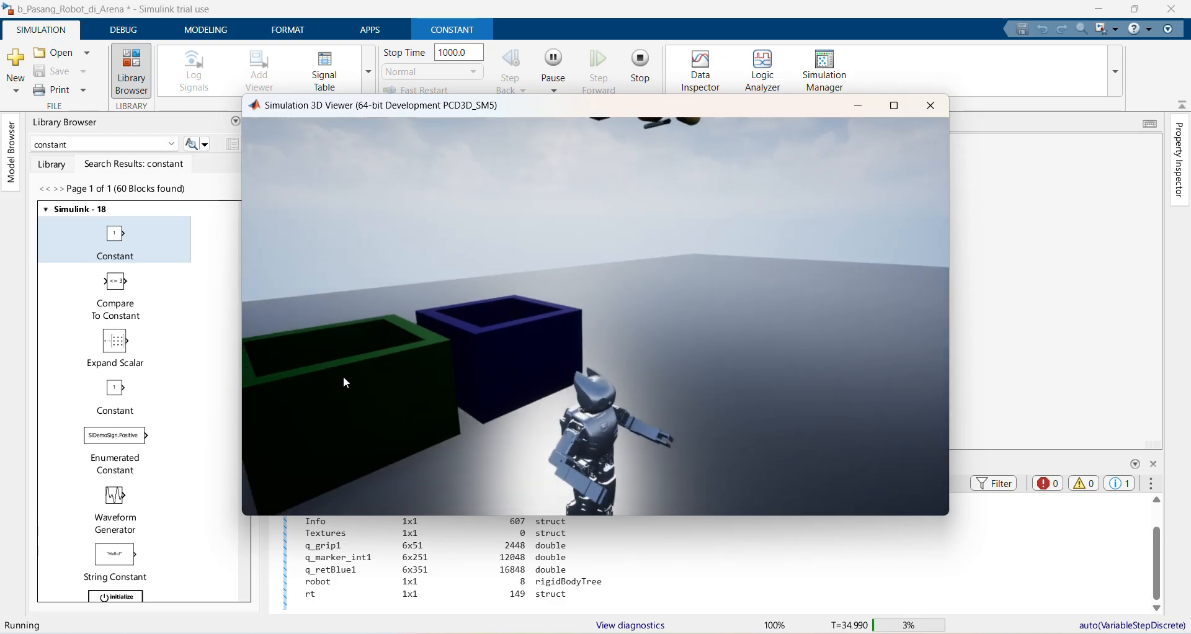
{"action": "left_click", "coordinate": [640, 85]}
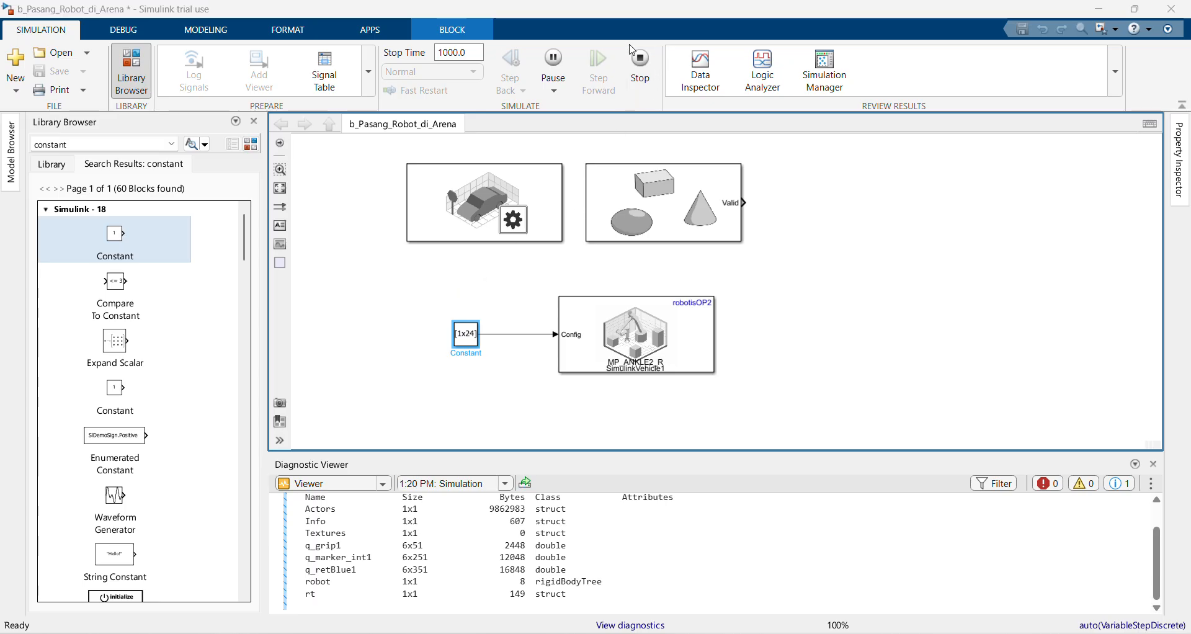
{"action": "key", "text": "Tab"}
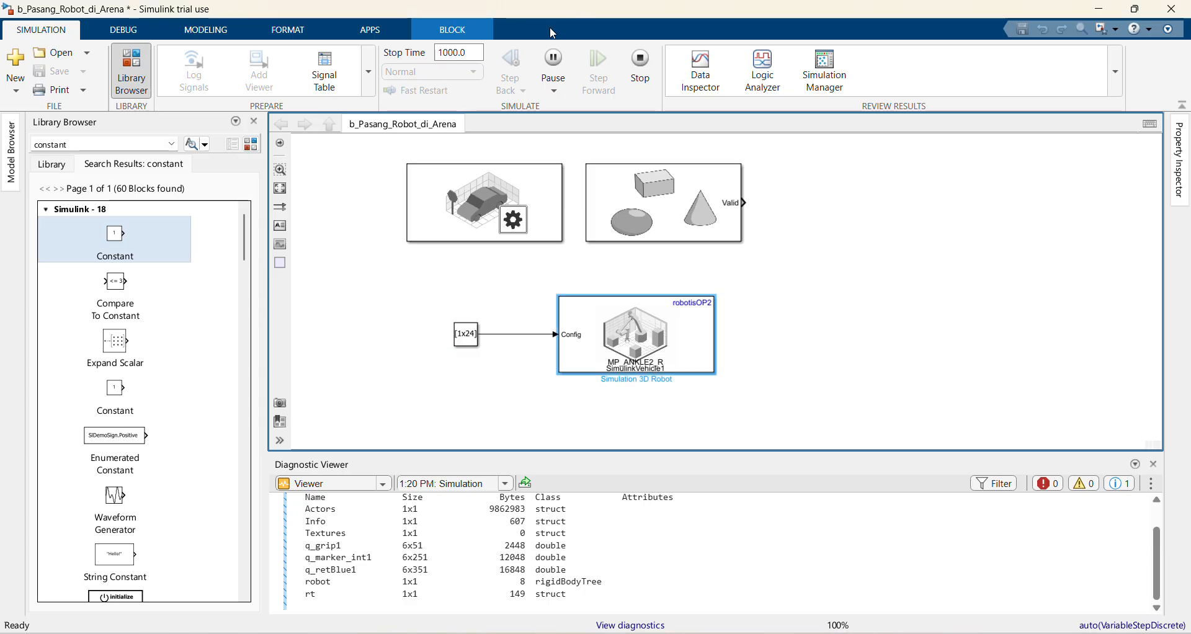